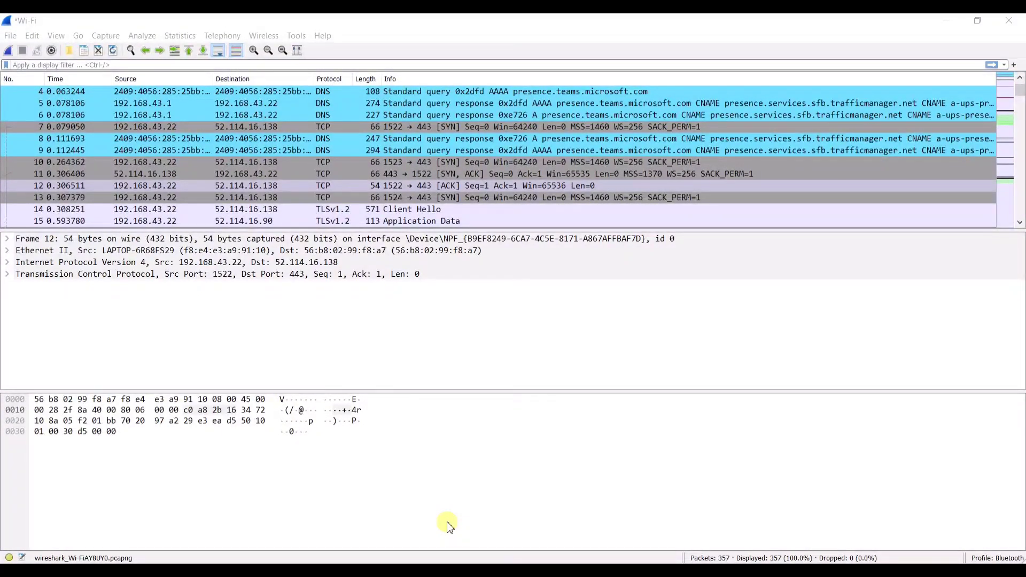
- Switch from the Wi-Fi capture in Wireshark toward the PowerPoint slide show
key(alt+Tab)
key(alt+Tab)
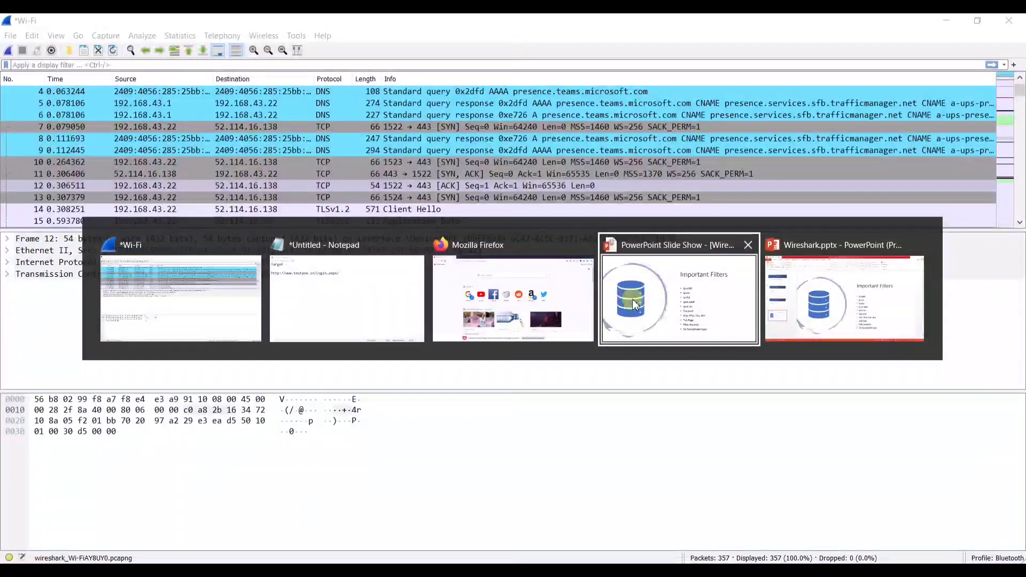
- Bring the PowerPoint slide show to the front on the Important Filters slide
click(635, 305)
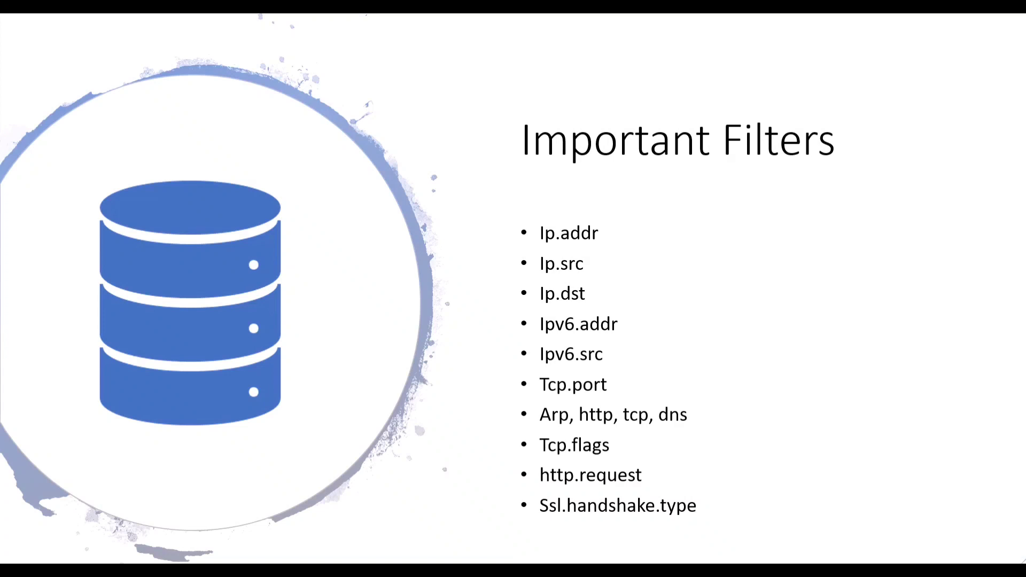
- Copy the testyou.in login URL from Notepad and switch to Firefox's new tab
key(alt+Tab)
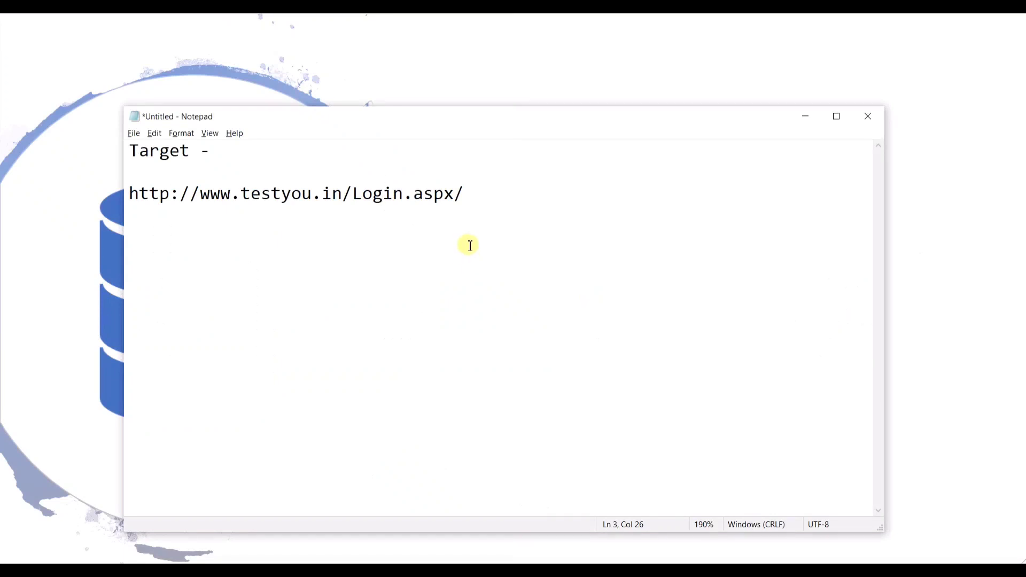
drag(475, 200, 82, 188)
key(ctrl+c)
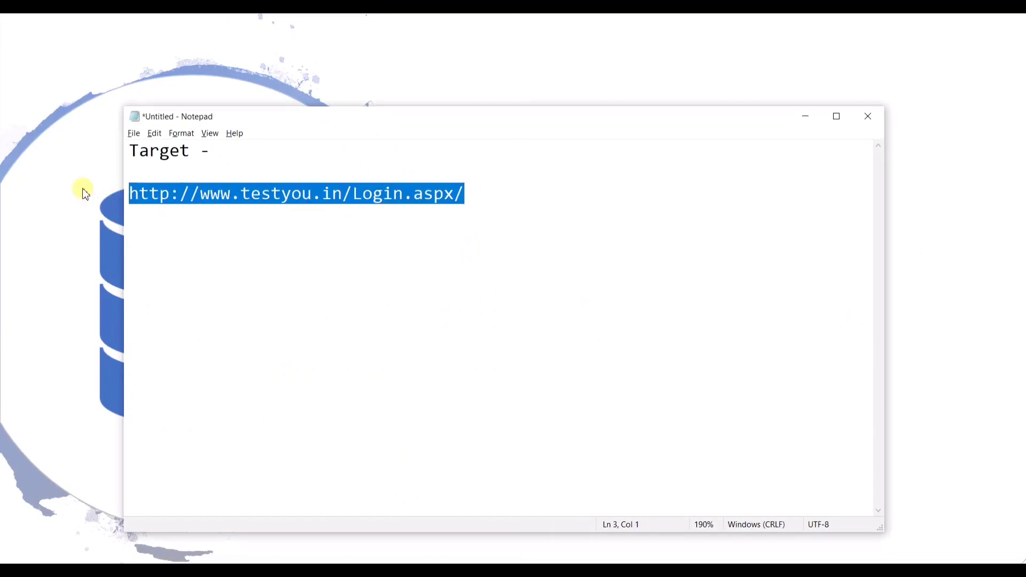
key(alt+Tab)
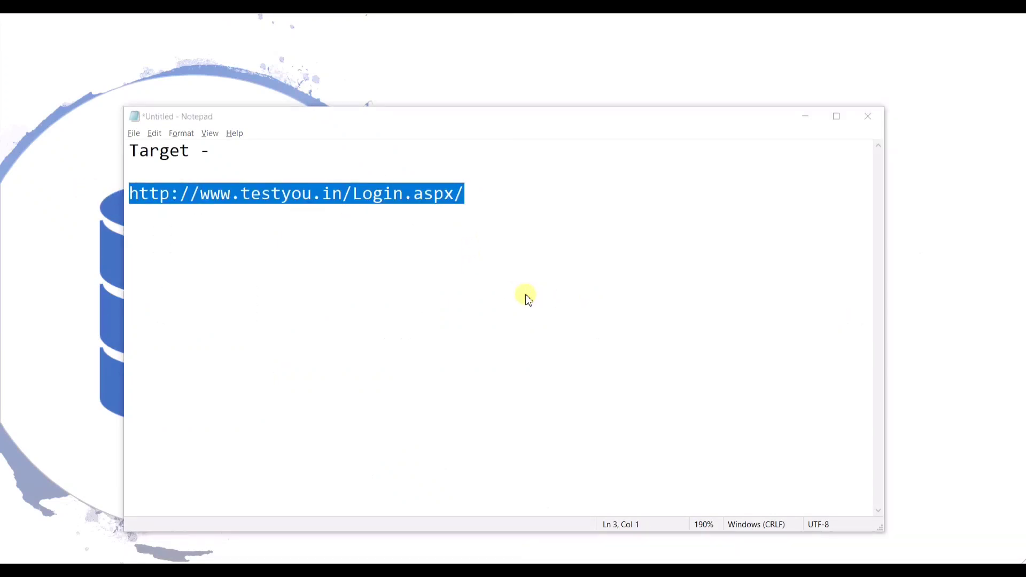
key(alt+Tab)
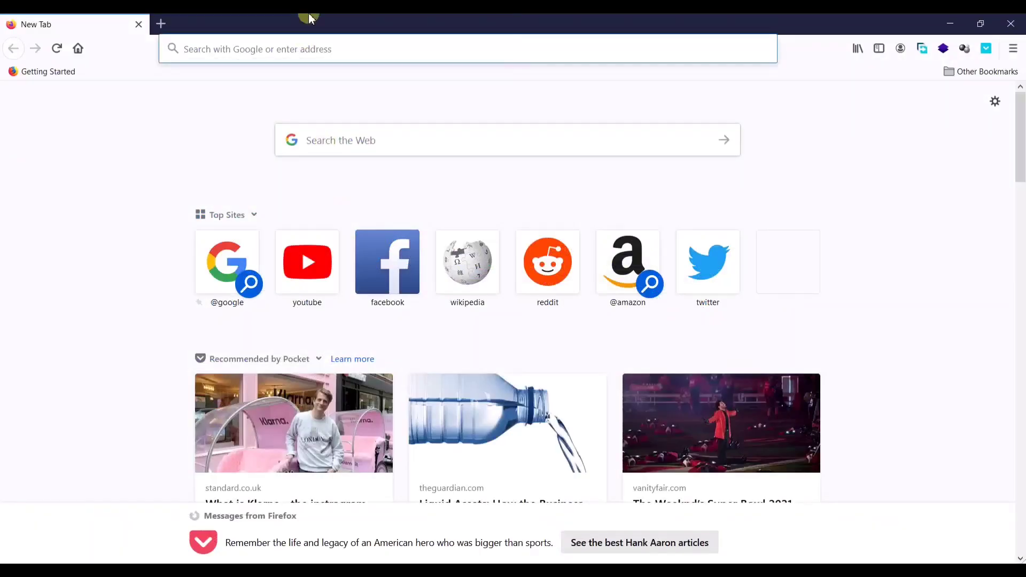
key(ctrl+v)
key(Return)
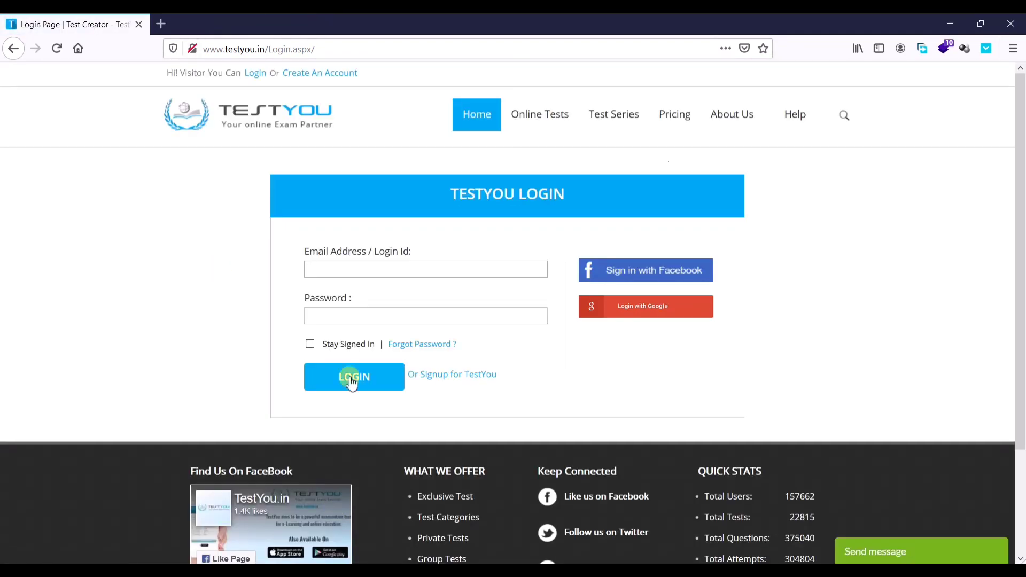
key(alt+Tab)
key(alt+Tab)
key(alt+Tab)
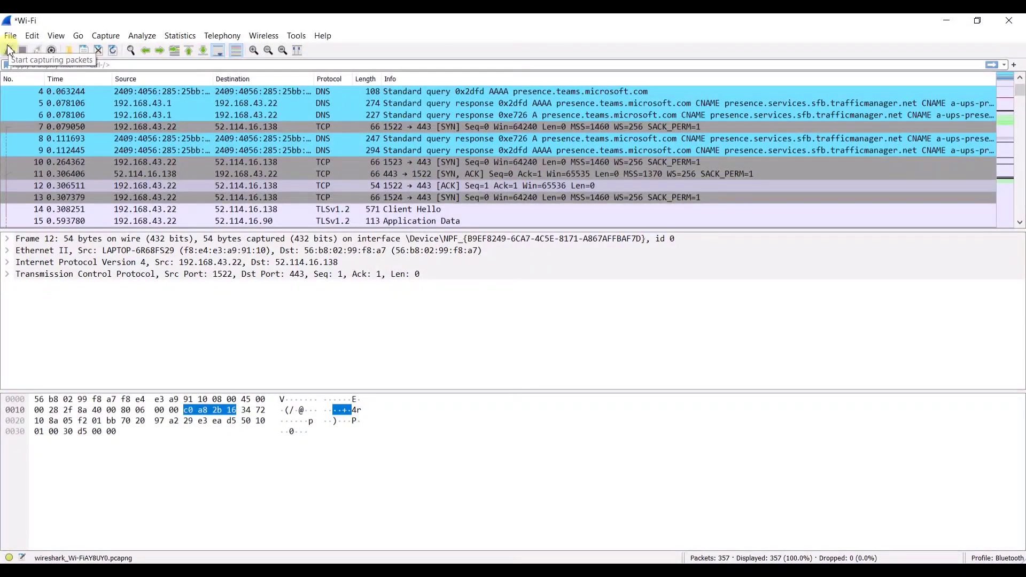
- Start a new Wi-Fi capture without saving, reload the testyou.in login page, and stop at 333 packets
click(10, 50)
click(541, 318)
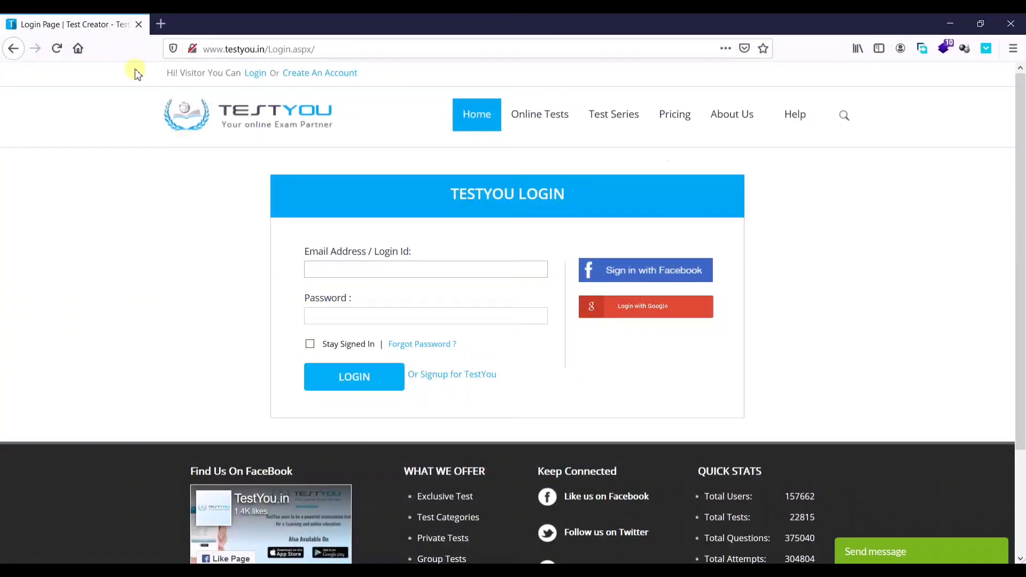
click(234, 49)
key(Return)
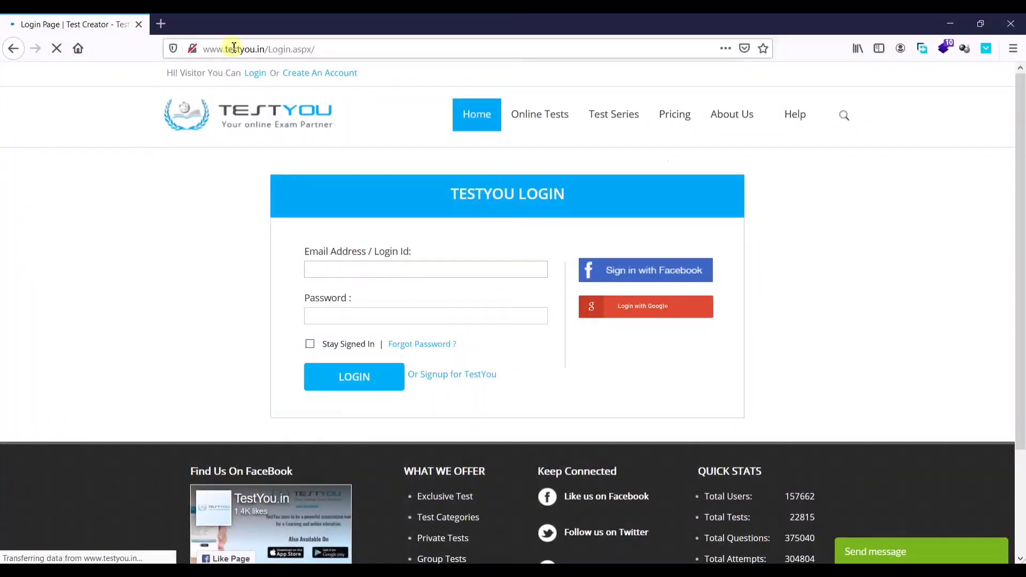
key(alt+Tab)
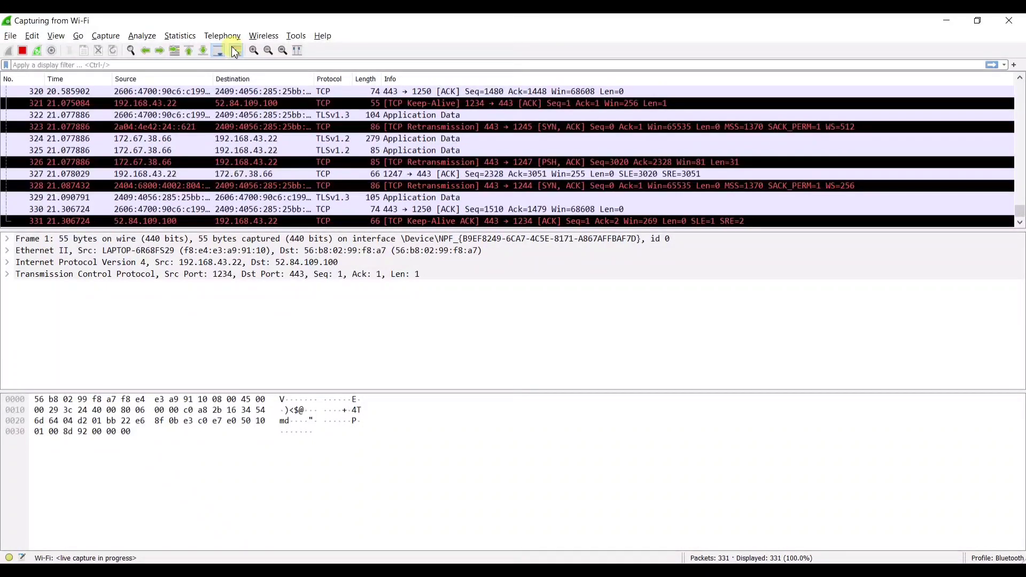
click(22, 50)
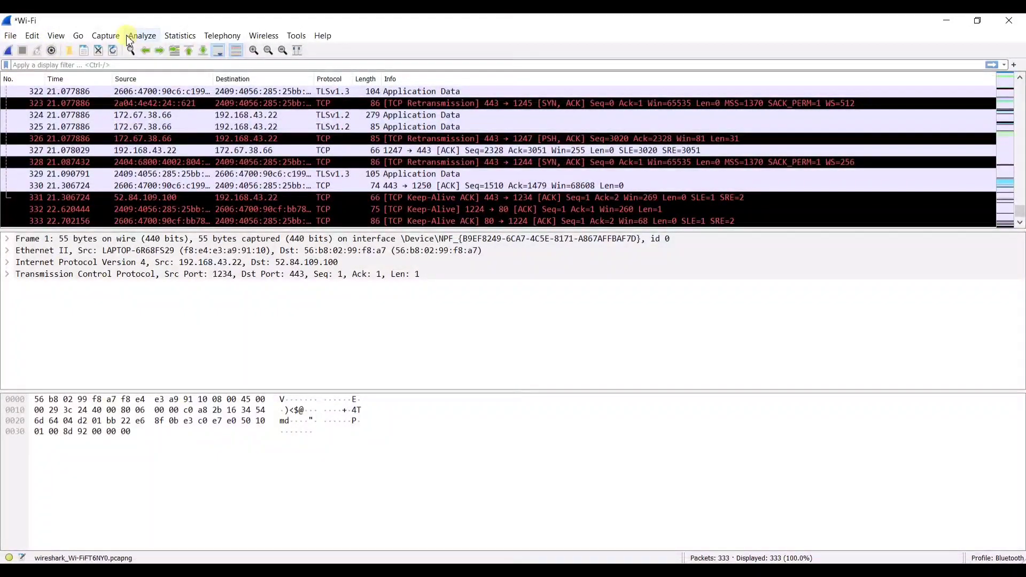
- Apply a tcp display filter showing 313 of 333 packets, then clear the filter text
click(166, 65)
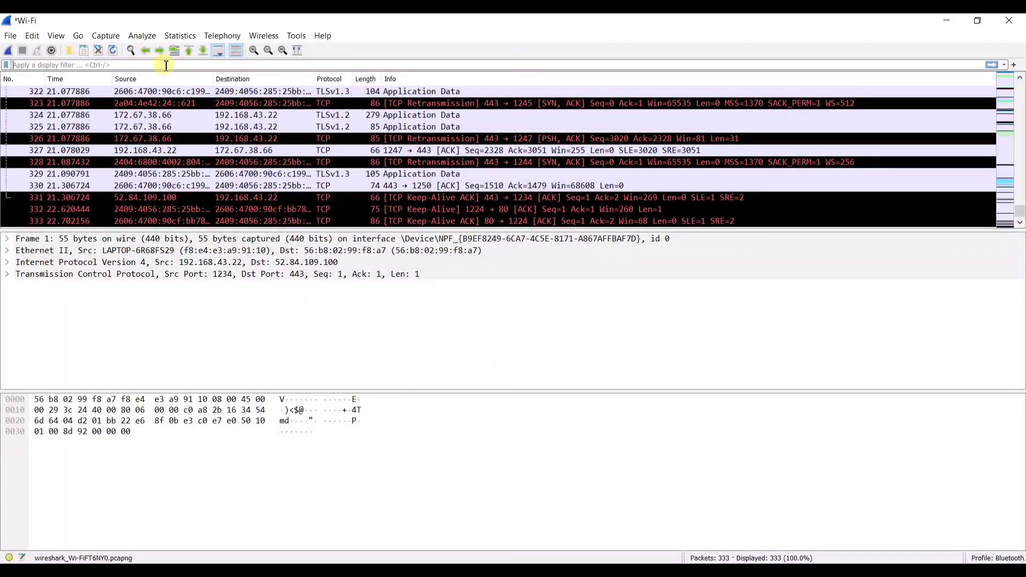
text(tcp)
key(Return)
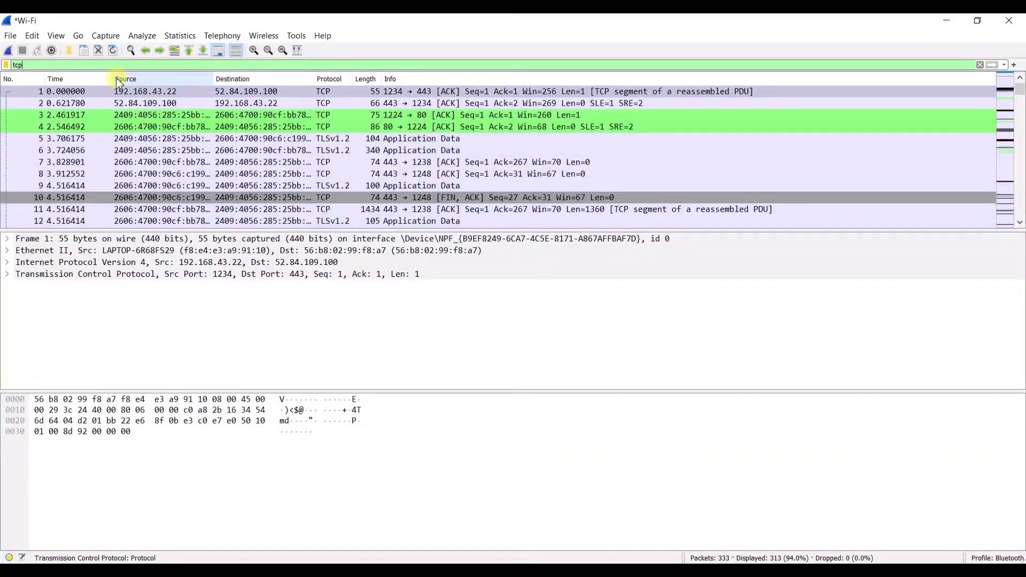
click(53, 64)
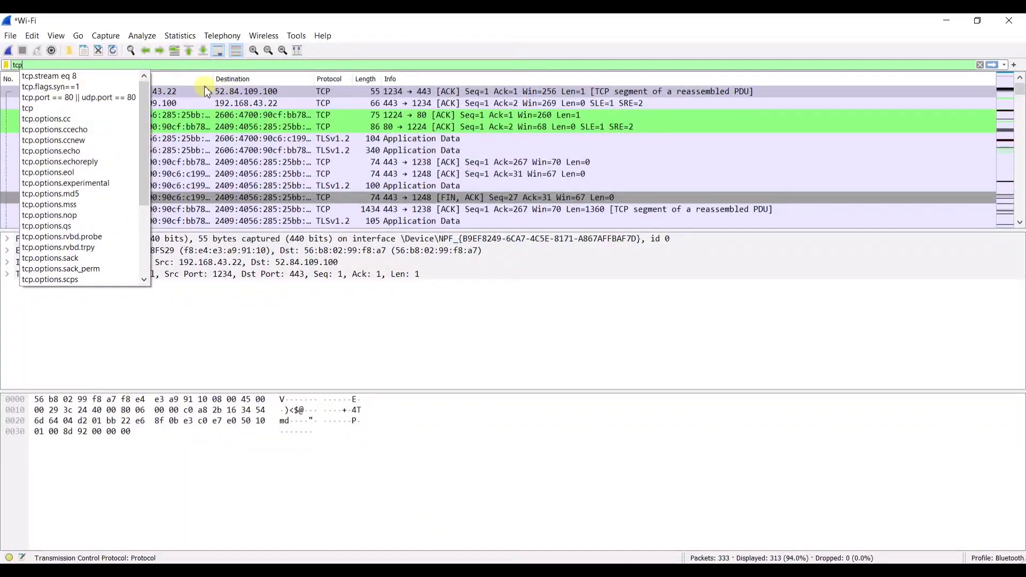
key(BackSpace)
key(BackSpace)
key(BackSpace)
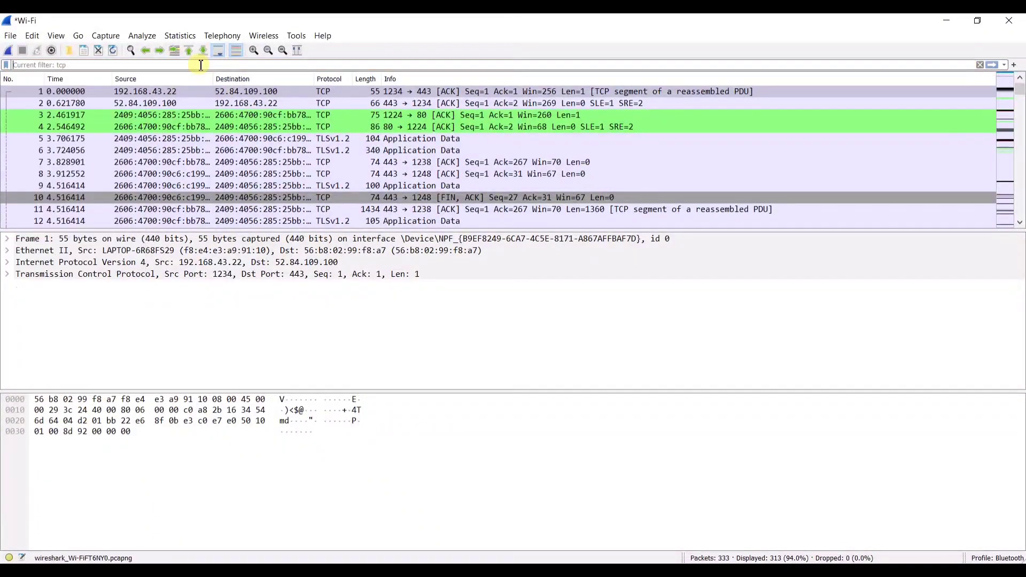
- Filter to the two arp packets, then switch to a dns filter listing 10 packets
text(arp)
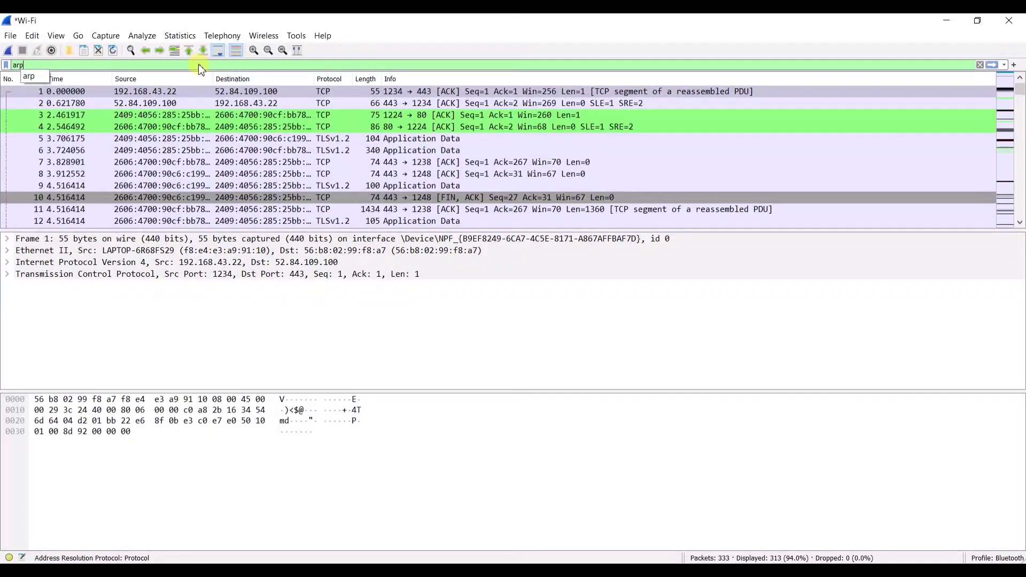
key(Return)
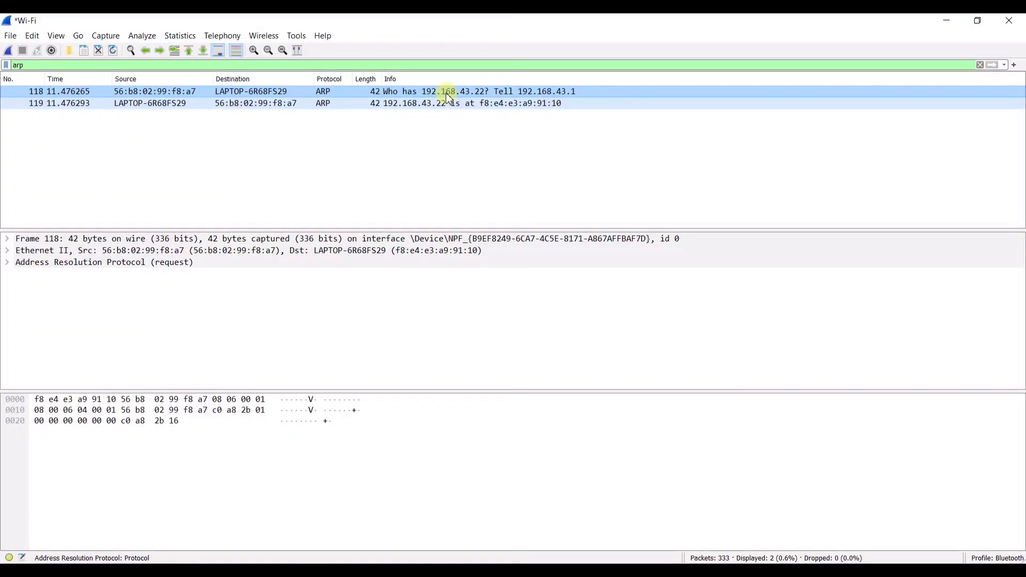
key(BackSpace)
key(BackSpace)
key(BackSpace)
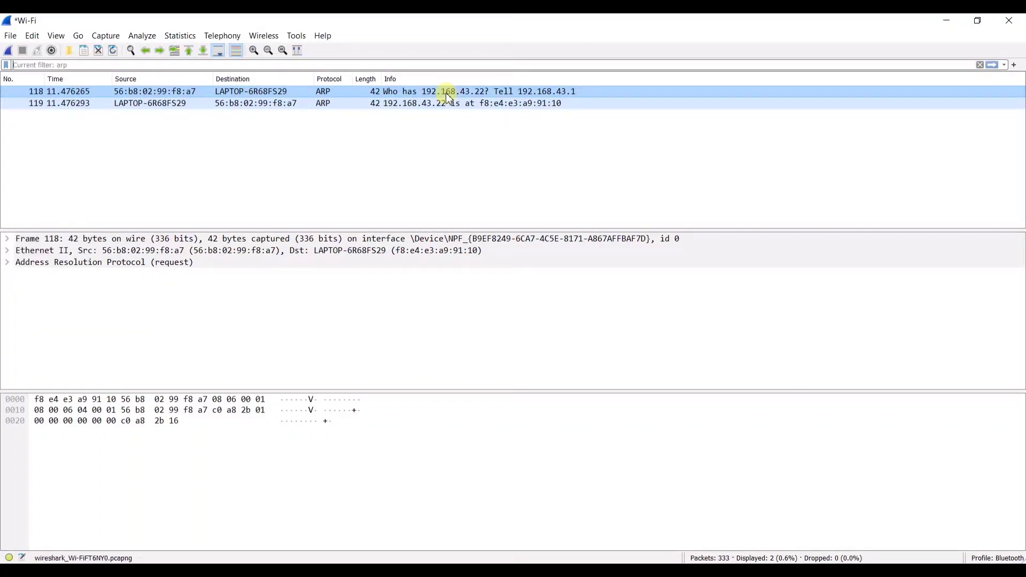
text(dns)
key(Return)
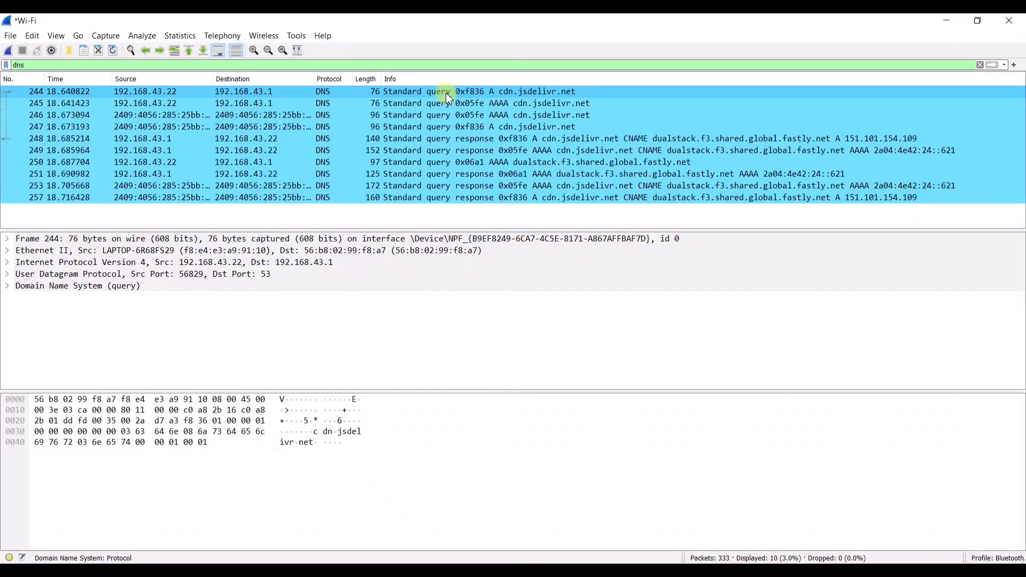
- Inspect DNS packets 245, 247, 249 and 251, then delete the dns filter text
drag(332, 103, 335, 126)
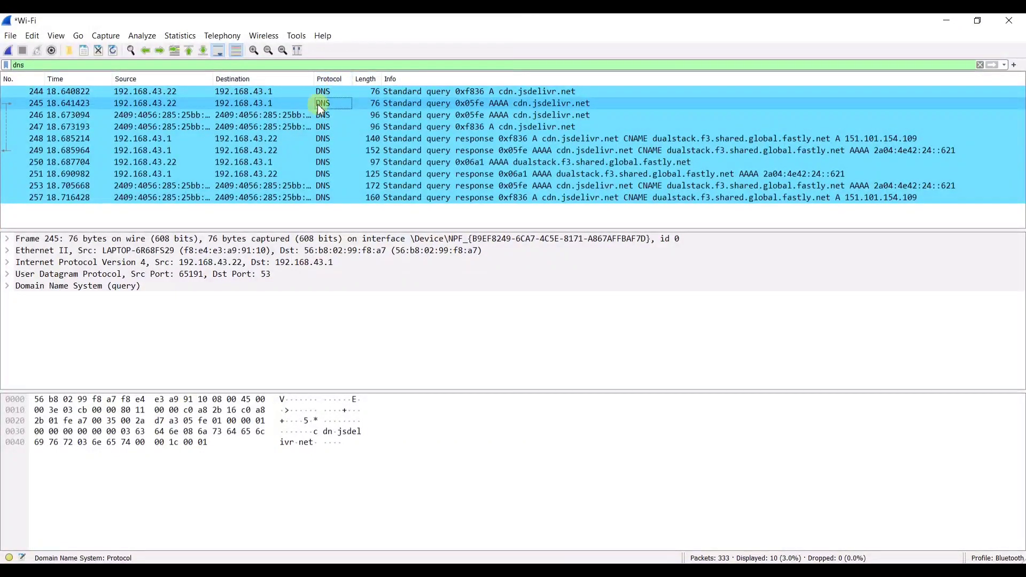
click(327, 127)
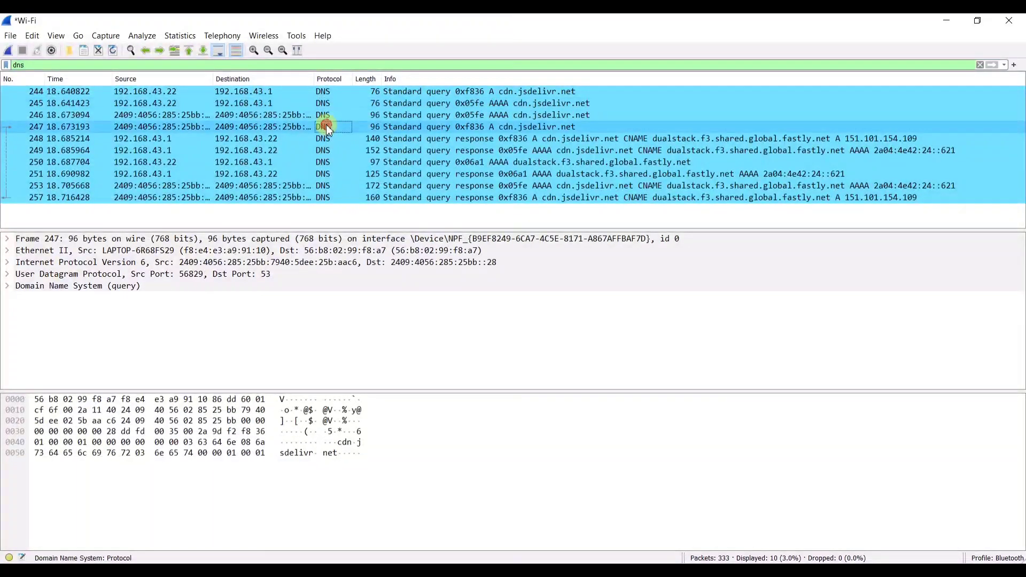
click(493, 150)
click(443, 173)
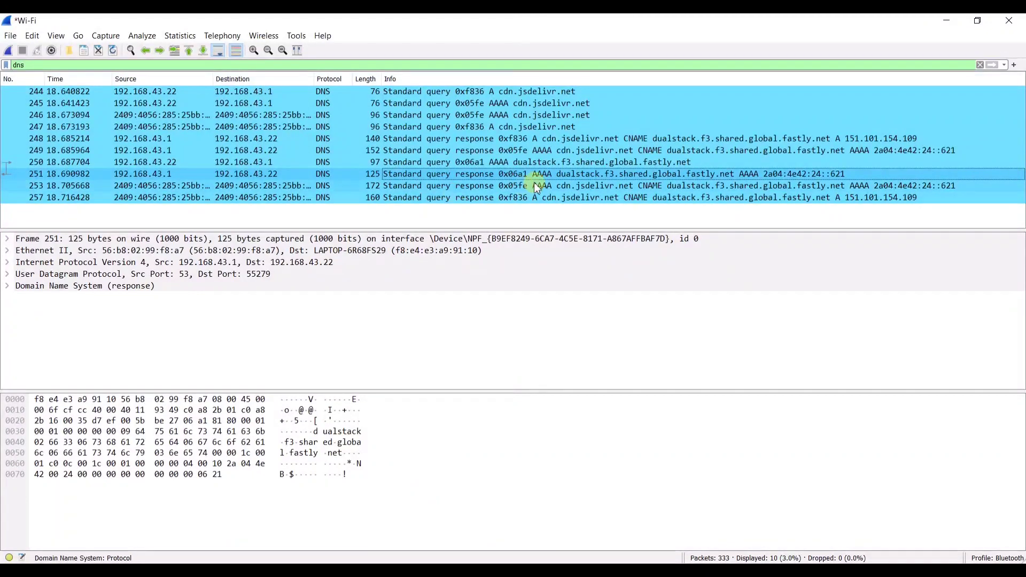
click(42, 65)
key(BackSpace)
key(BackSpace)
key(BackSpace)
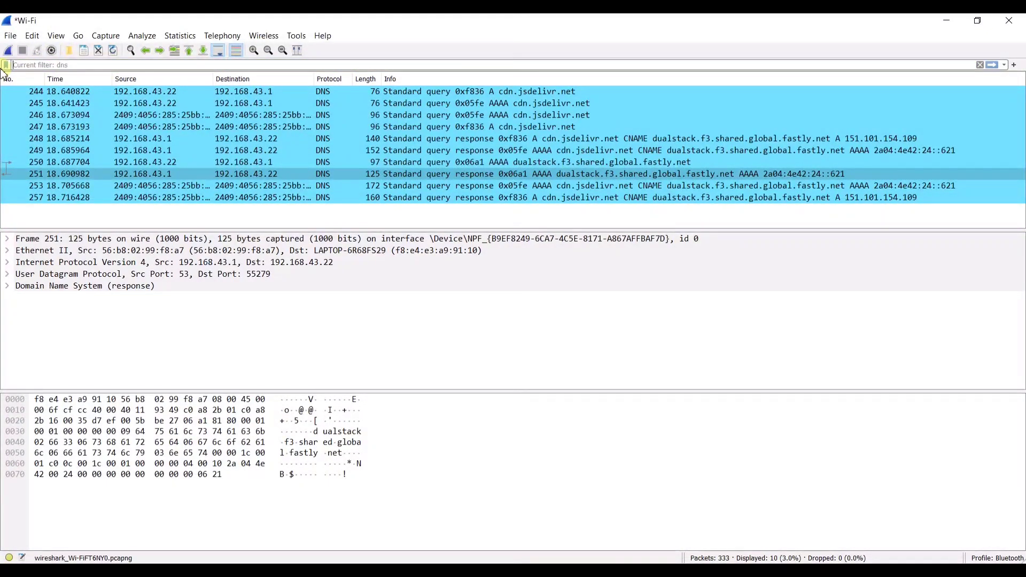
- Apply an http filter showing 3 packets, then clear it to list all 333 packets
text(http)
key(Return)
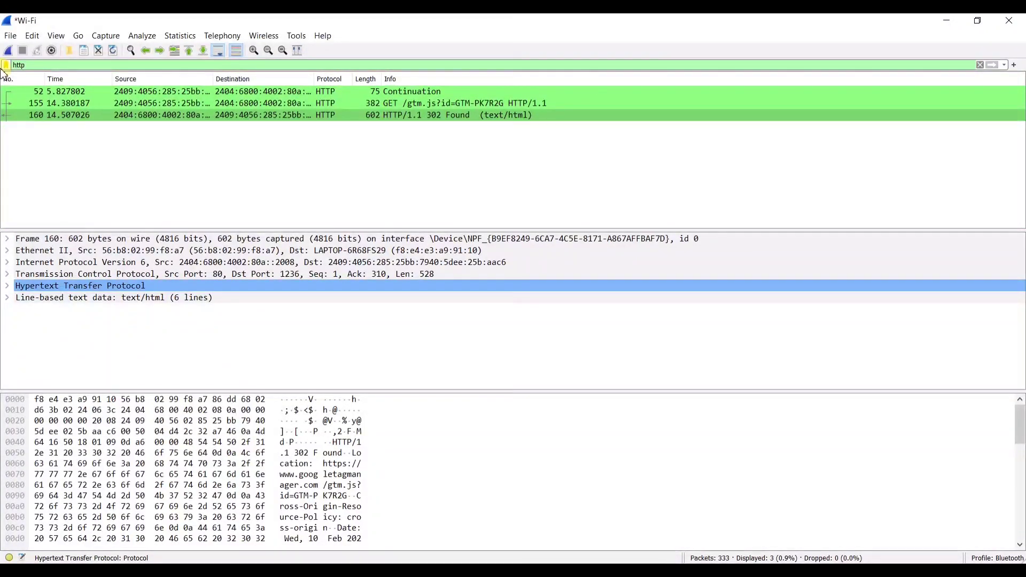
click(48, 64)
key(BackSpace)
key(BackSpace)
key(BackSpace)
key(BackSpace)
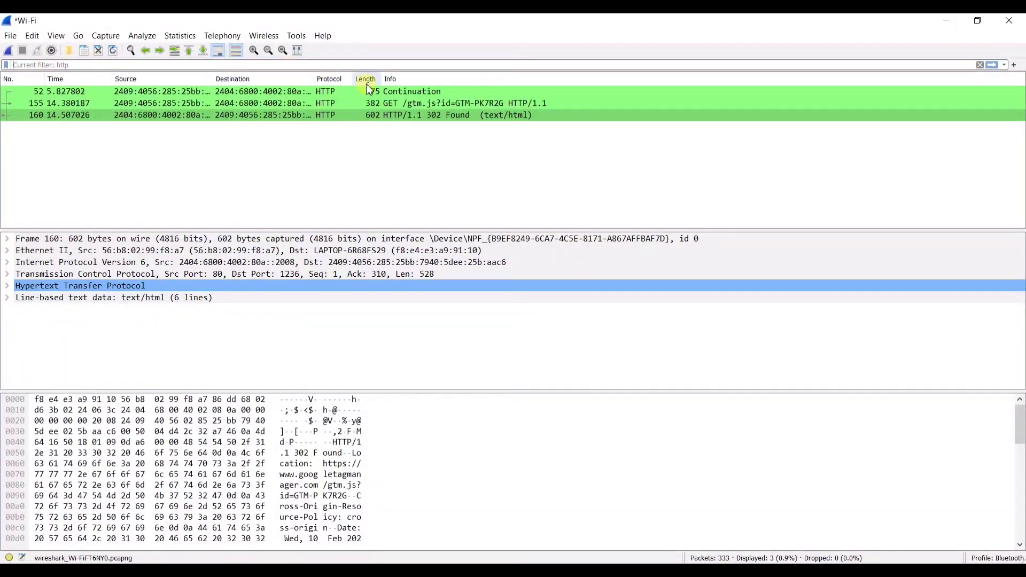
click(984, 66)
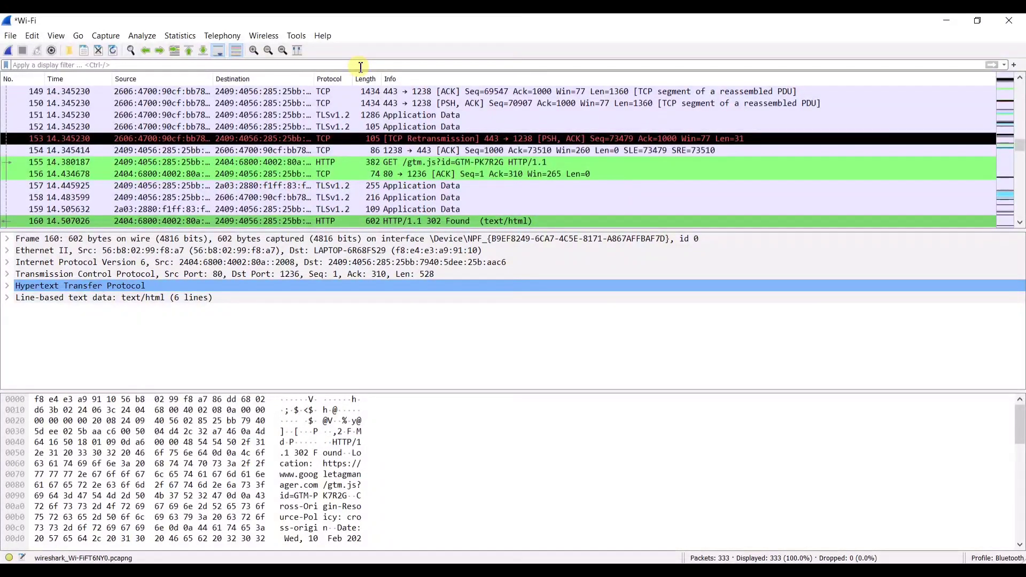
key(alt+Tab)
key(alt+Tab)
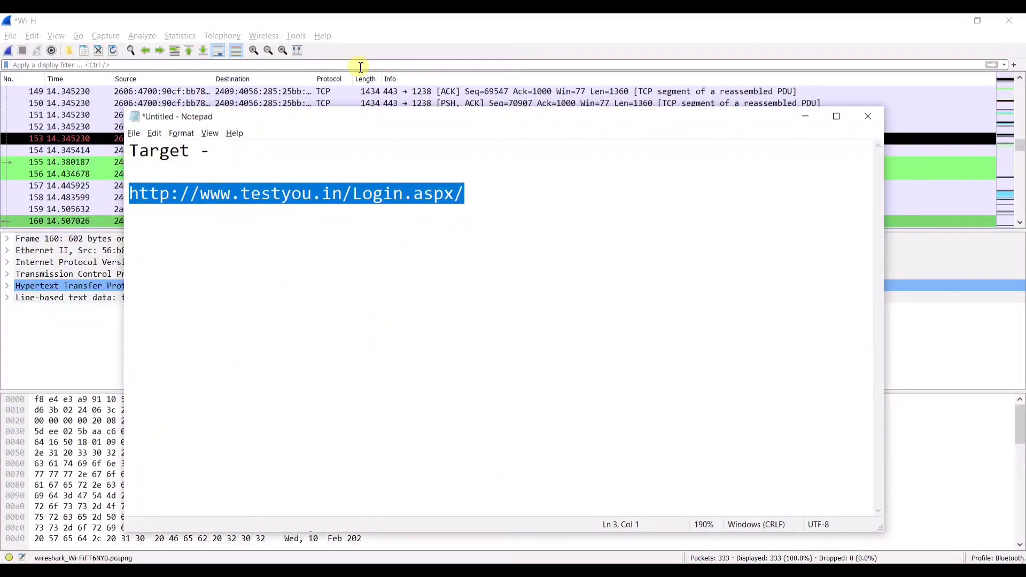
- Open Command Prompt as administrator and run ipconfig
click(361, 67)
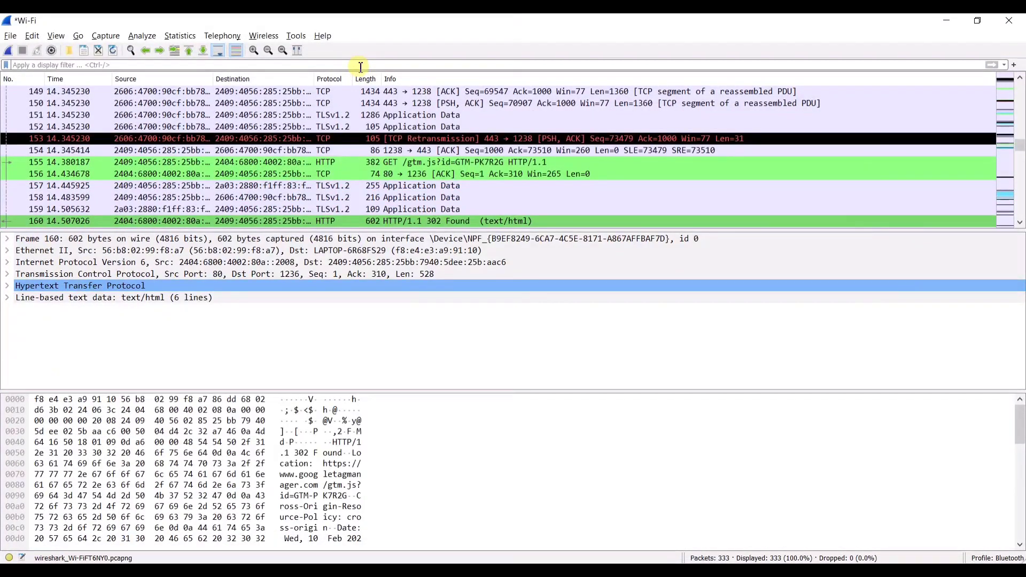
key(super)
text(cmd)
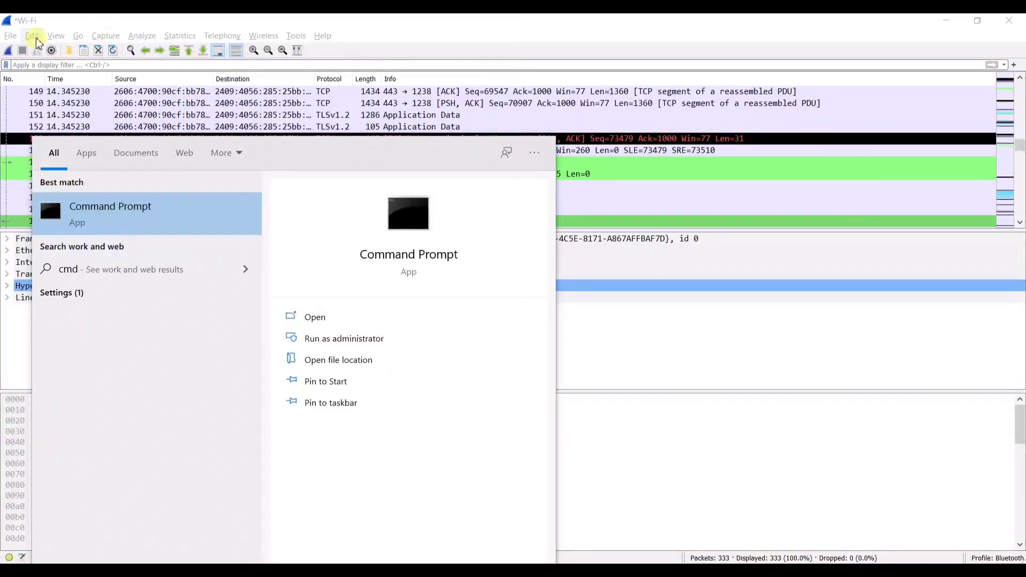
right_click(111, 224)
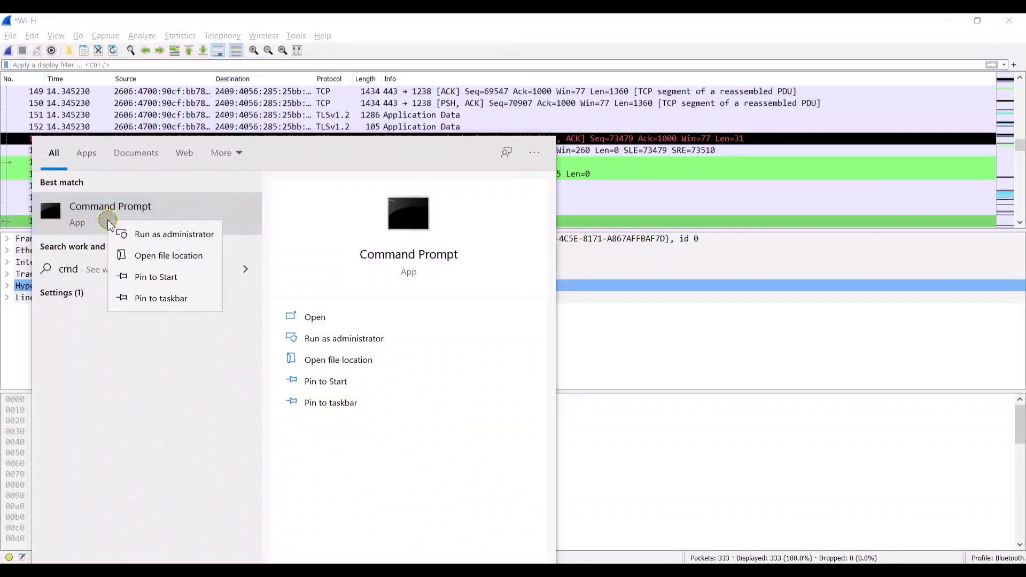
click(177, 235)
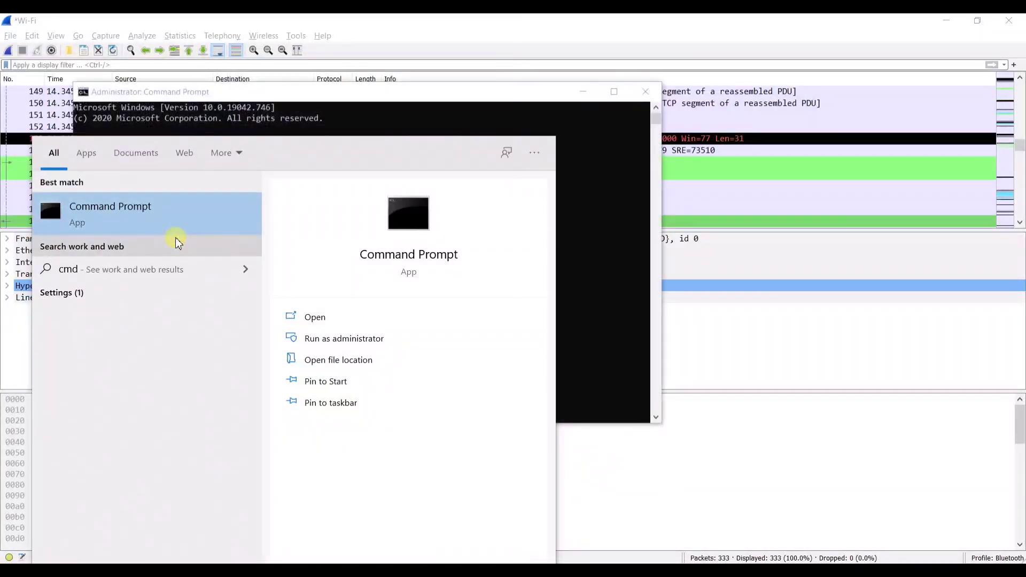
click(612, 166)
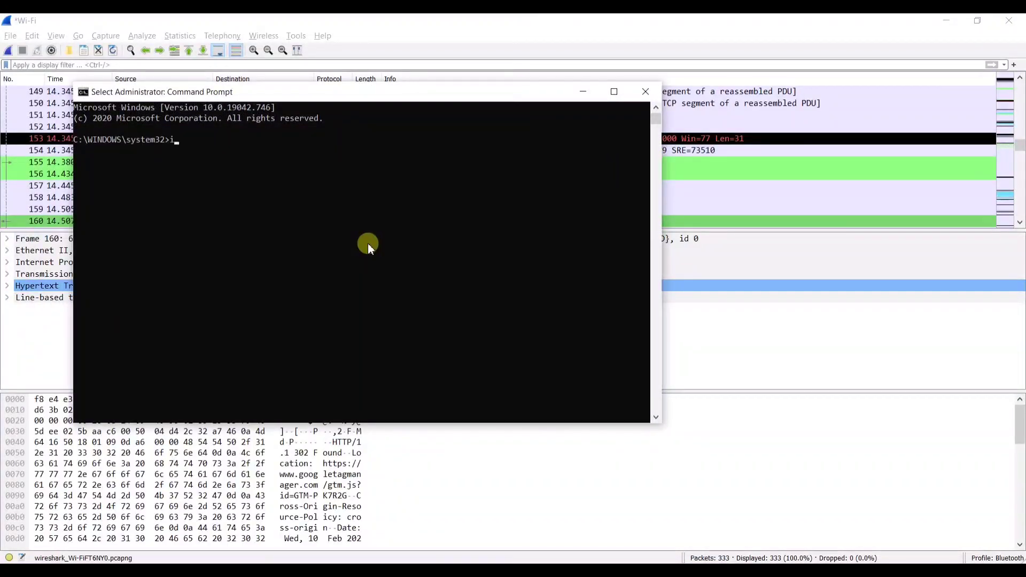
text(ipconfig)
key(Return)
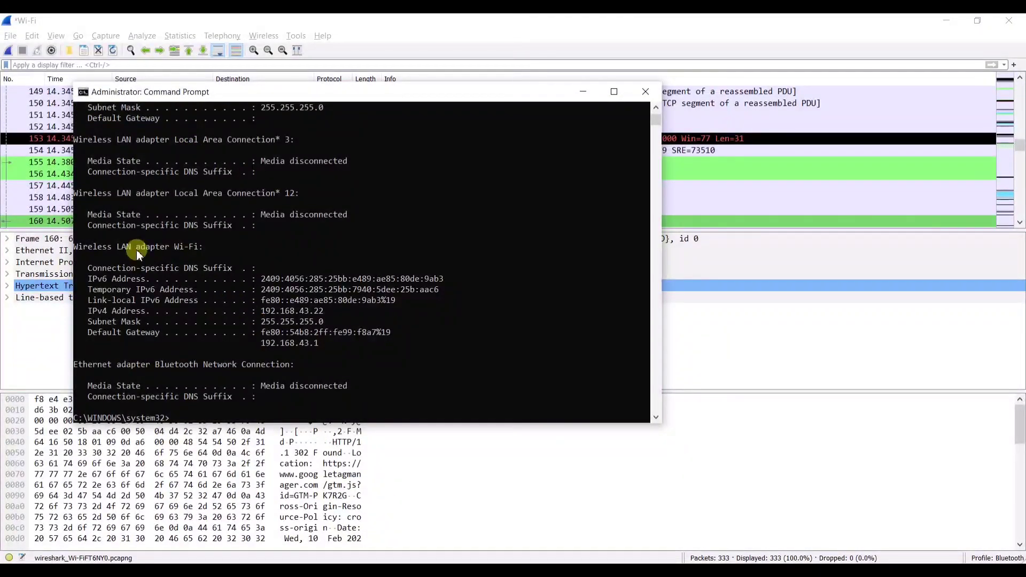
- Highlight the Wi-Fi adapter's IPv4 address 192.168.43.22, then return to Wireshark
drag(136, 249, 182, 257)
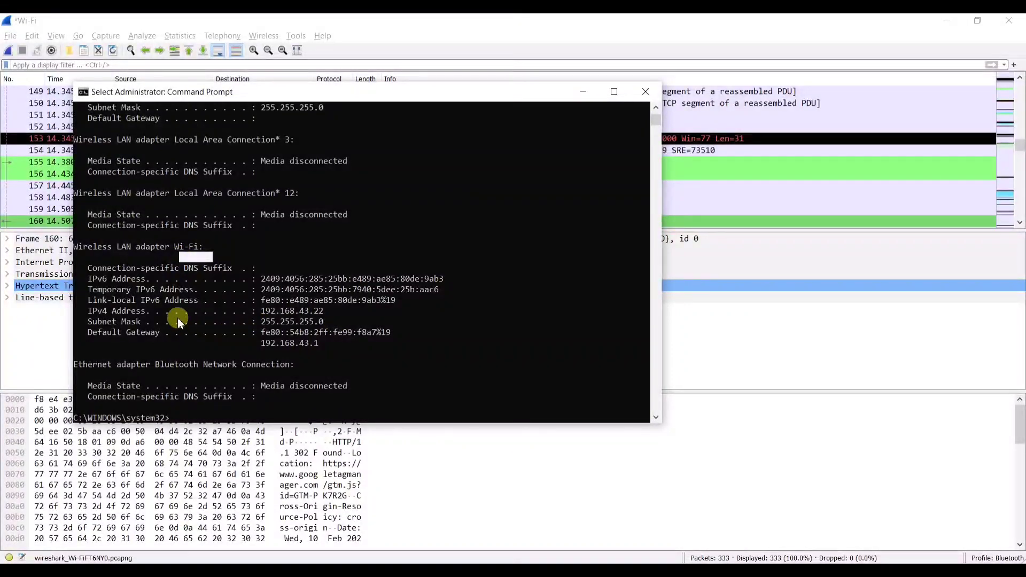
drag(149, 310, 327, 314)
click(327, 314)
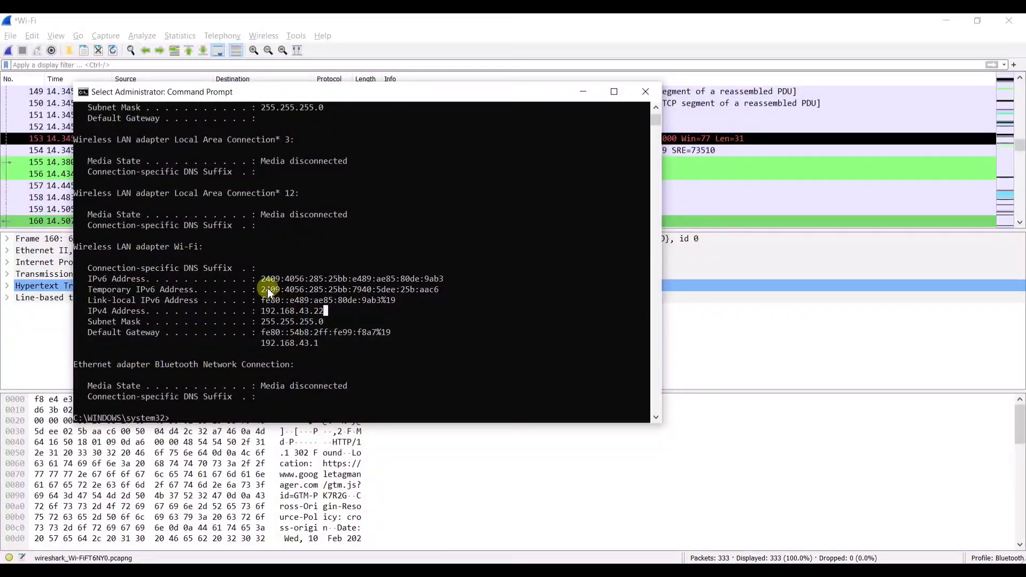
drag(260, 290, 312, 293)
click(325, 294)
click(287, 314)
double_click(287, 313)
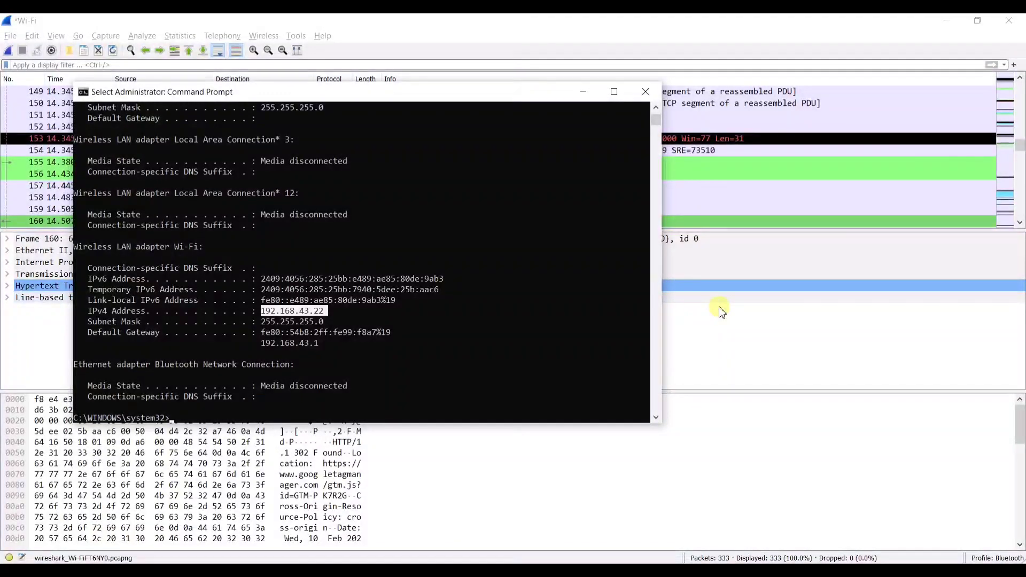
click(478, 69)
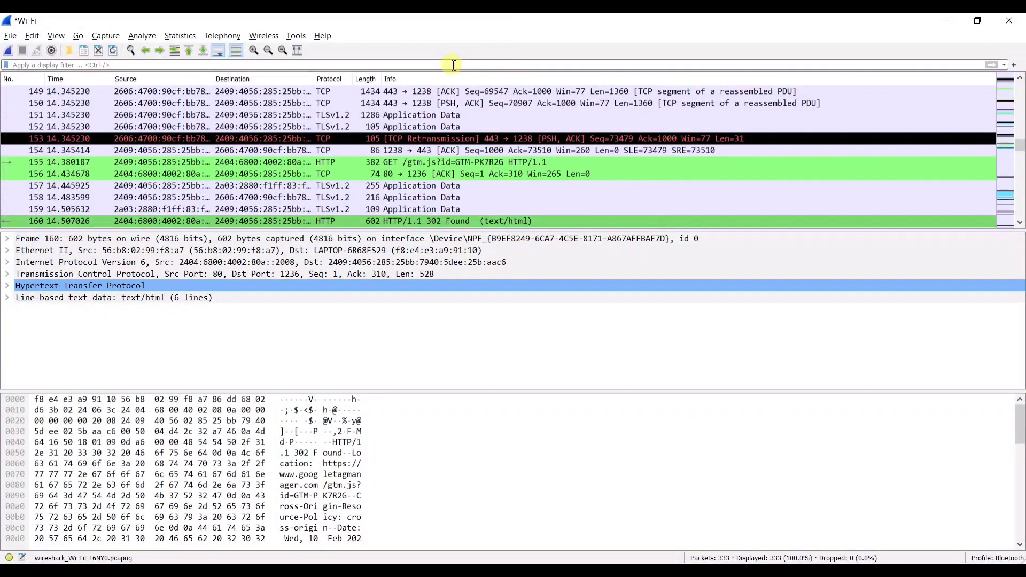
- Apply the display filter ip.addr==192.168.43.22, listing 62 of 333 packets
text(ip)
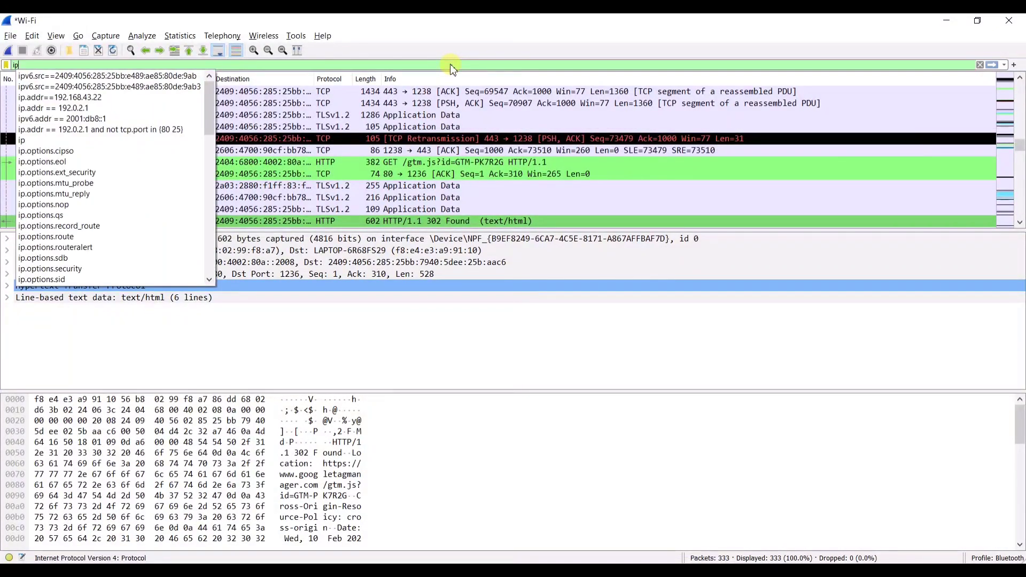
text(.addr)
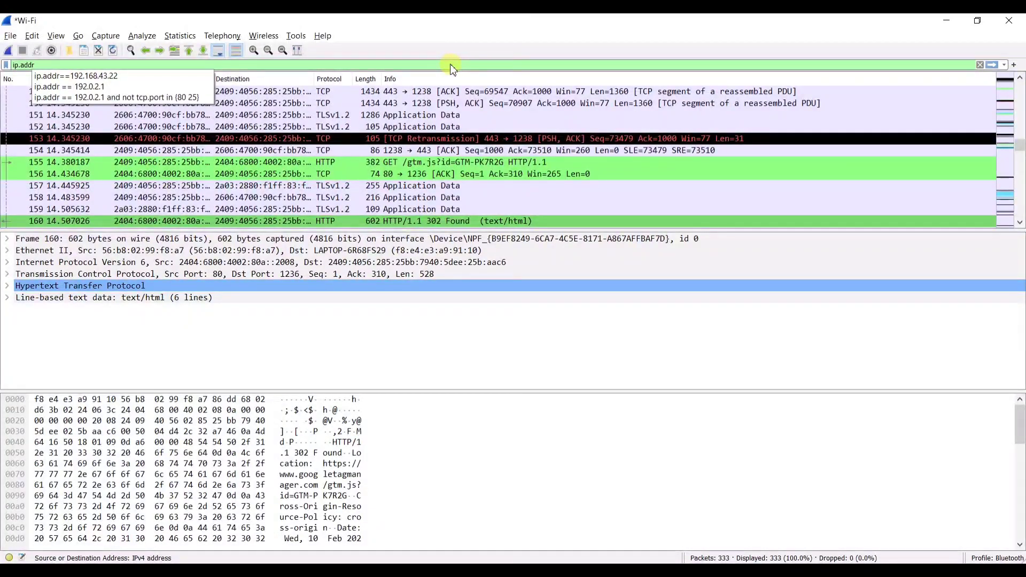
text(==)
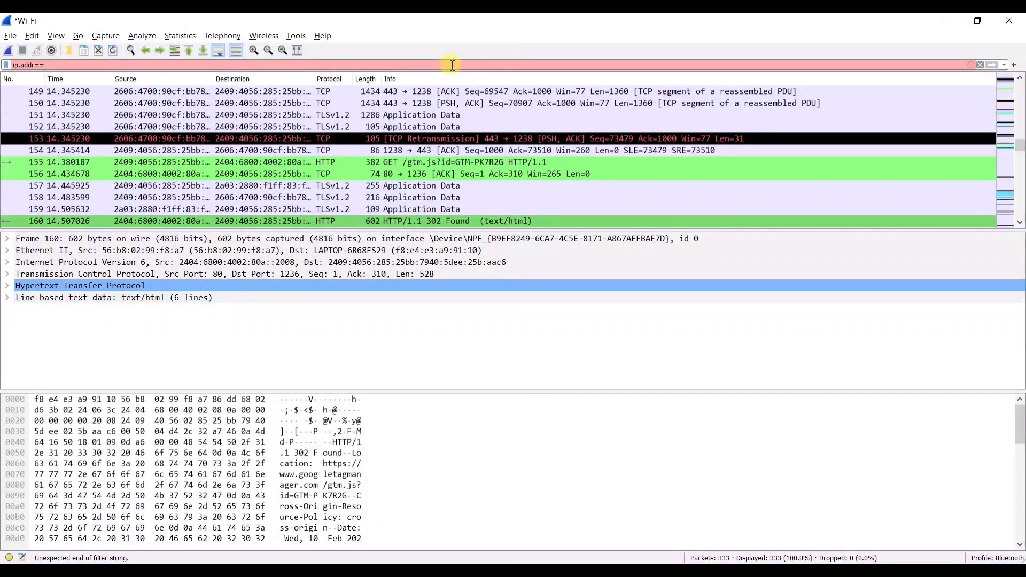
text(192)
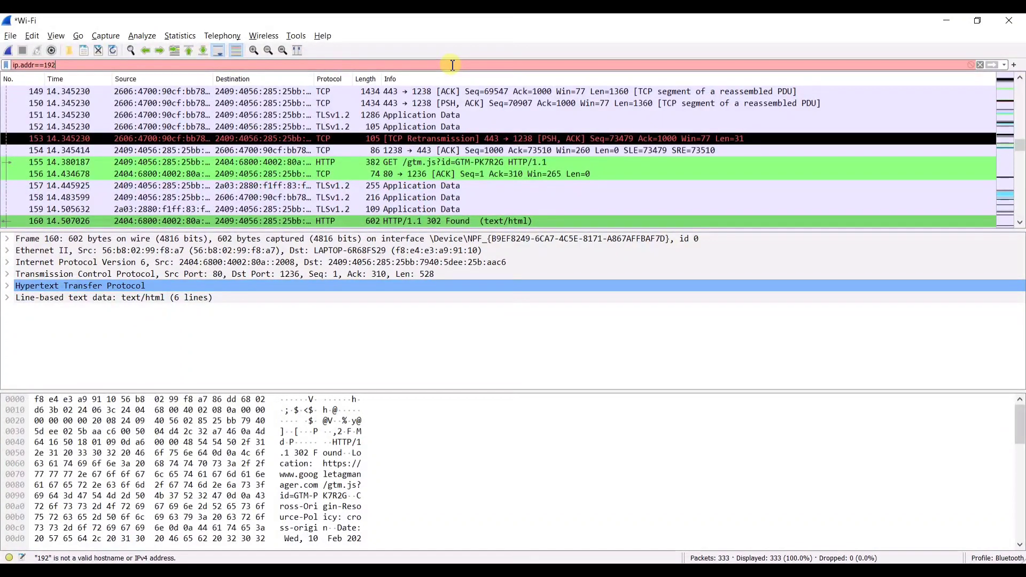
text(.168.)
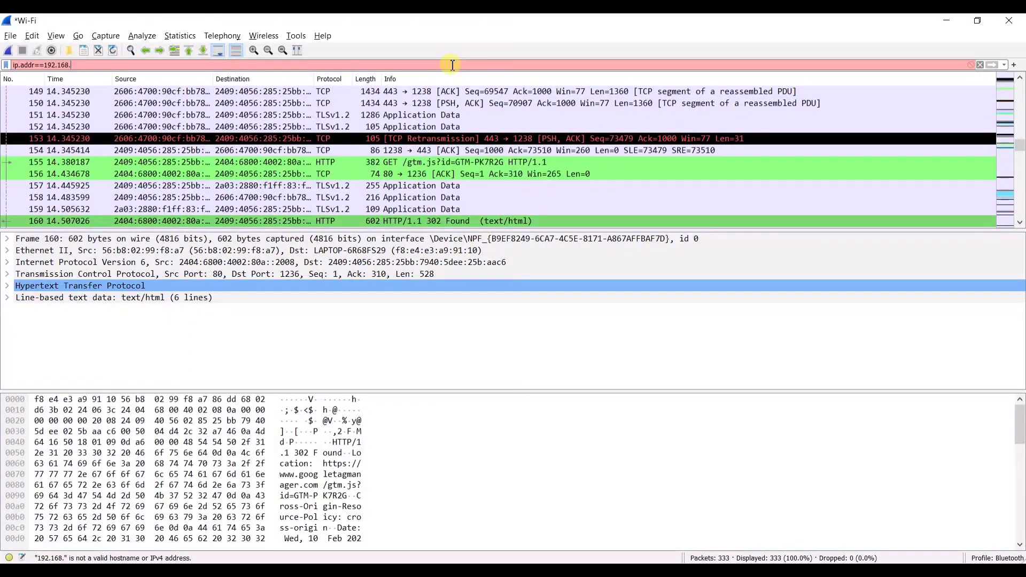
text(43.22)
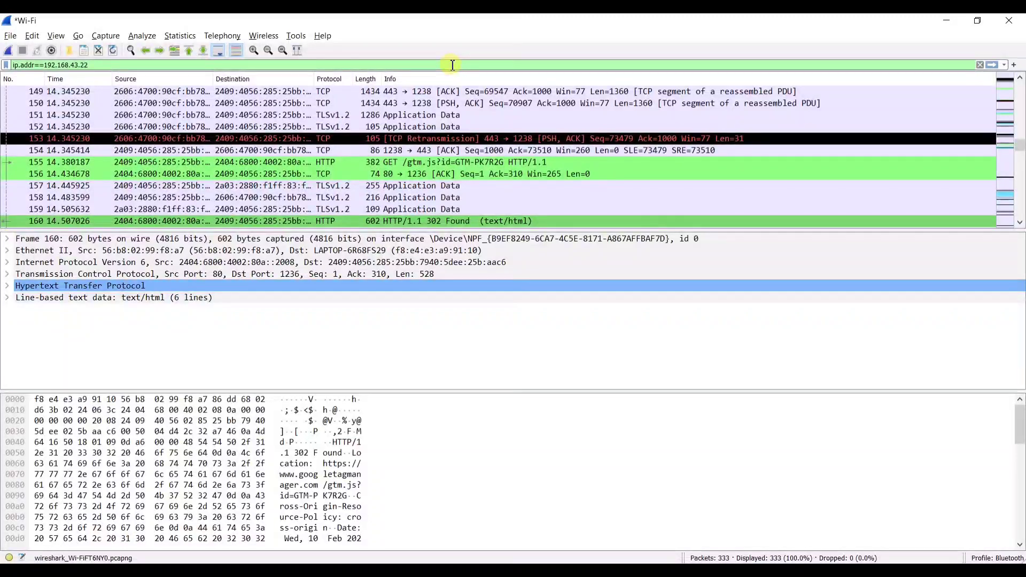
key(Return)
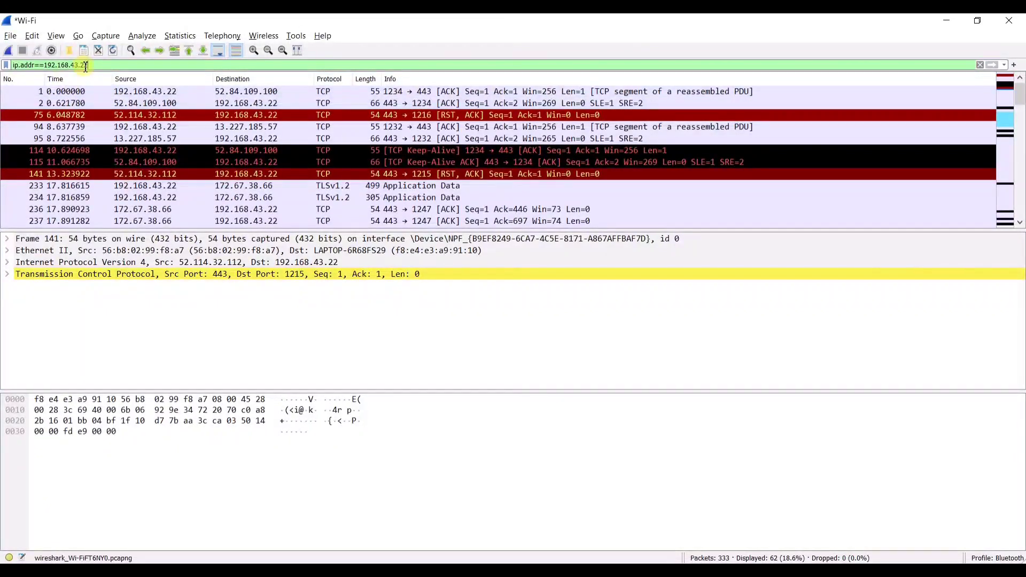
drag(100, 65, 45, 65)
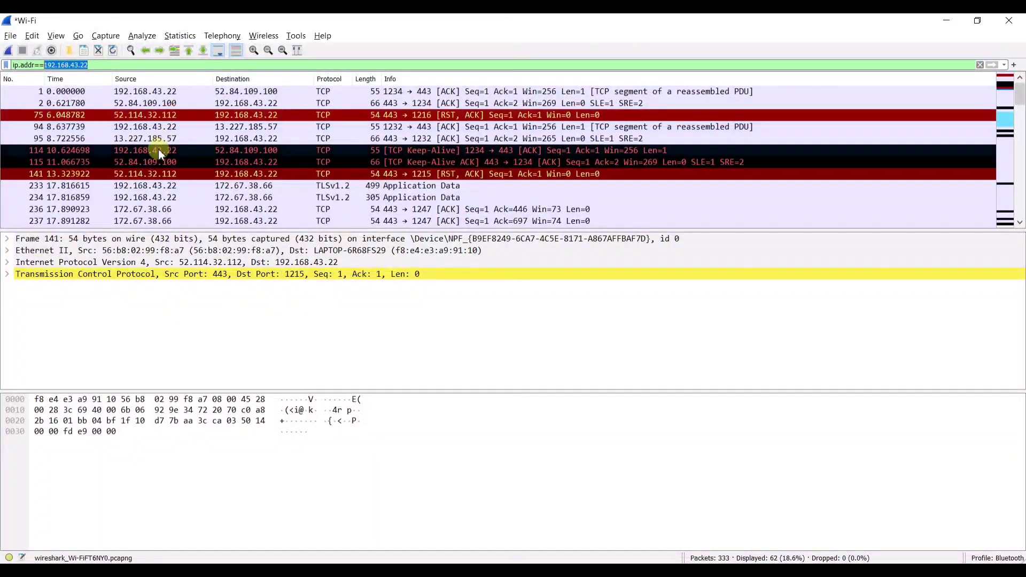
- Inspect the details of packet 94 in the filtered list
scroll(158, 150, down, 2)
scroll(158, 150, up, 2)
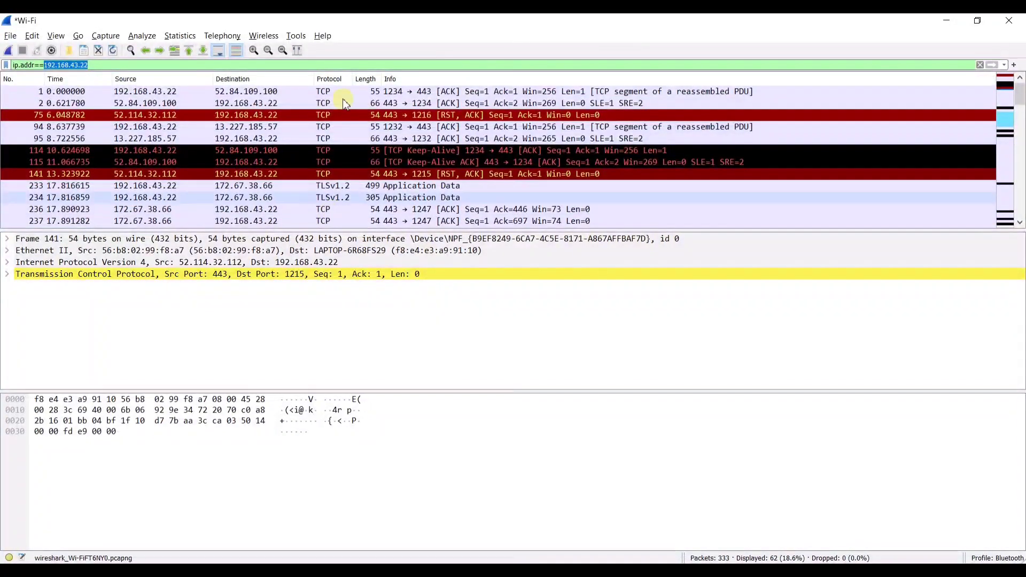
click(101, 125)
scroll(187, 116, down, 1)
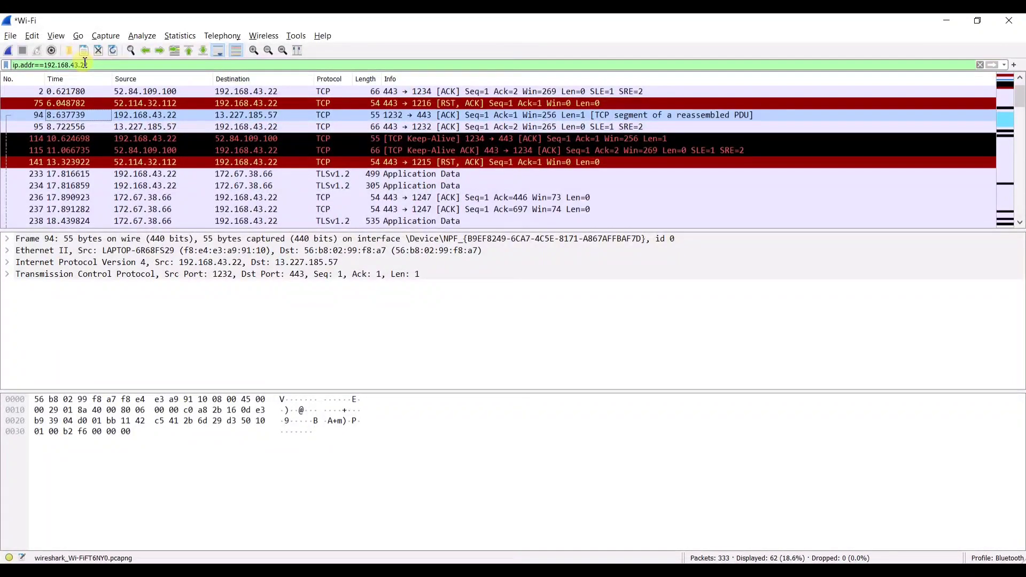
- Change the filter to ip.src==192.168.43.22, showing the 24 sent packets
click(39, 66)
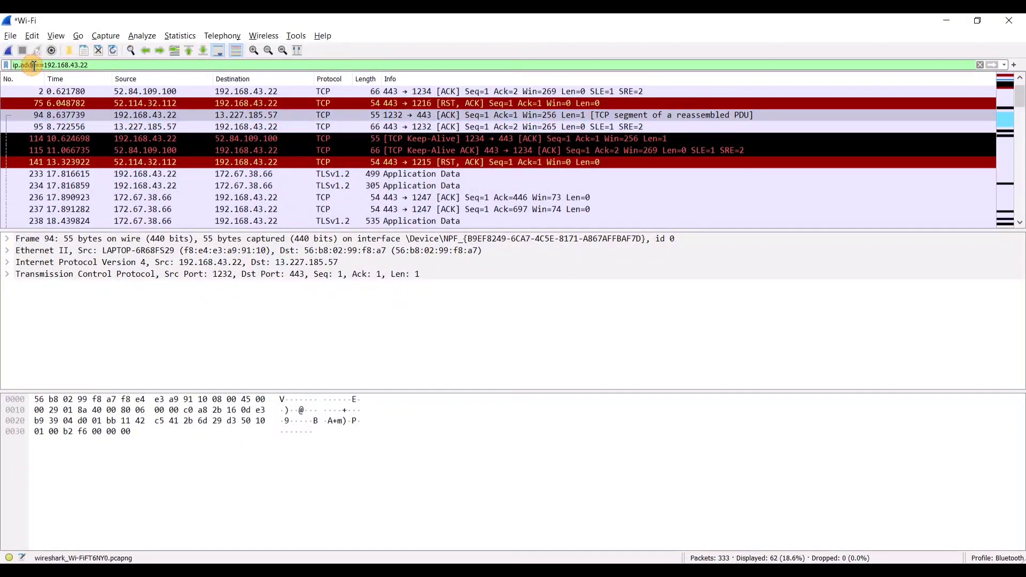
key(BackSpace)
key(BackSpace)
key(BackSpace)
key(BackSpace)
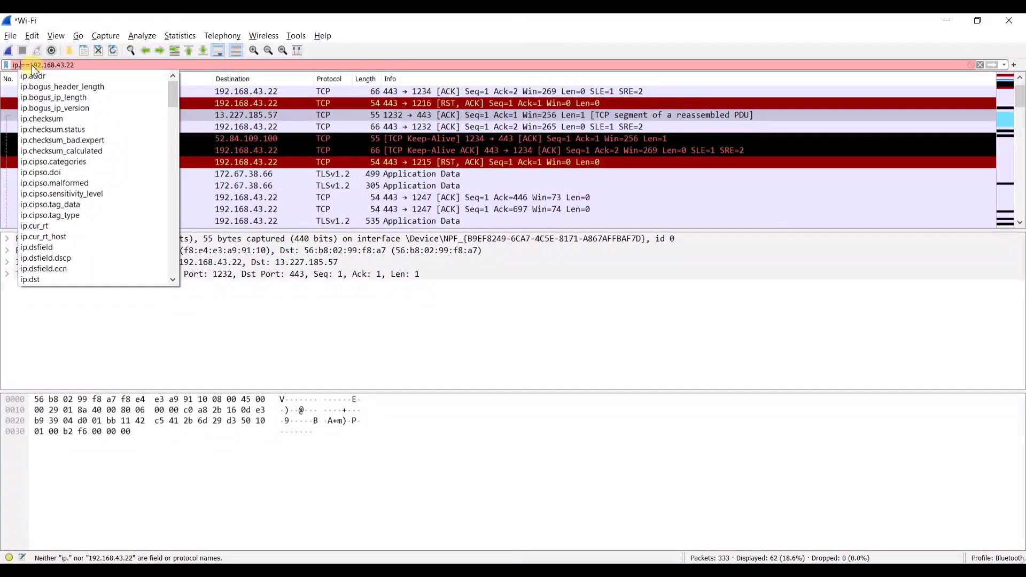
text(src)
key(Return)
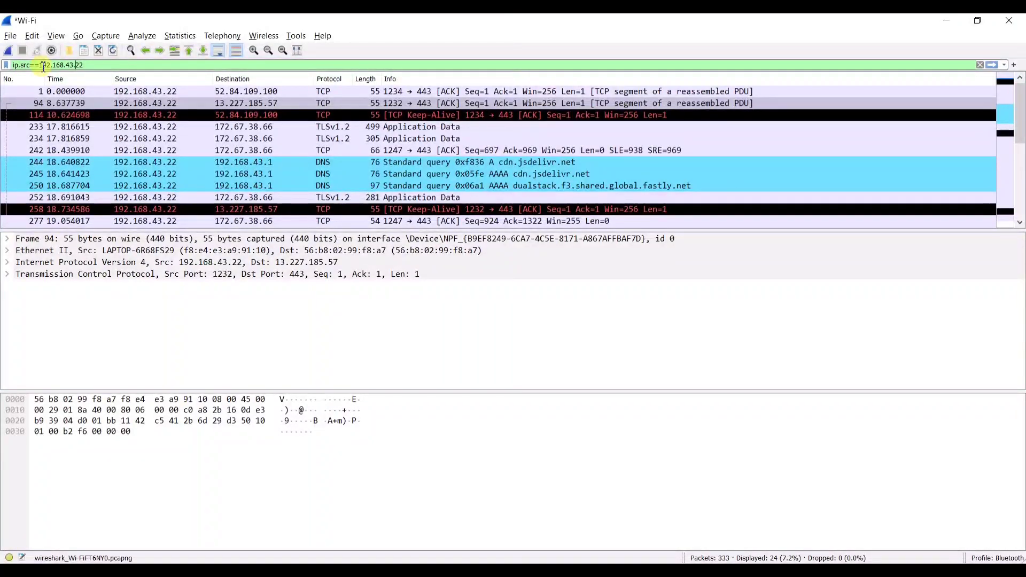
- Switch the filter to ip.dst==192.168.43.22, listing 38 of 333 packets
key(Left)
key(Left)
key(Left)
key(Left)
key(Left)
key(Left)
key(Left)
key(Left)
key(Left)
key(Left)
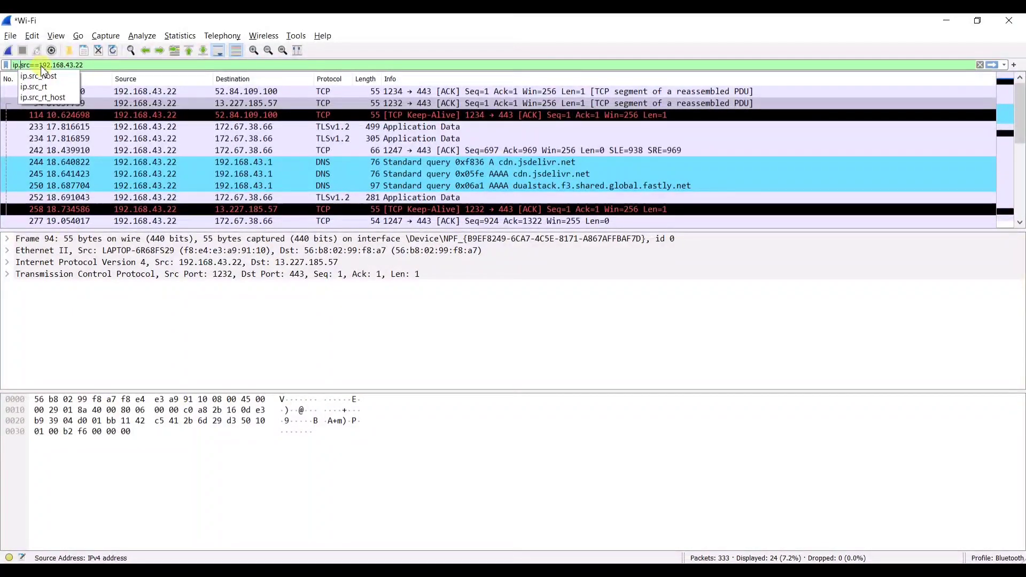
key(BackSpace)
key(BackSpace)
key(BackSpace)
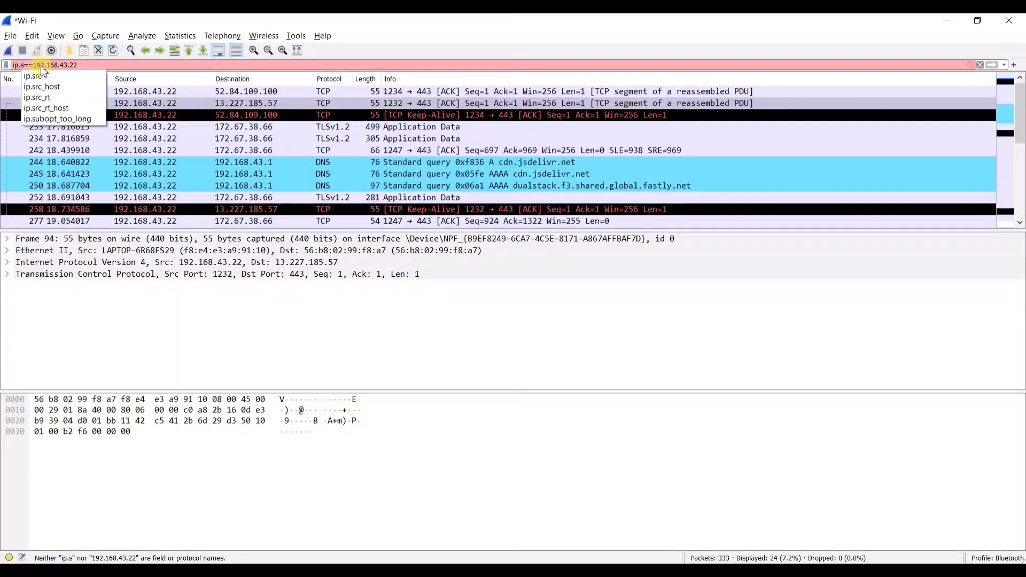
text(dst)
key(Return)
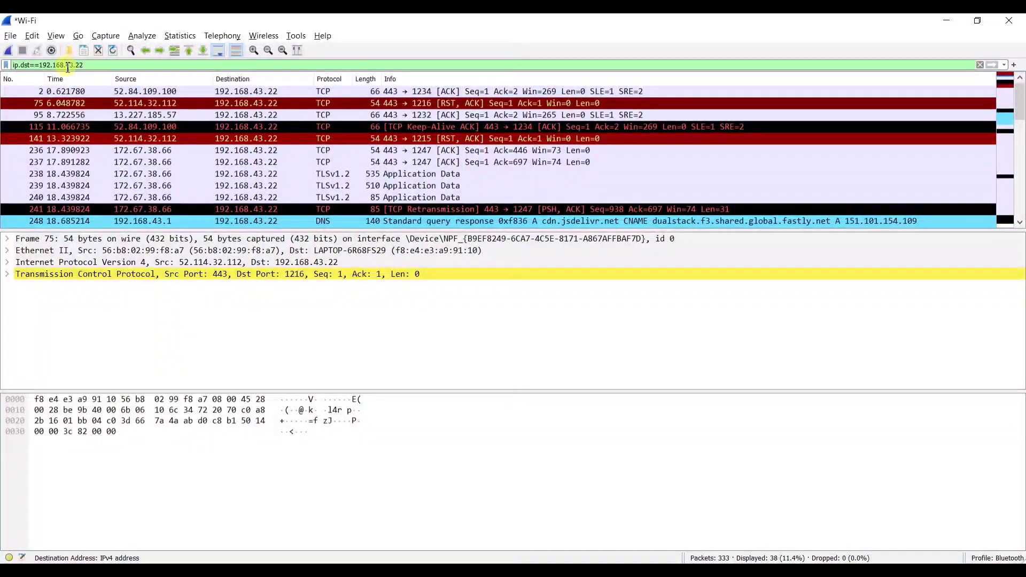
- Edit the filter's field name from ip.dst to ip.src in the 1895-packet capture
click(30, 65)
key(BackSpace)
key(BackSpace)
key(BackSpace)
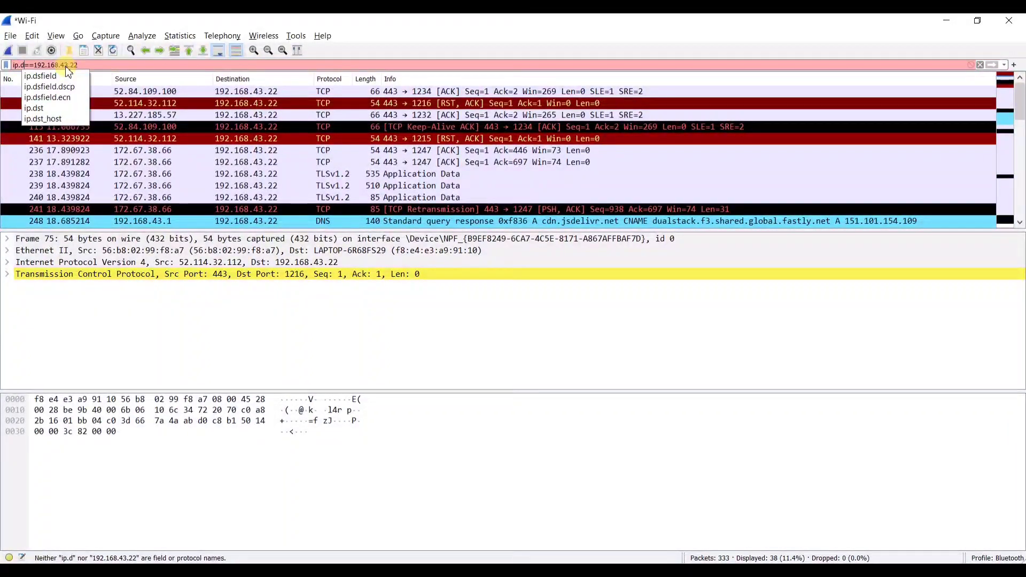
text(src)
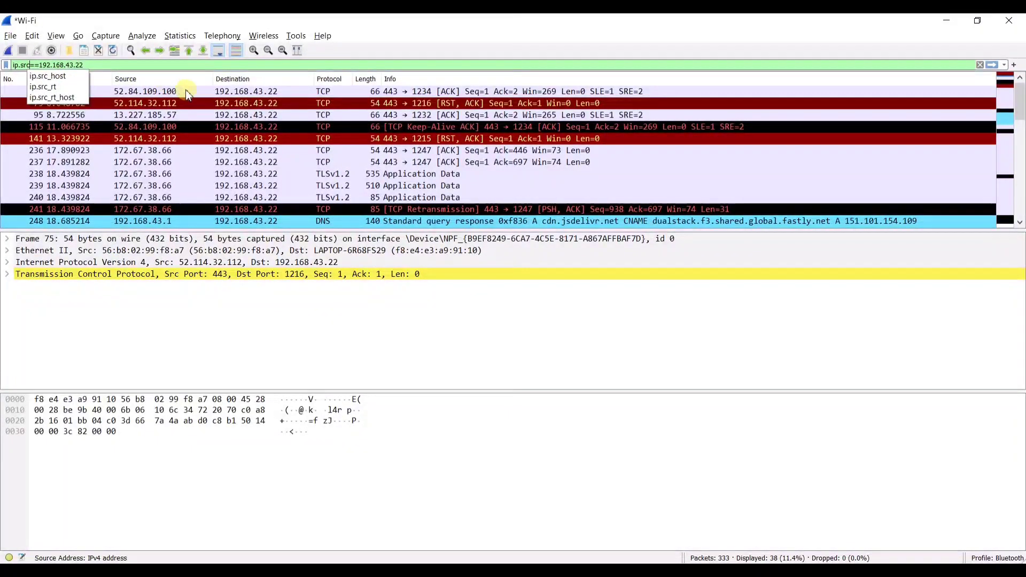
click(142, 66)
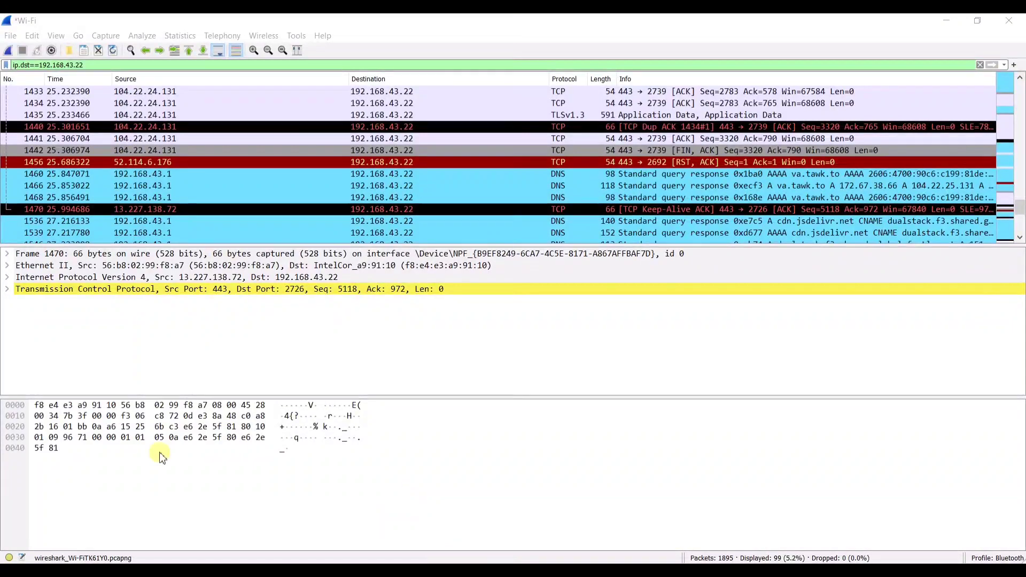
- Apply ip.src==192.168.43.22 && ip.dst==192.168.43.1, leaving 57 DNS query packets of 1895
click(87, 65)
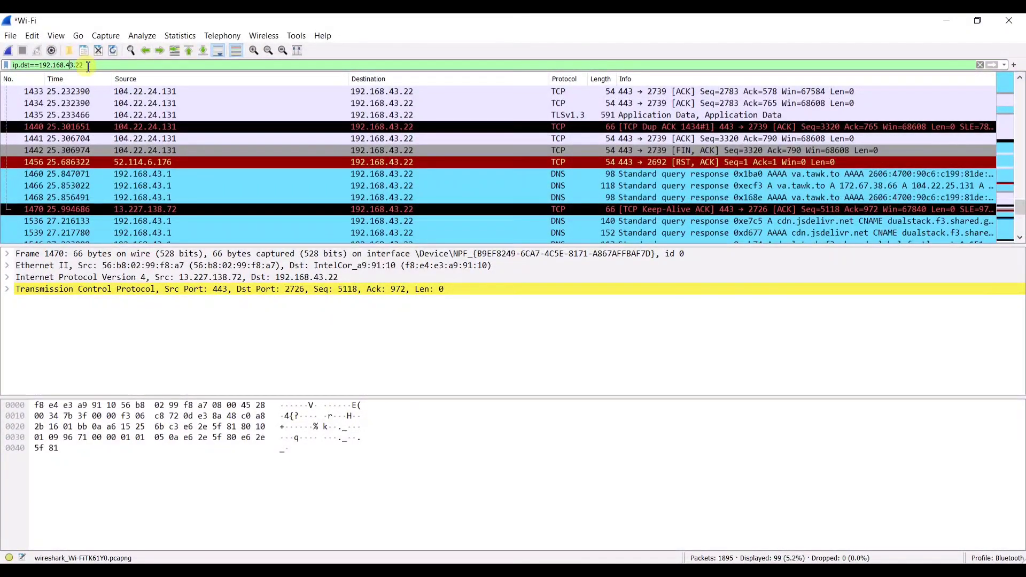
key(Left)
key(Left)
key(Left)
click(86, 66)
key(BackSpace)
key(BackSpace)
key(BackSpace)
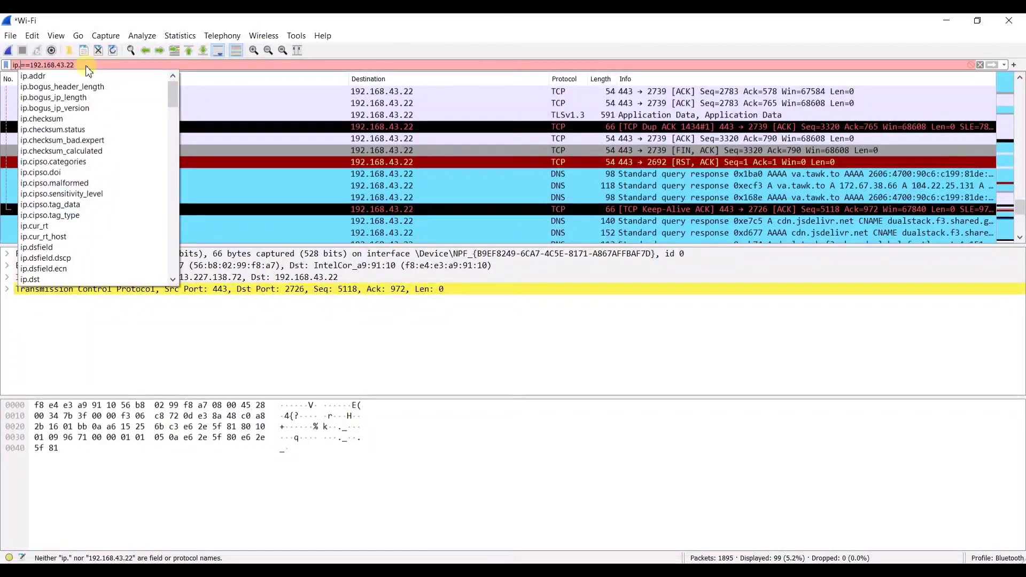
text(src)
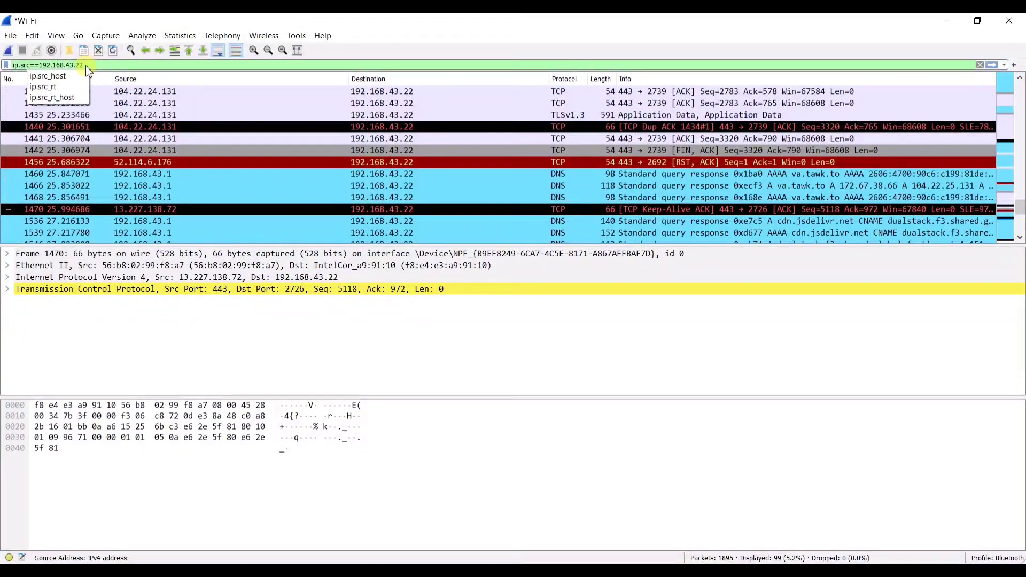
key(Right)
key(Right)
key(Right)
key(Right)
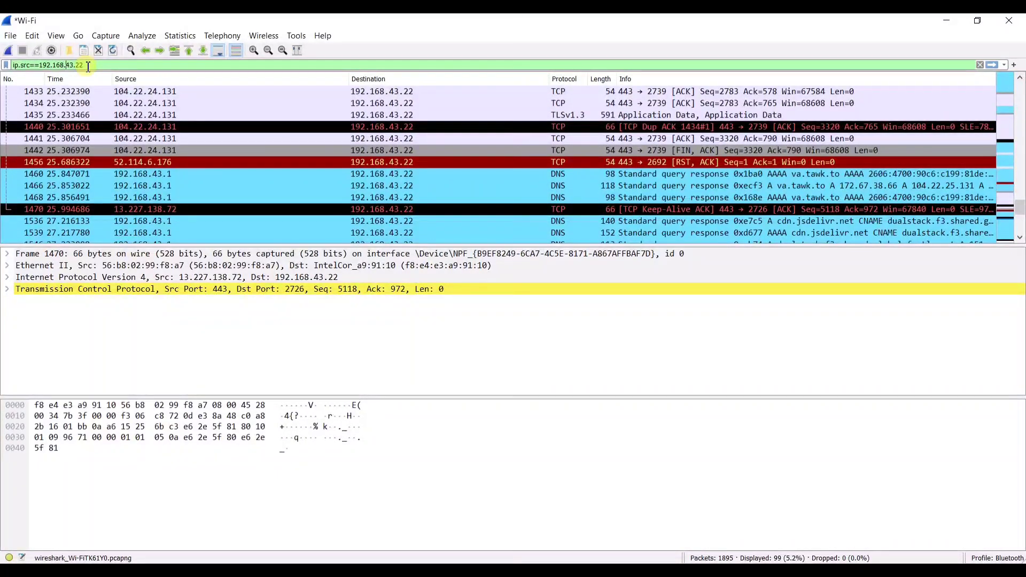
key(Right)
key(Right)
key(Right)
text(&& )
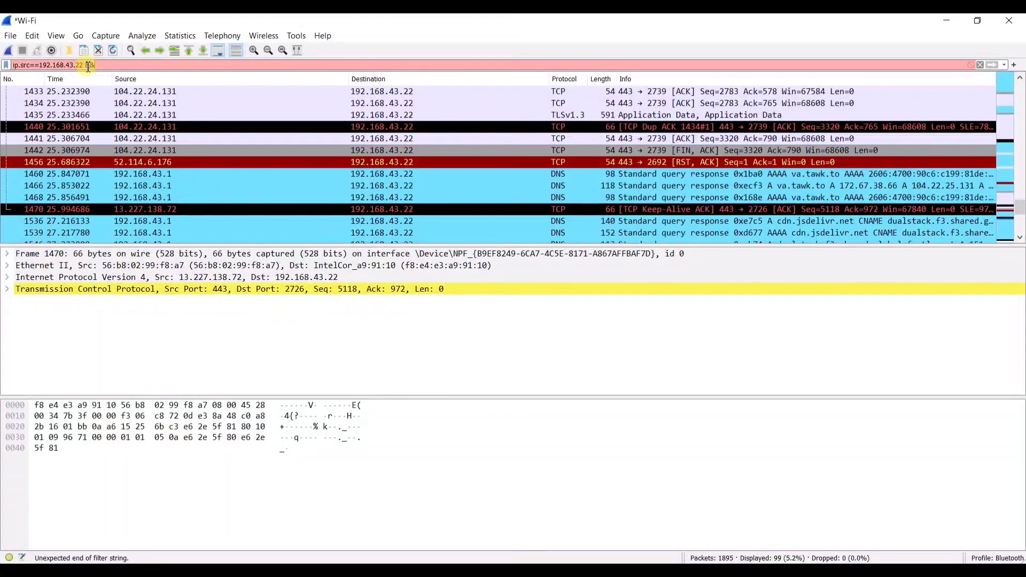
text(ip.ds)
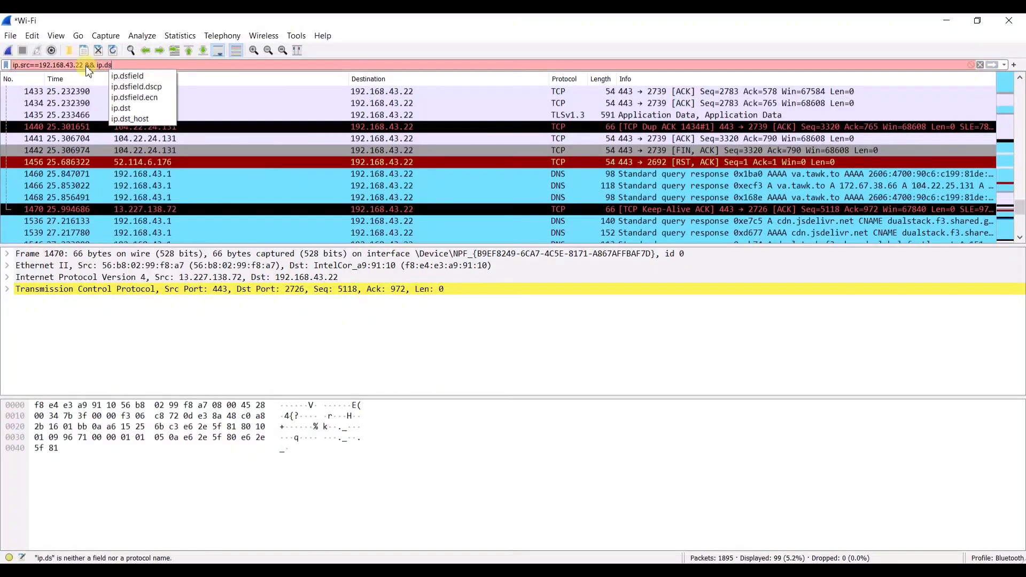
text(t==1)
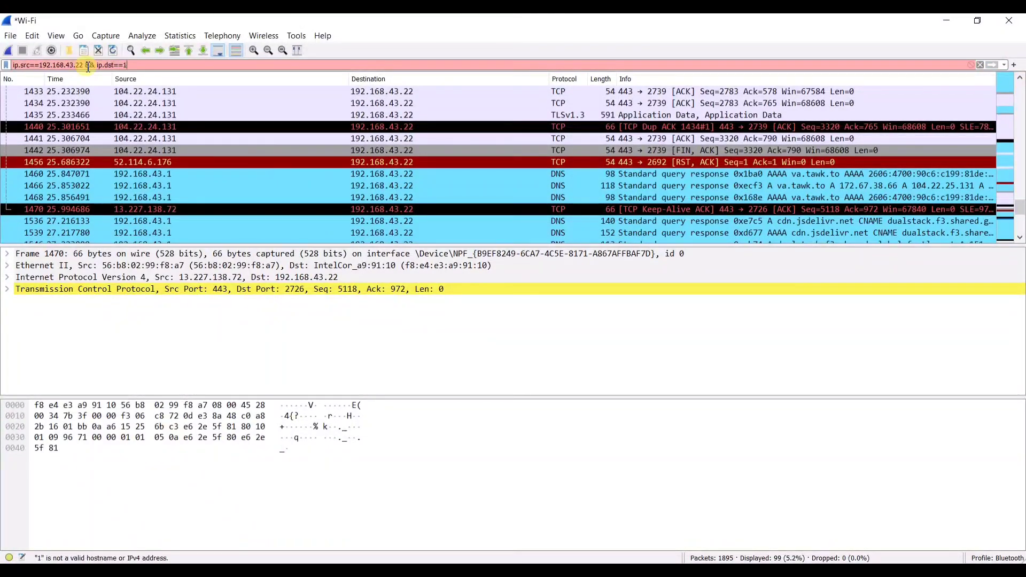
text(92.168.)
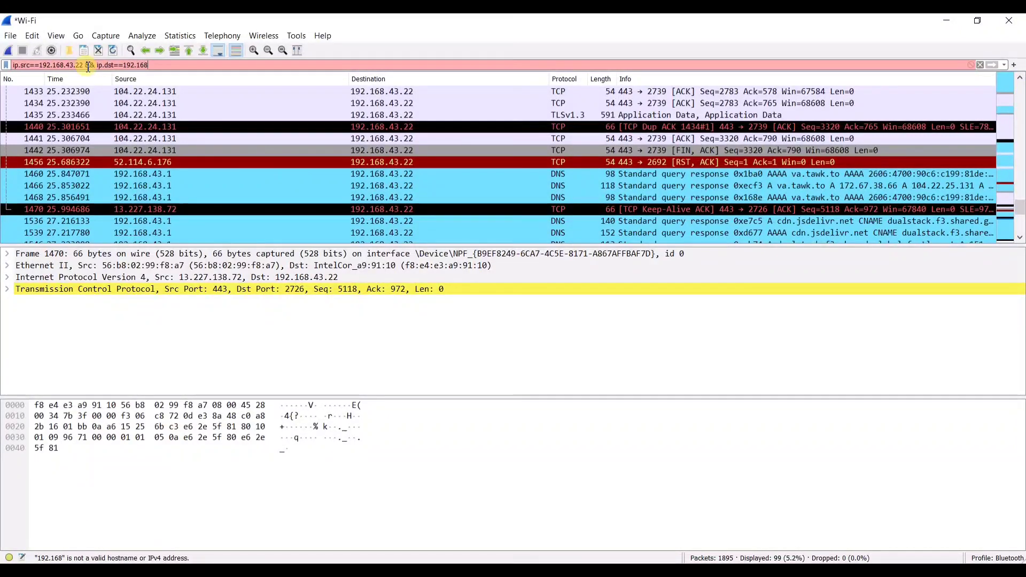
text(1.1)
key(BackSpace)
key(BackSpace)
key(BackSpace)
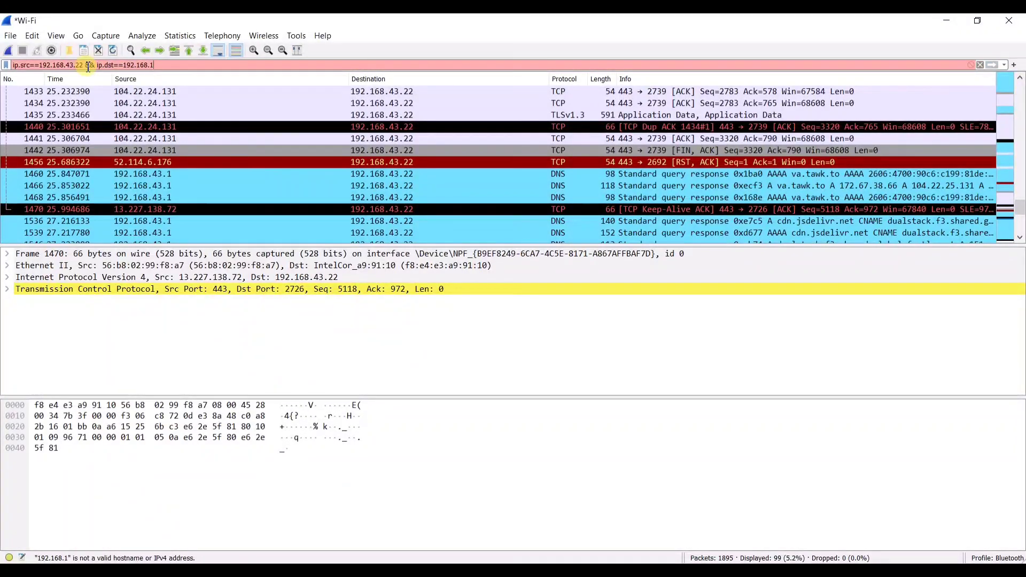
text(43.1)
key(Return)
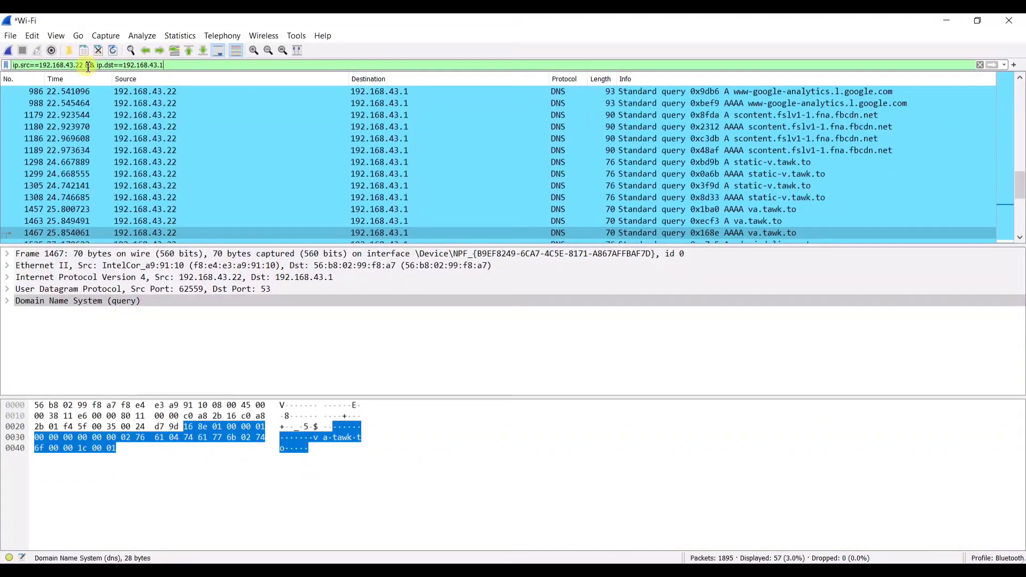
key(alt+Tab)
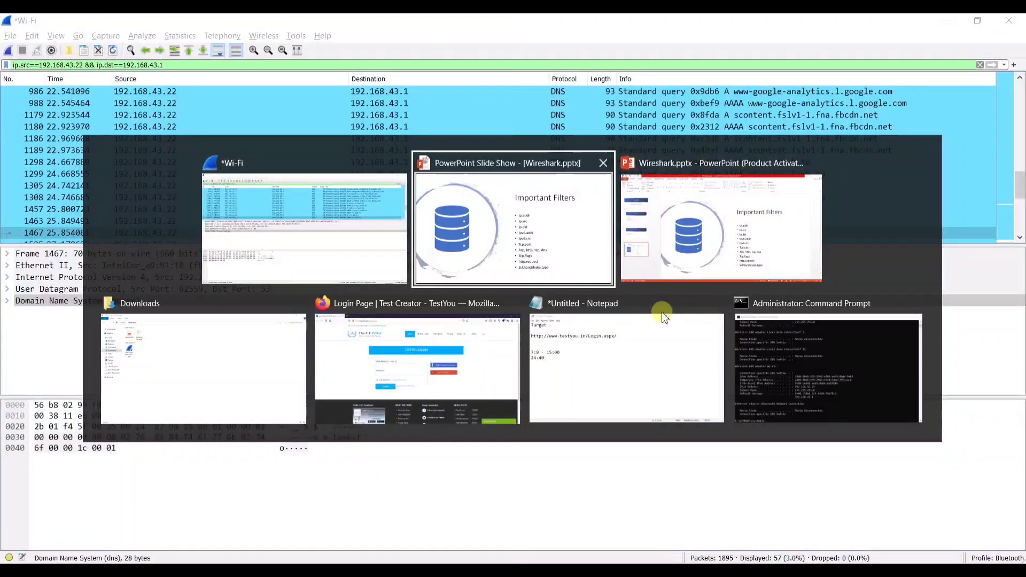
- Copy the Wi-Fi adapter's Temporary IPv6 Address from the ipconfig output in Command Prompt
click(796, 352)
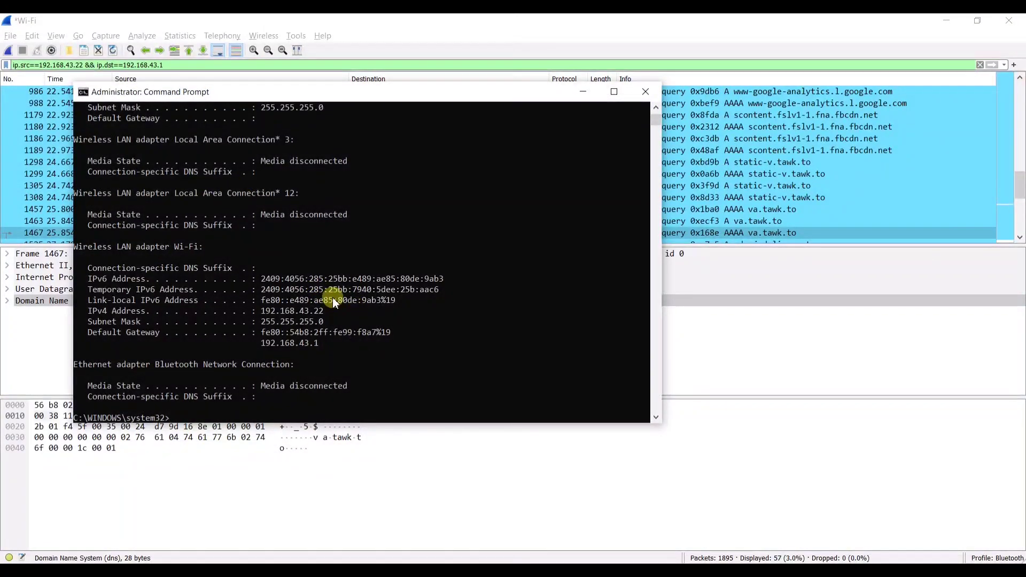
double_click(350, 287)
click(350, 287)
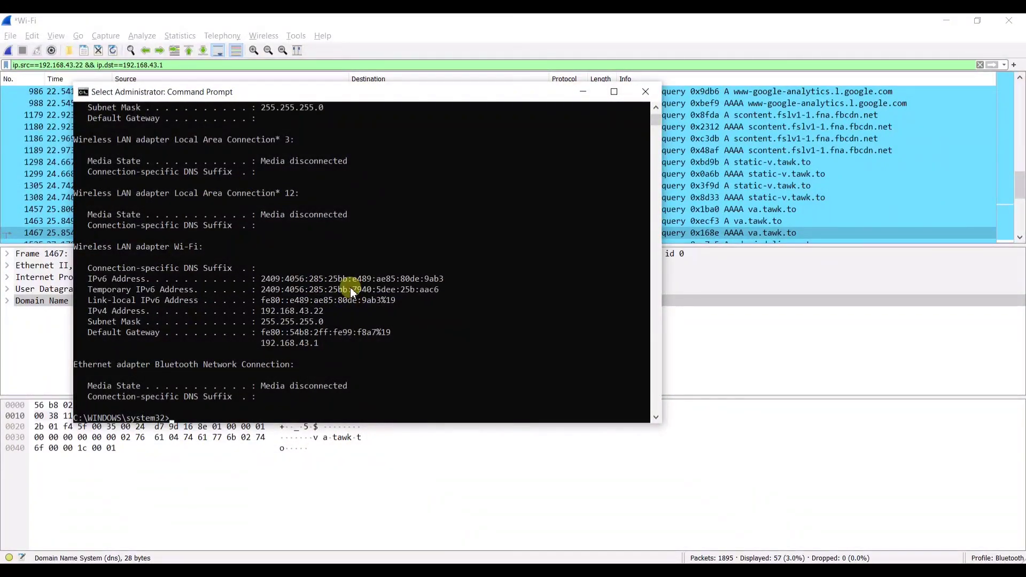
right_click(351, 288)
click(350, 287)
double_click(351, 287)
key(ctrl+c)
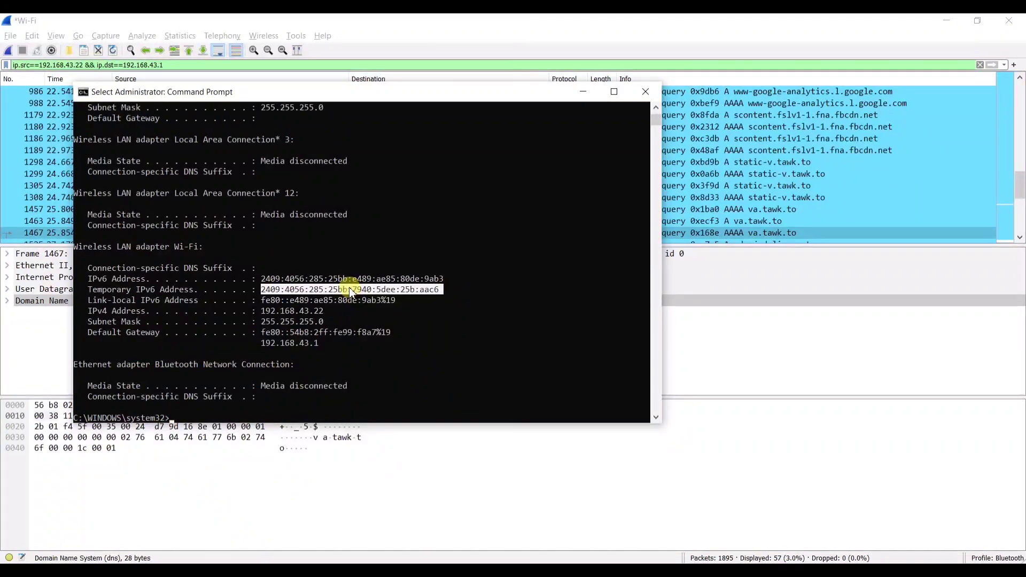
right_click(348, 287)
key(alt+Tab)
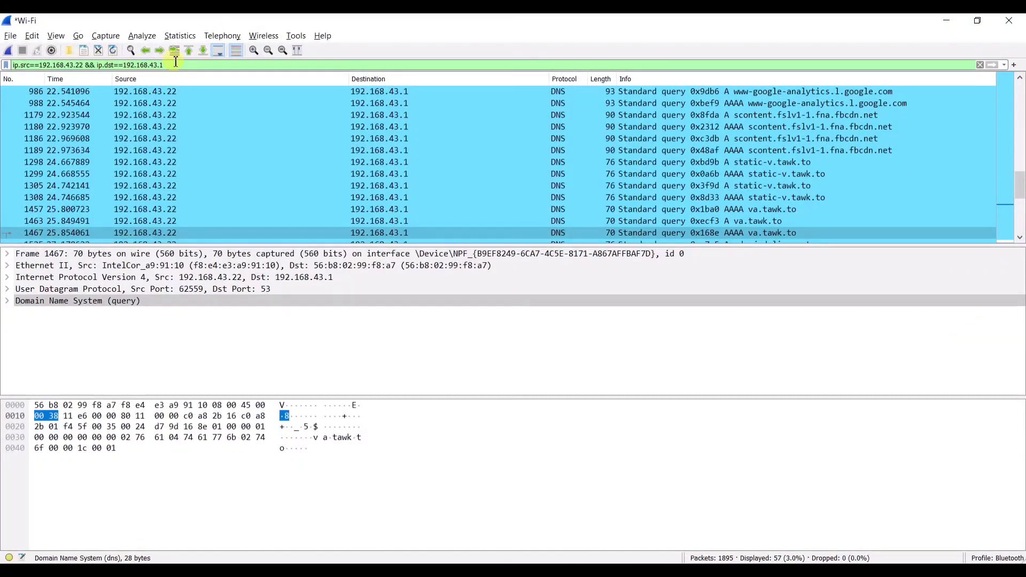
- Filter on ipv6.src== the copied IPv6 address, listing 568 of 1895 packets
drag(170, 64, 6, 63)
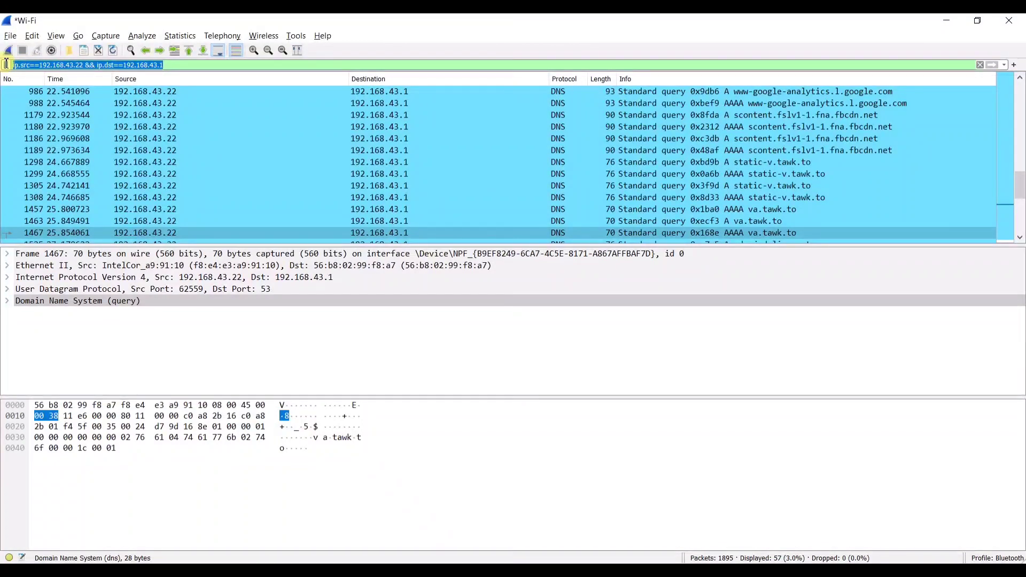
key(BackSpace)
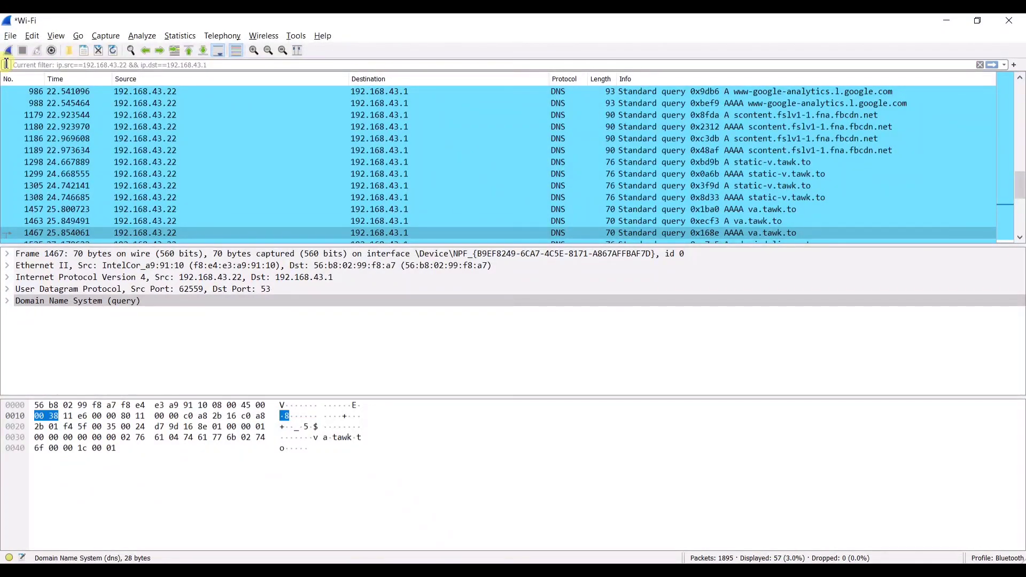
text(ipv)
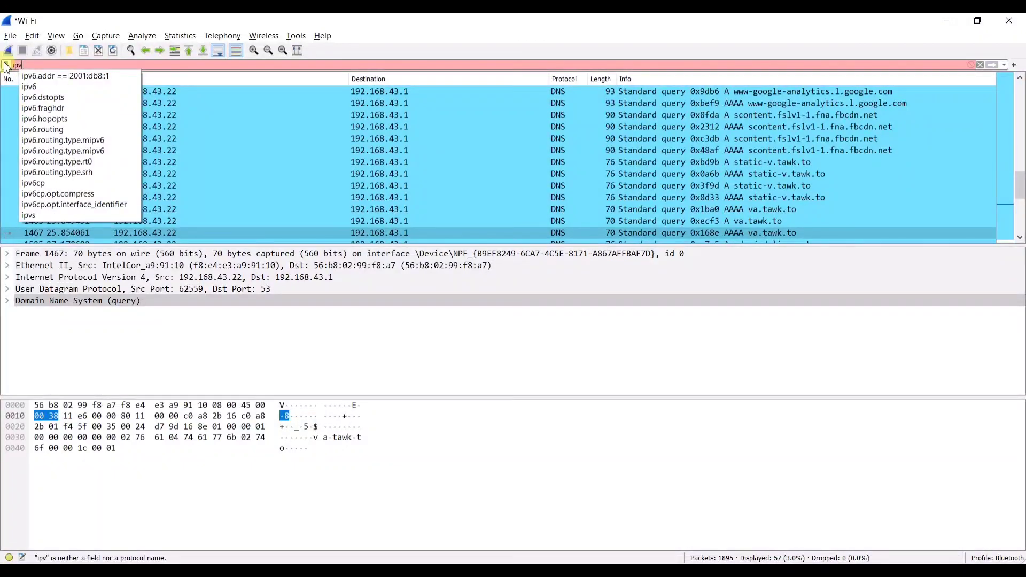
text(6)
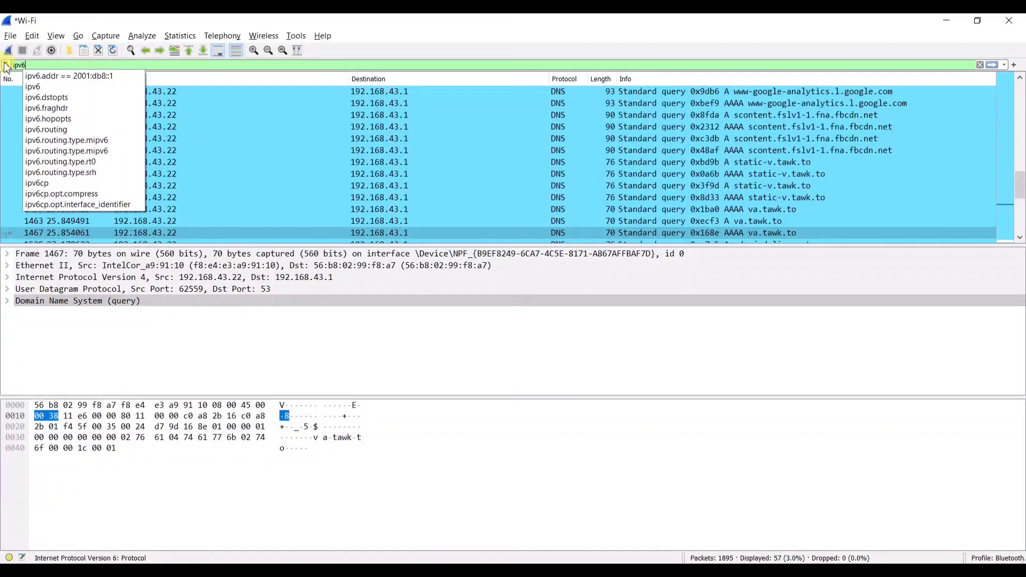
text(.)
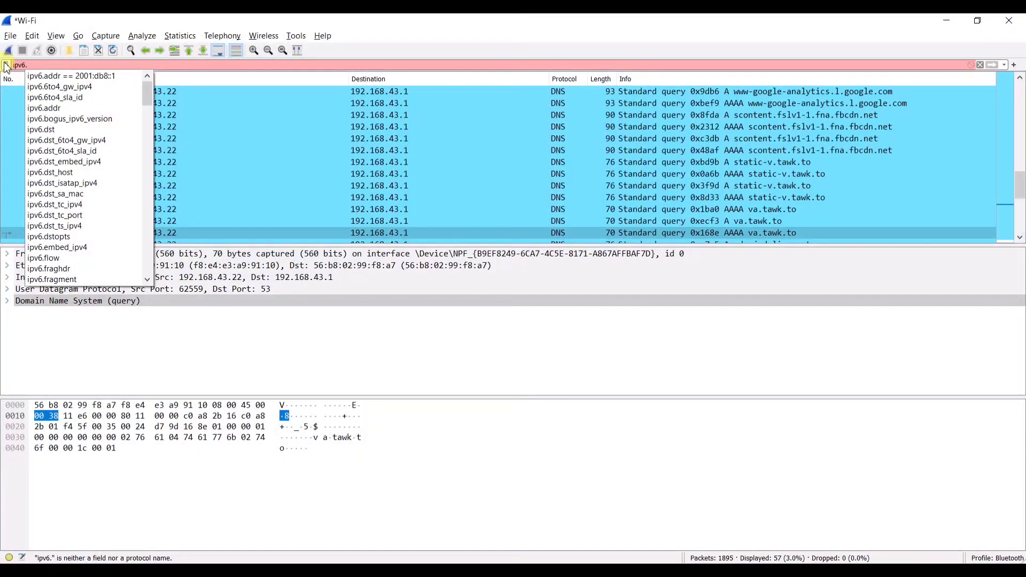
text(src)
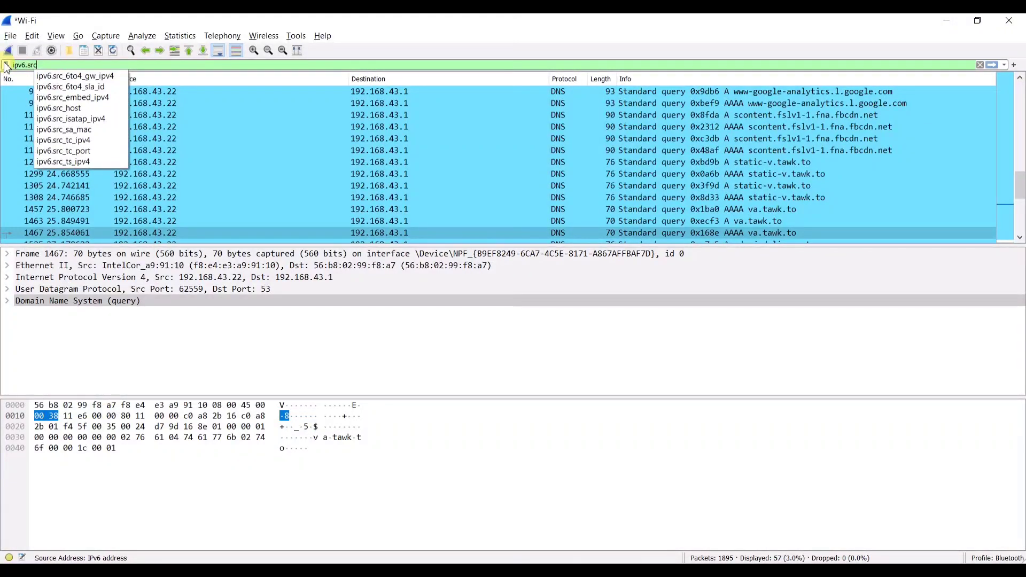
text(==)
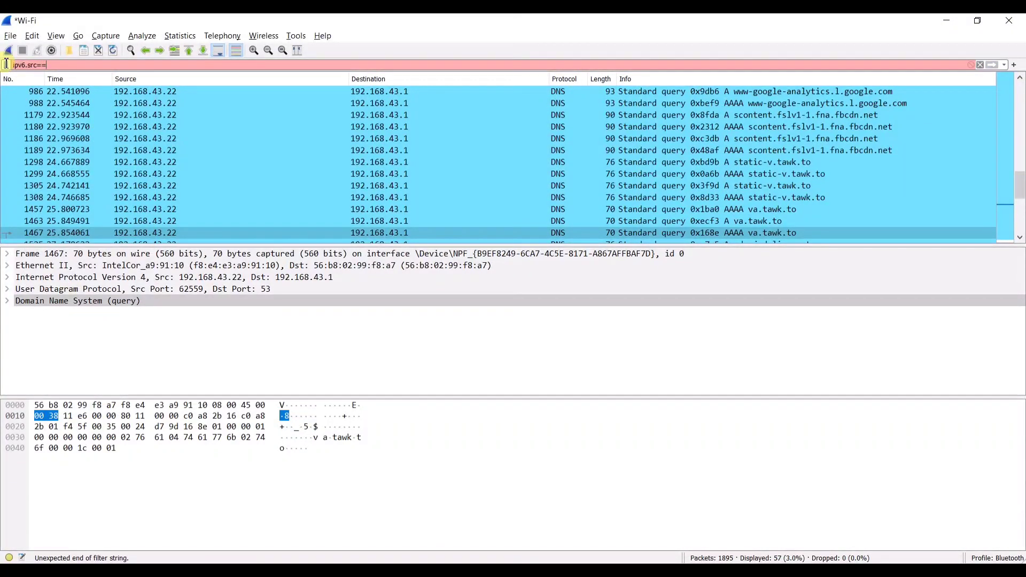
key(ctrl+v)
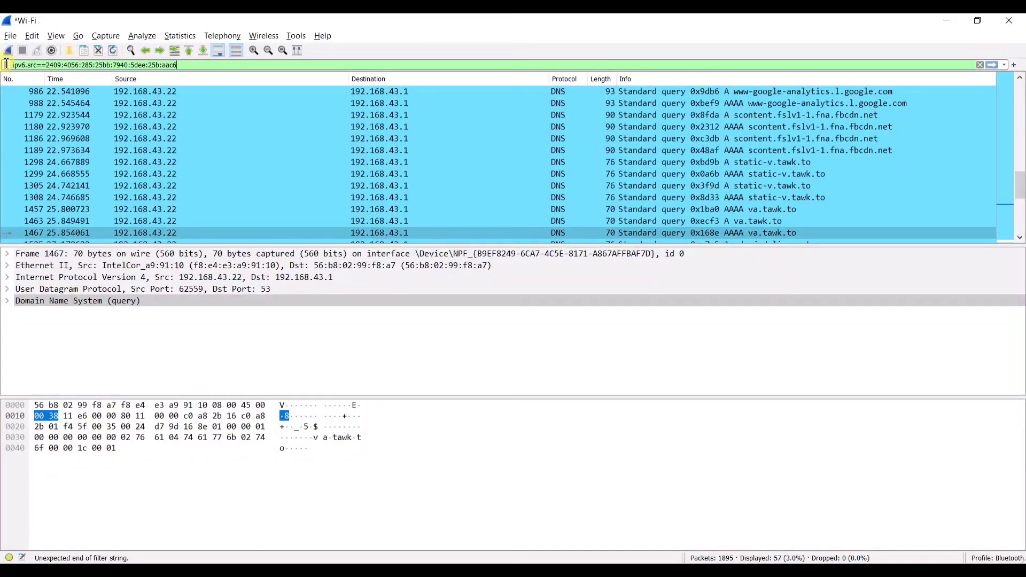
key(Return)
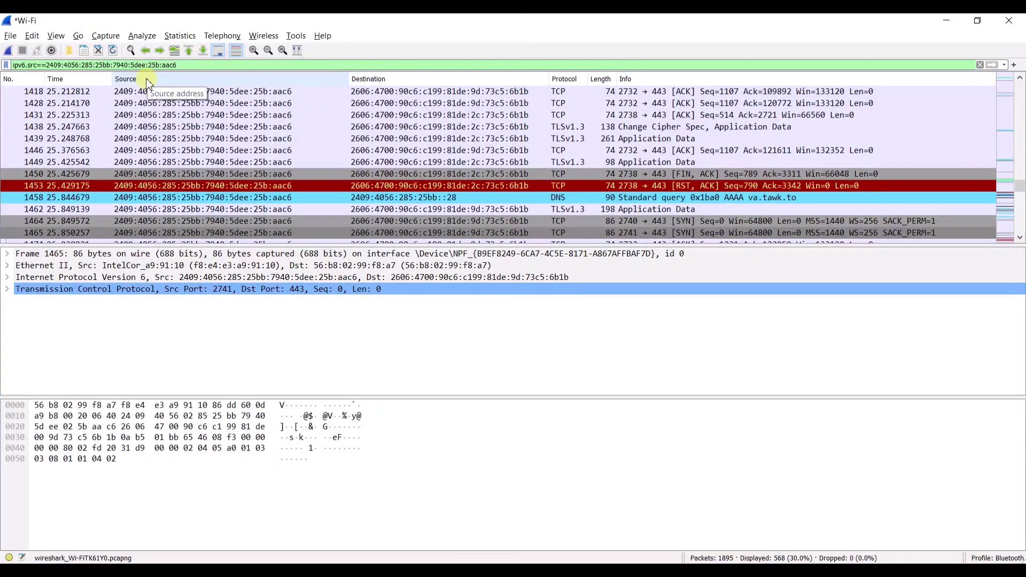
- Inspect packet 1428, then bring up the TestYou login page in Firefox
click(187, 104)
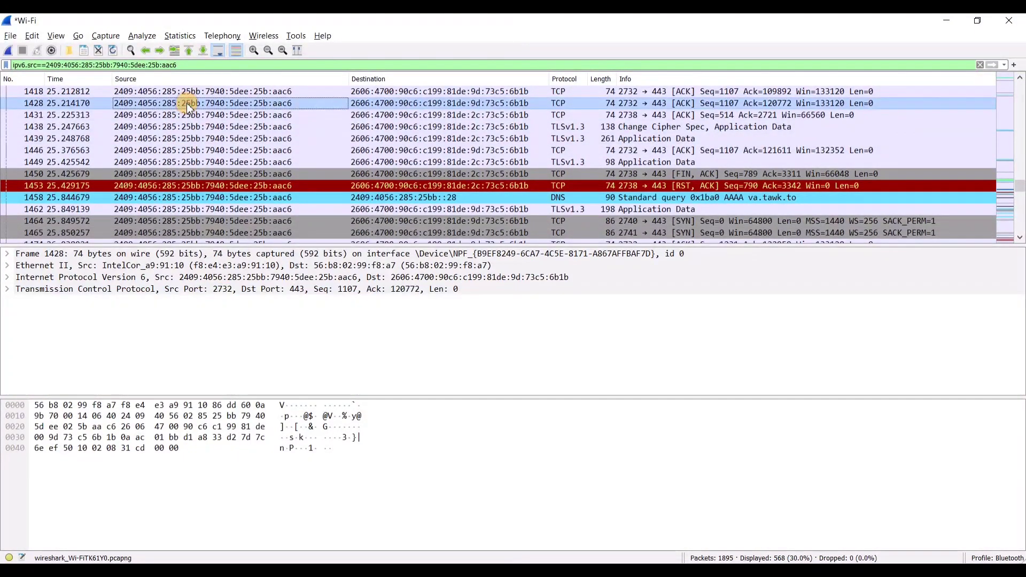
scroll(188, 107, up, 2)
scroll(190, 109, down, 5)
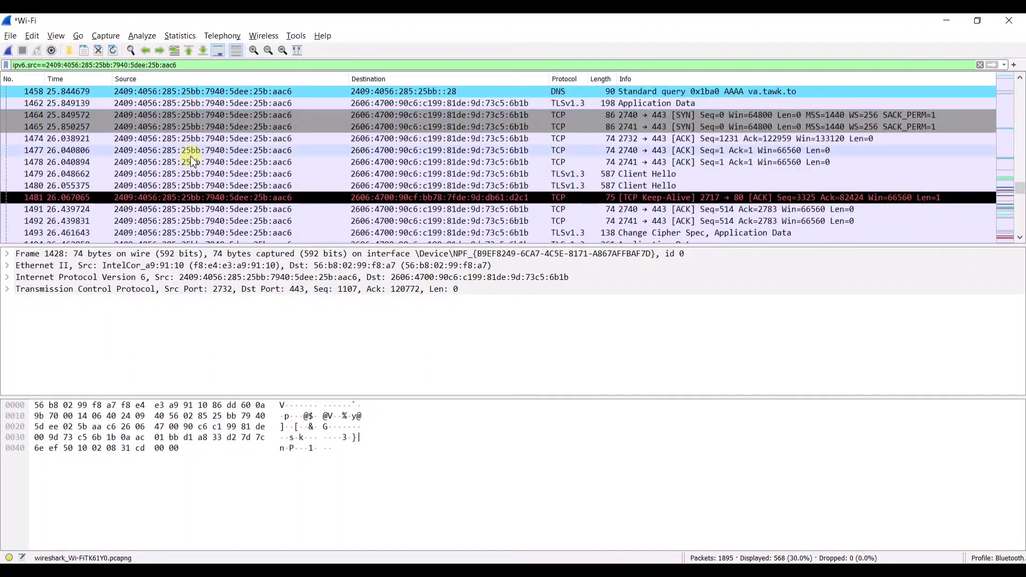
scroll(202, 150, down, 5)
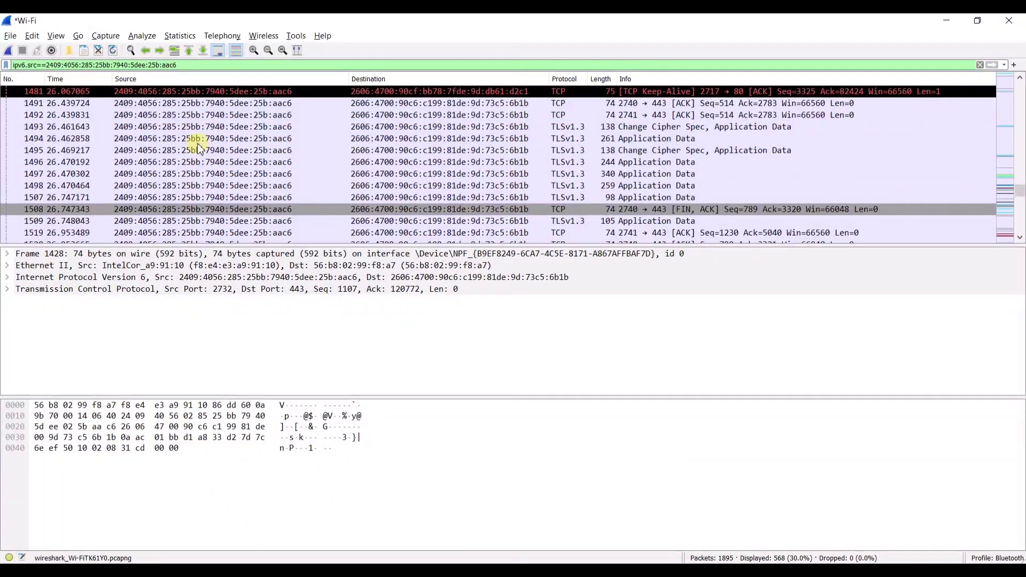
scroll(199, 162, down, 2)
scroll(217, 139, up, 10)
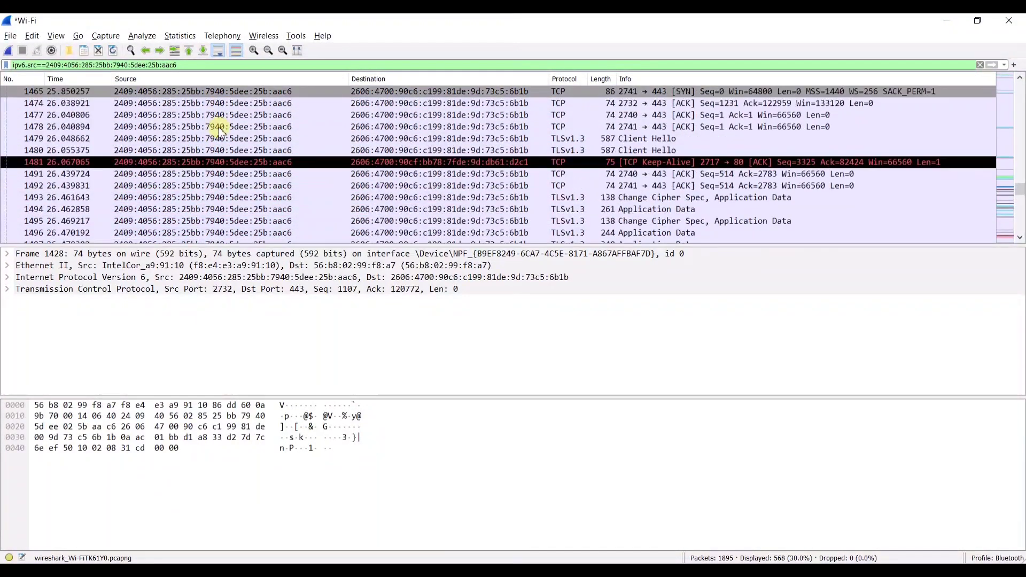
scroll(219, 130, up, 1)
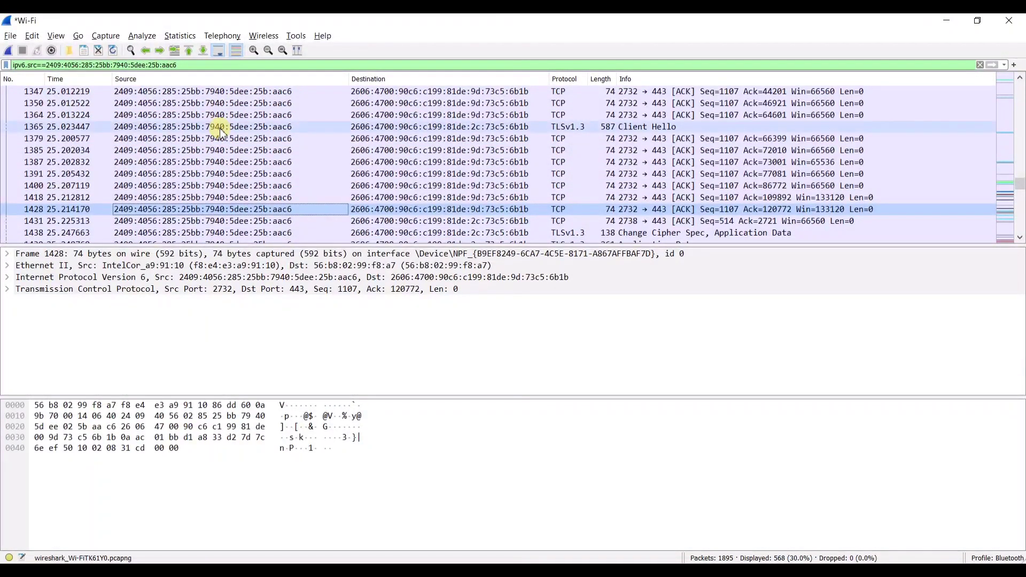
key(alt+Tab)
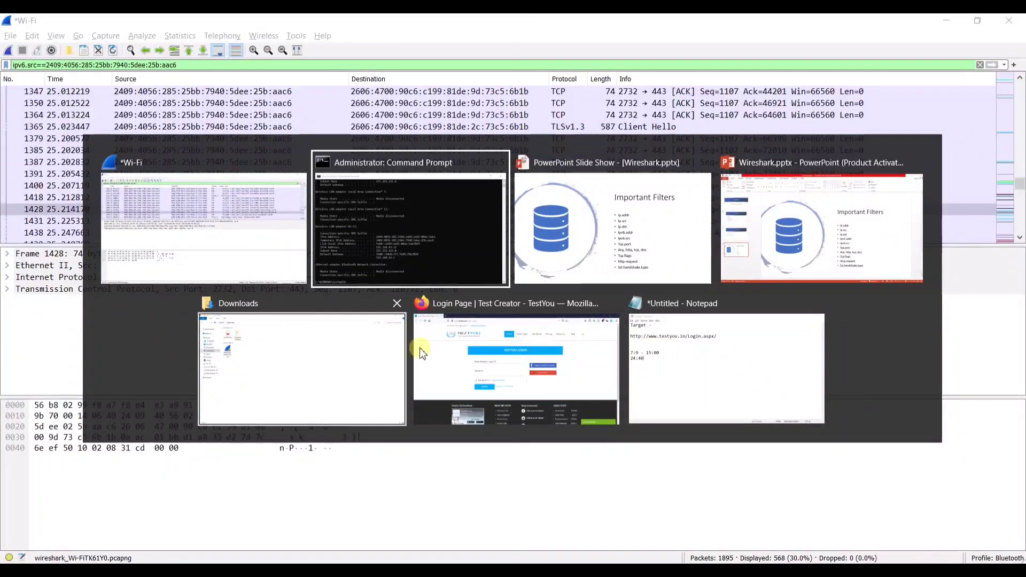
click(516, 368)
- Enter the demo login id and password on the TestYou login form
click(349, 266)
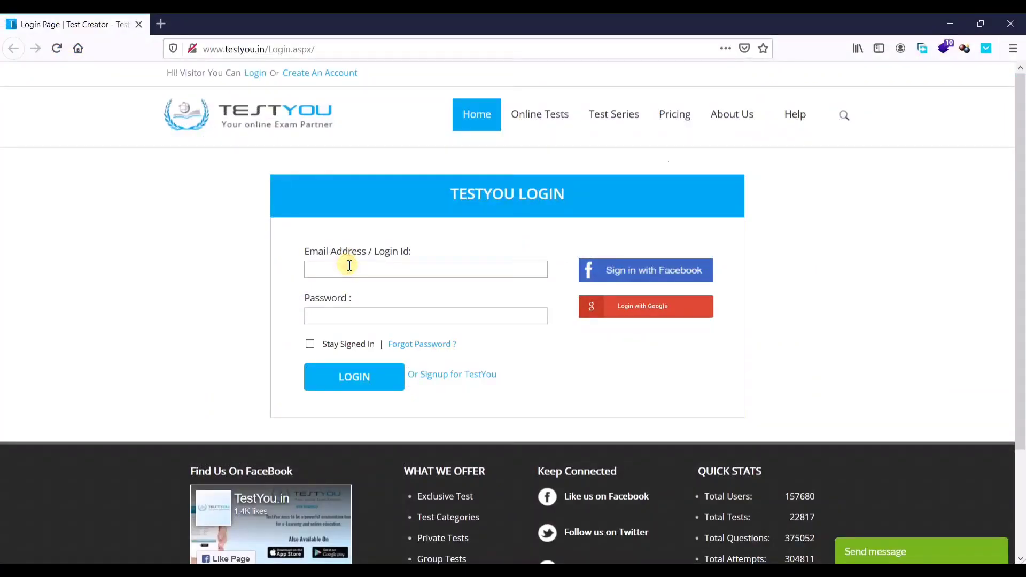
text(admin)
key(Tab)
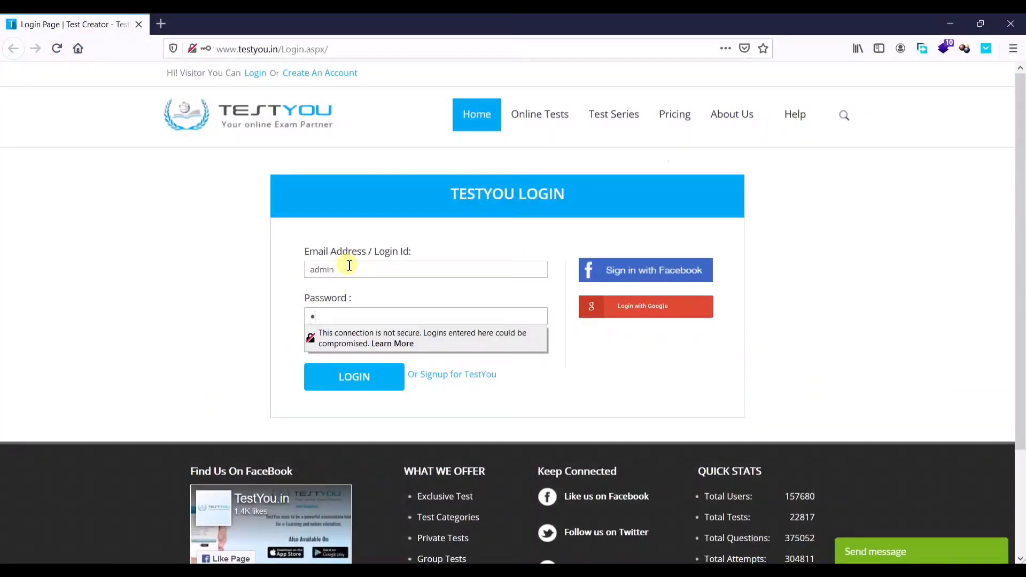
text(admin)
key(Return)
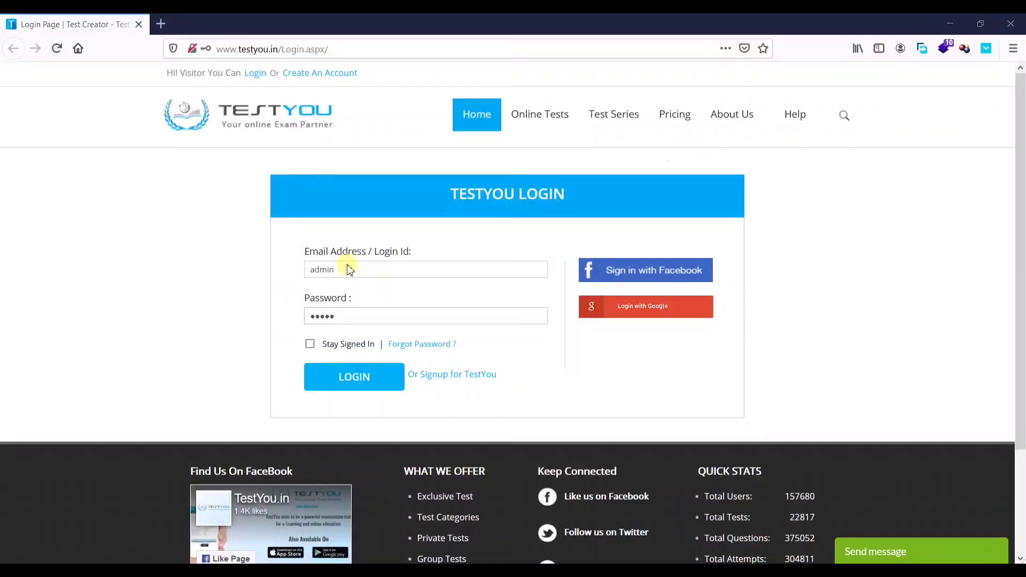
- Start a fresh Wireshark capture without saving, then submit the login and decline saving it
key(alt+Tab)
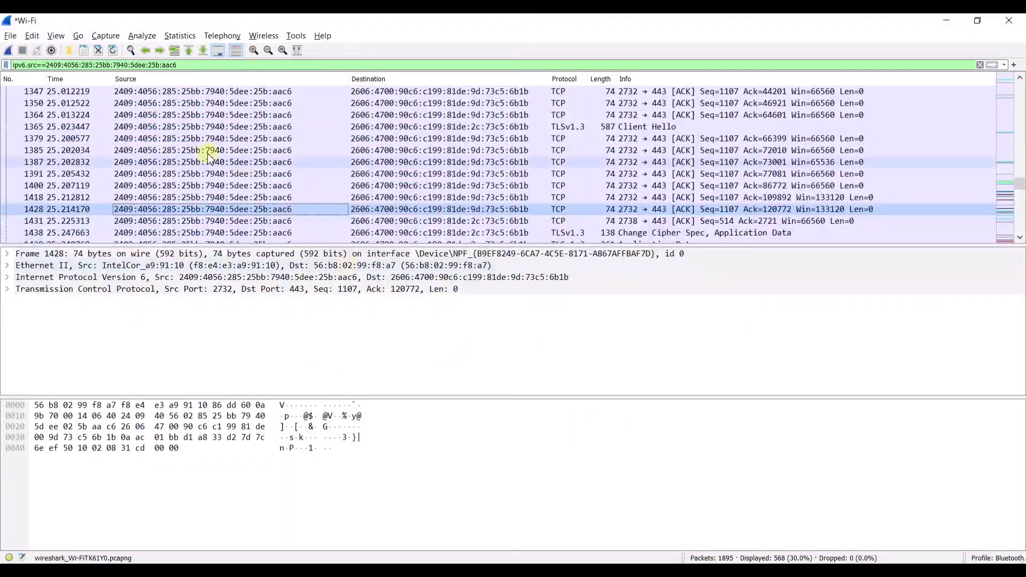
click(8, 50)
click(524, 320)
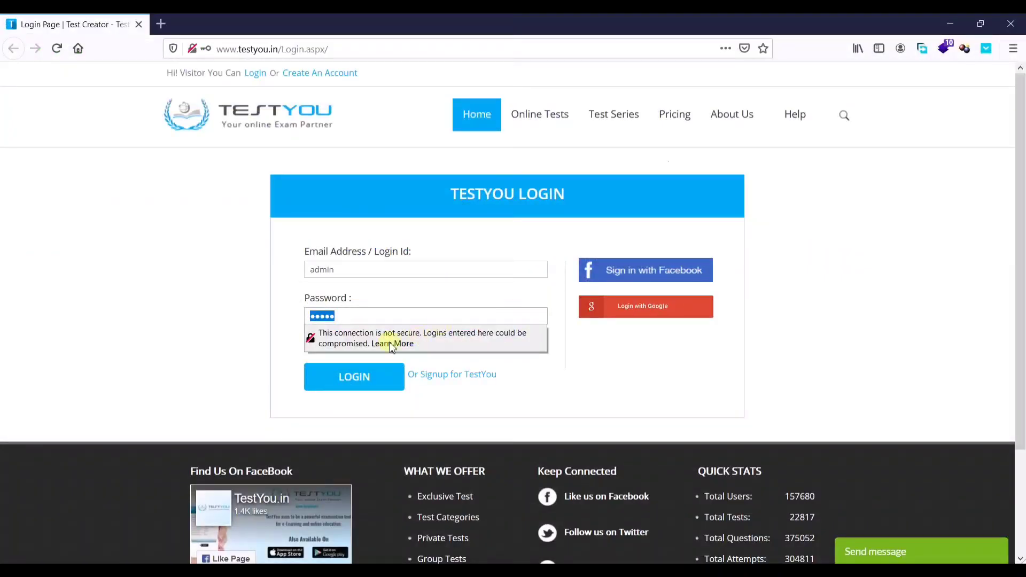
click(373, 377)
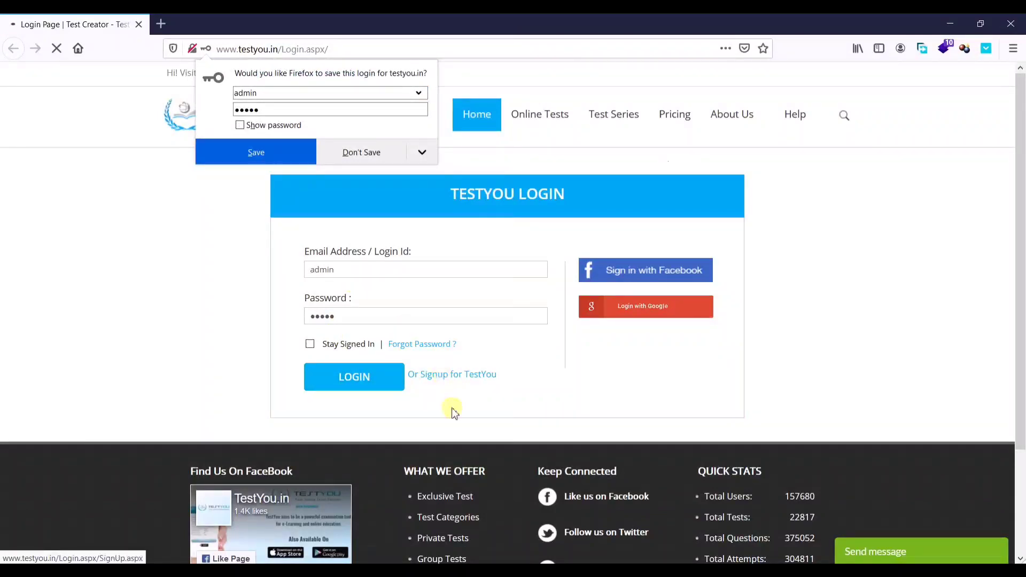
click(337, 153)
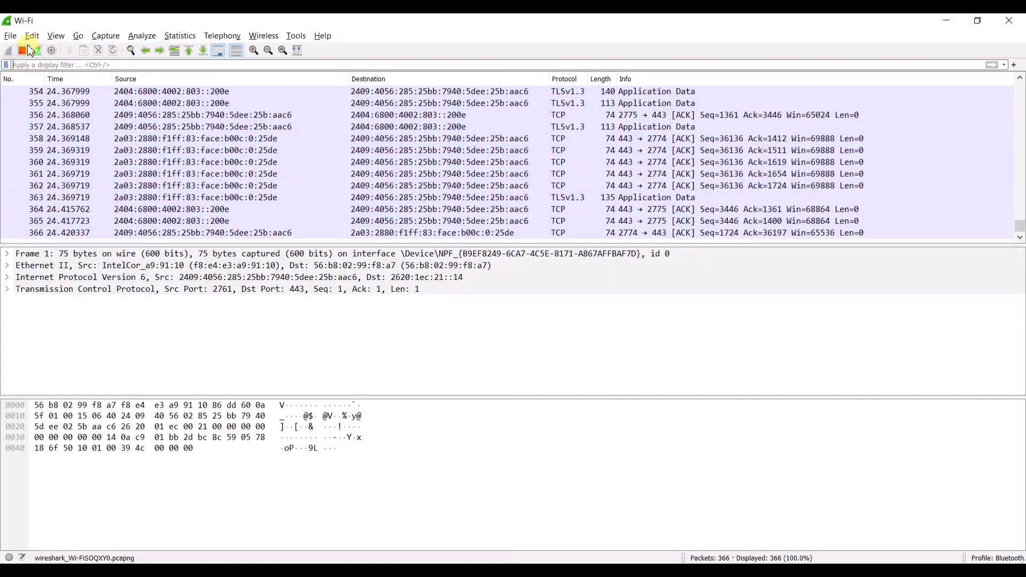
- Stop the capture at 366 packets and apply a tcp filter listing 303
click(27, 46)
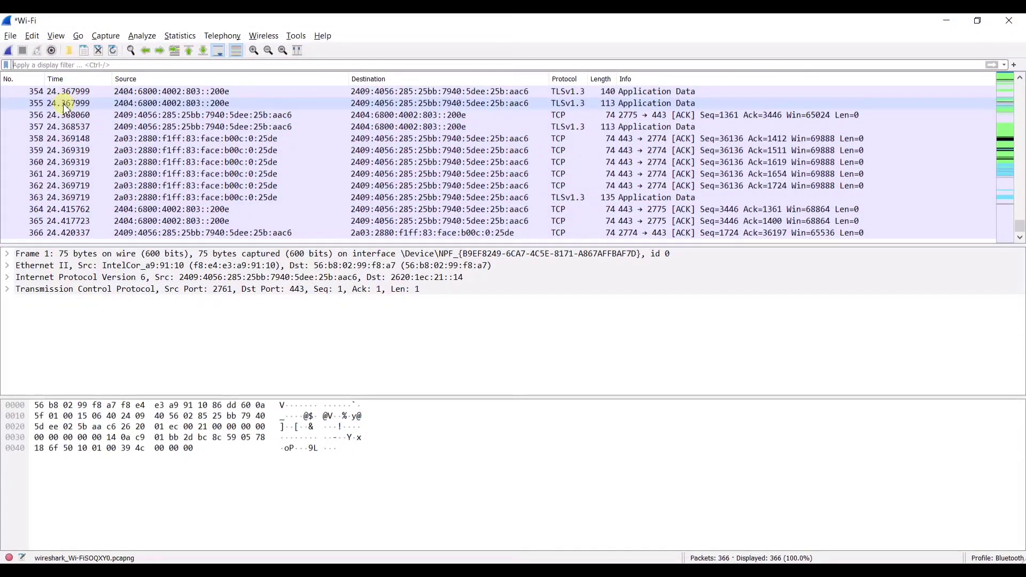
scroll(177, 107, up, 2)
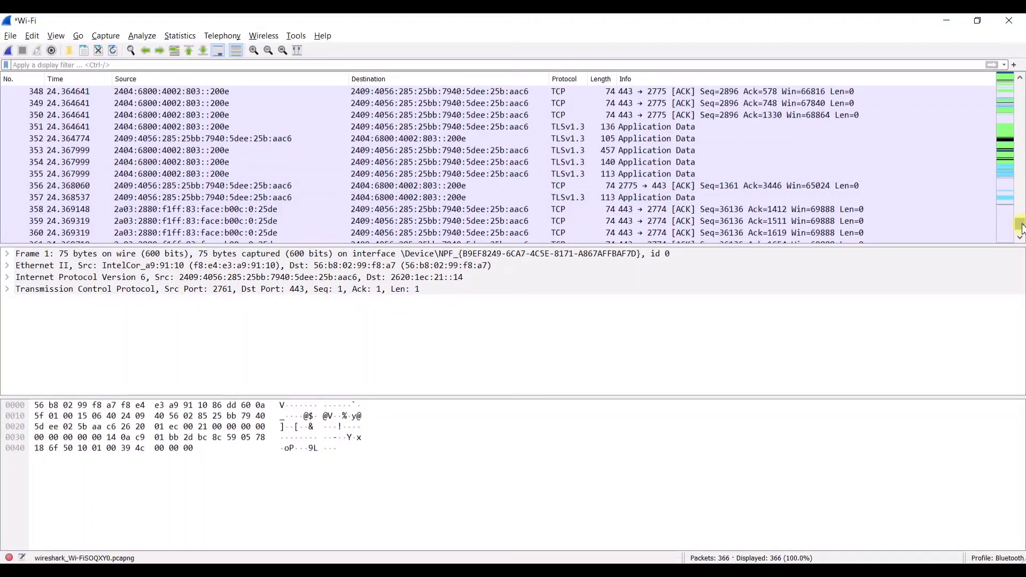
drag(1021, 228, 1021, 89)
click(296, 65)
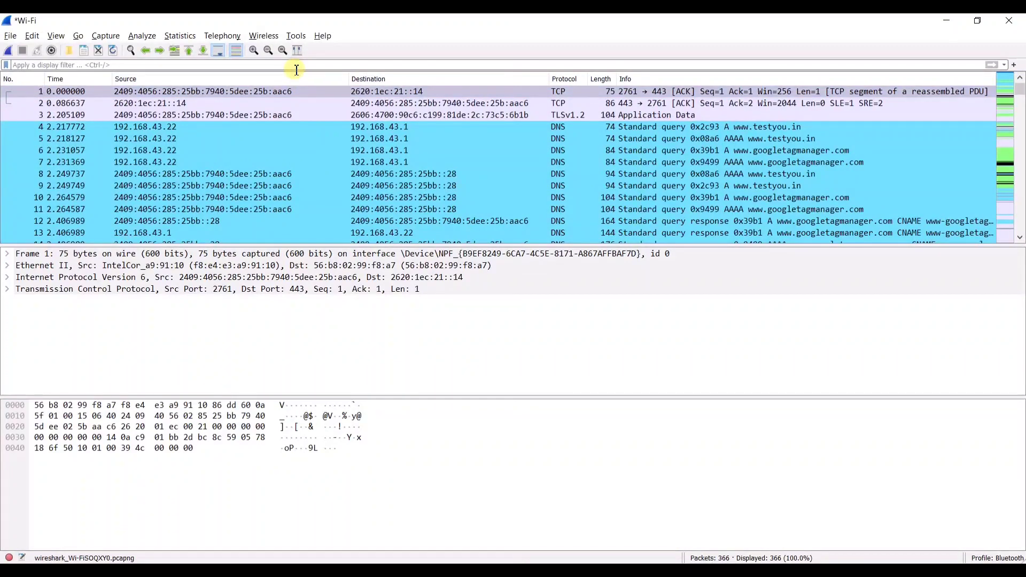
text(tcp)
key(Return)
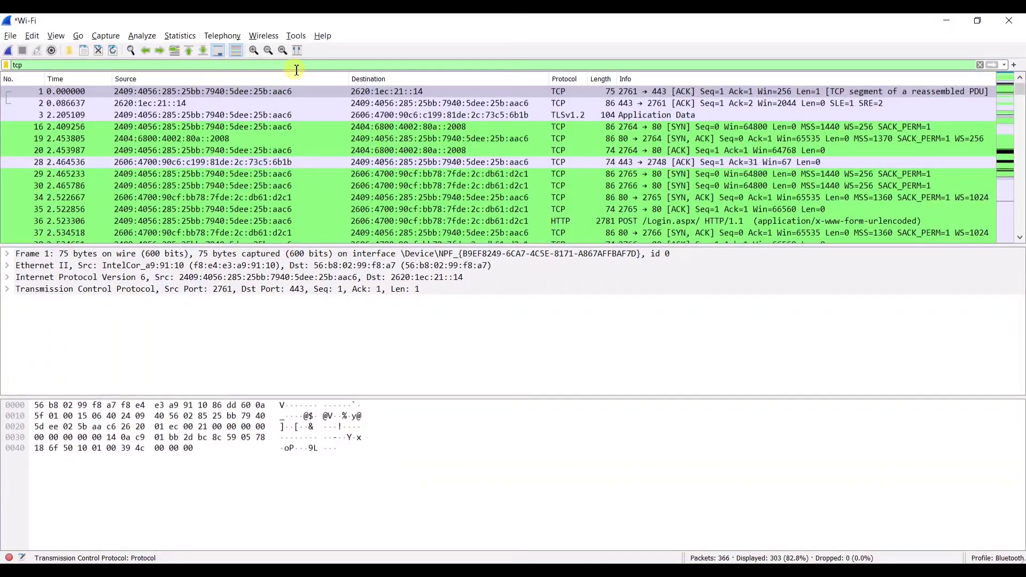
- Inspect handshake packets 16, 19, 20 and the login POST packet 36
click(602, 127)
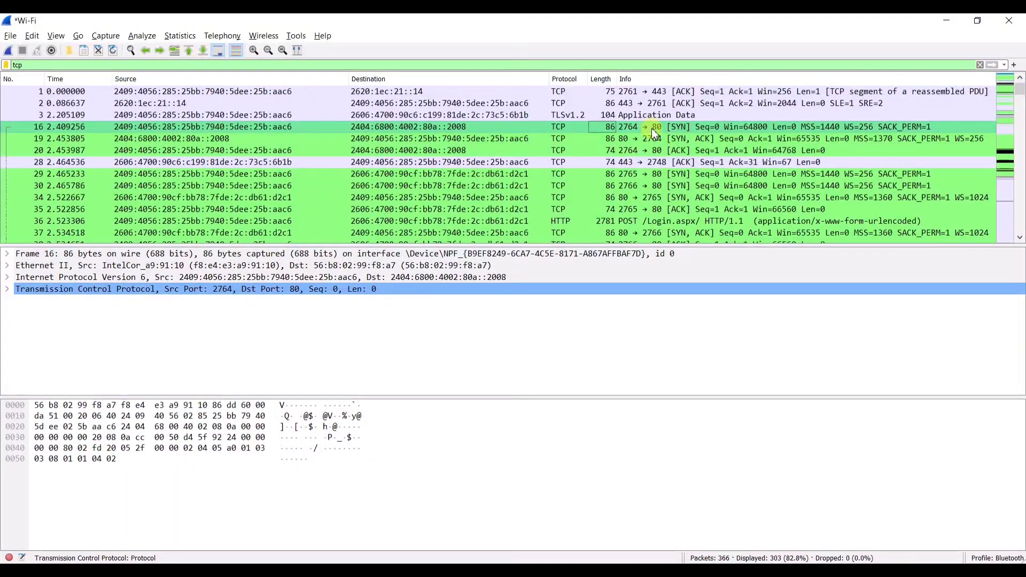
click(663, 139)
click(649, 151)
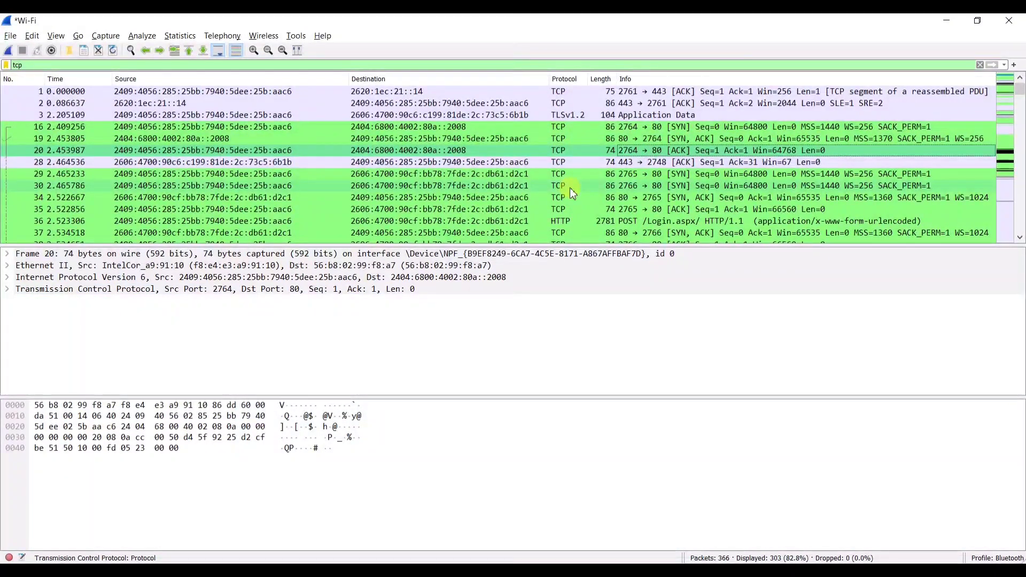
scroll(547, 147, down, 1)
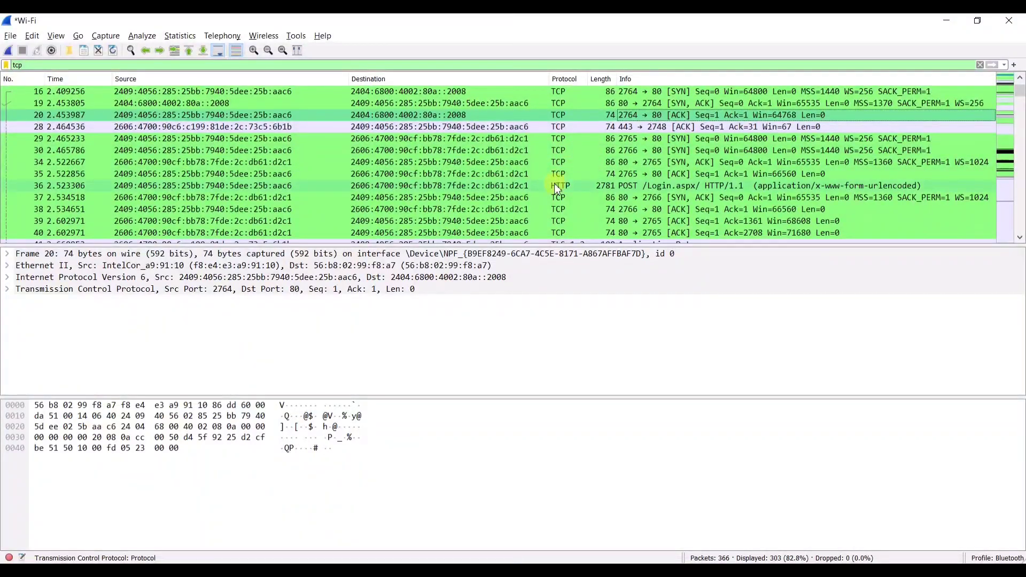
click(576, 186)
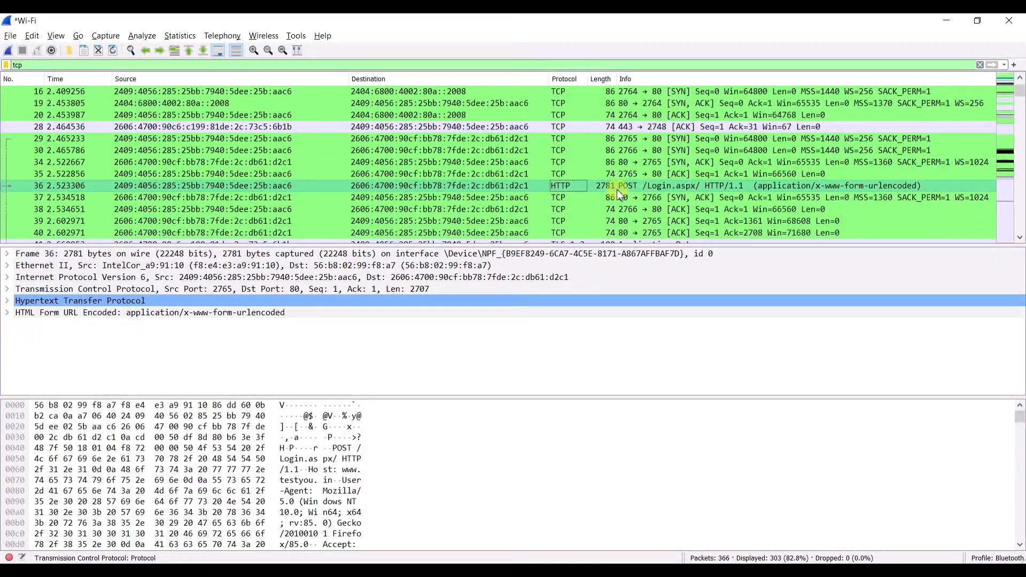
- Replace the tcp filter with http, listing 15 of 366 packets
click(91, 65)
key(BackSpace)
key(BackSpace)
key(BackSpace)
text(htt)
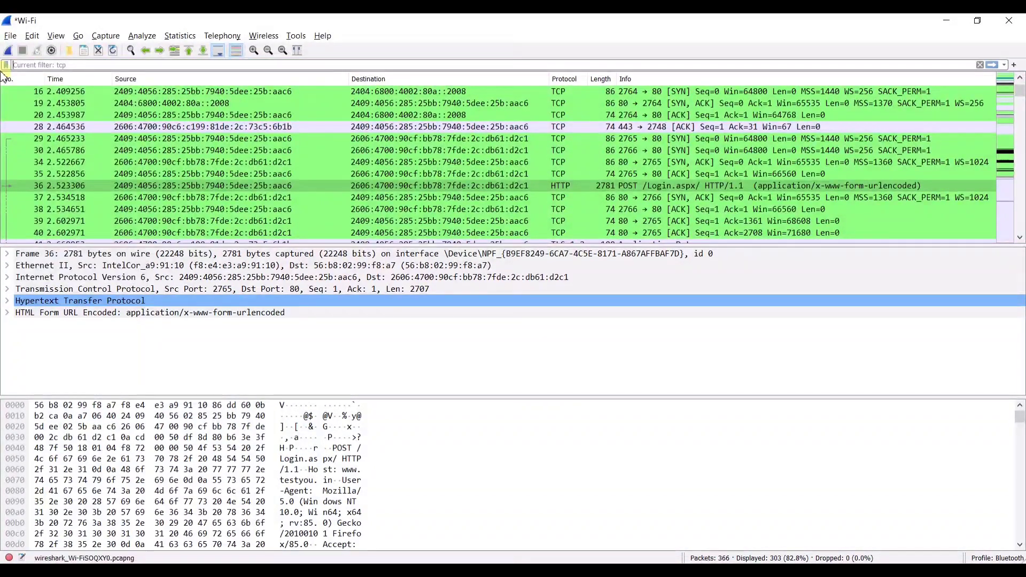
text(p)
key(Return)
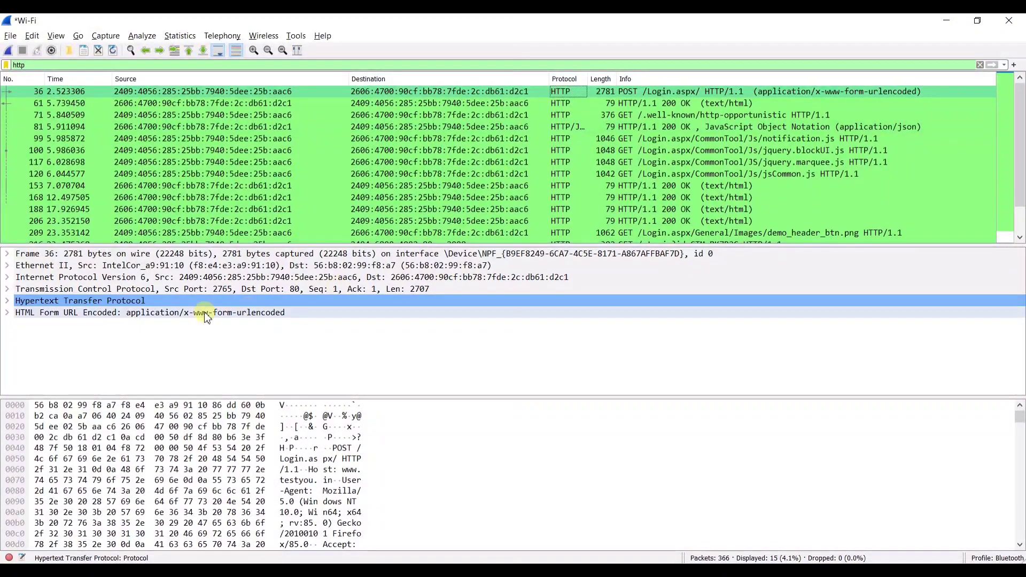
- Expand packet 36's HTTP details, inspecting the POST /Login.aspx/ line and Host header
click(498, 94)
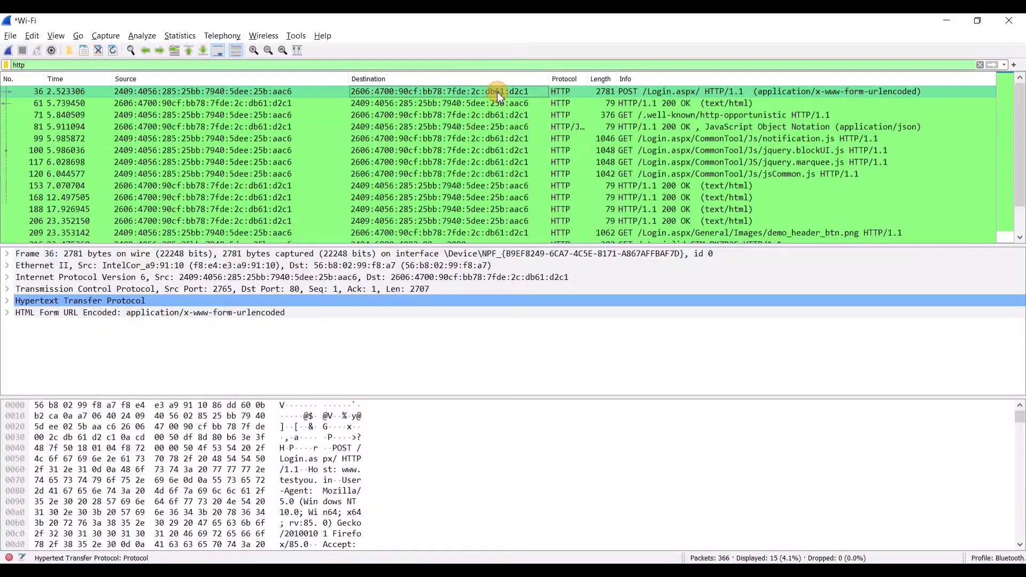
click(9, 302)
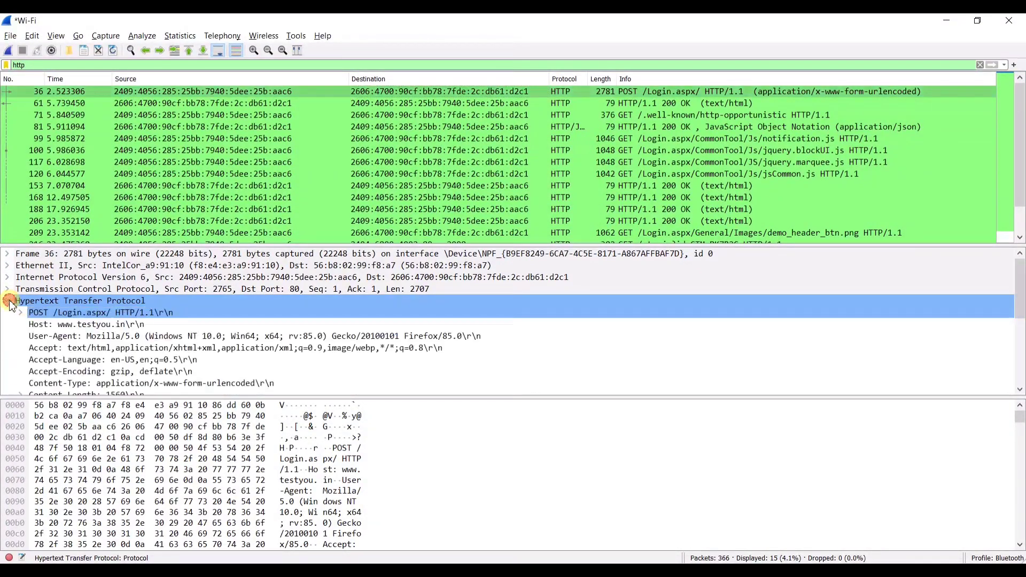
click(126, 315)
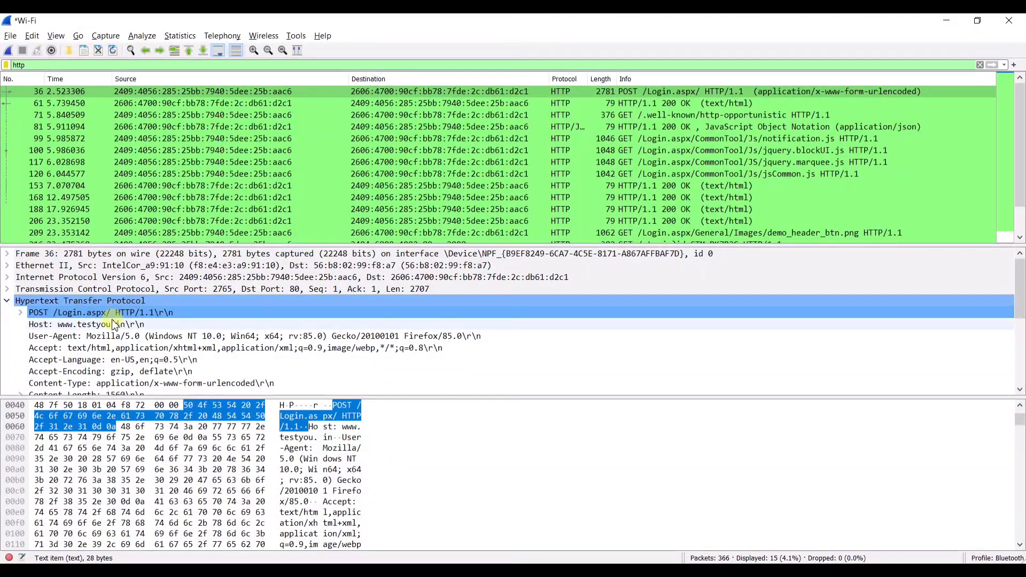
click(78, 290)
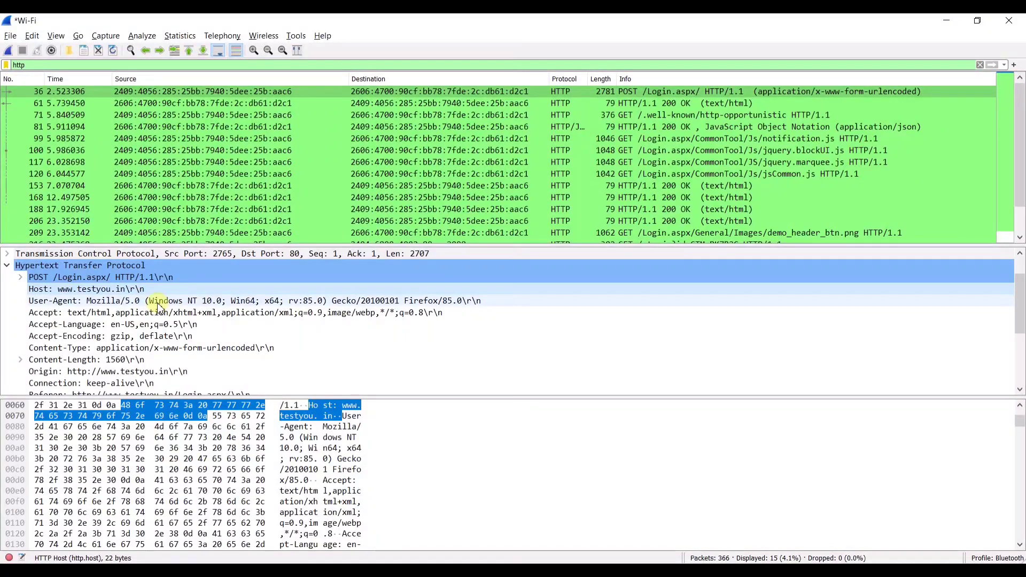
- Expand Content-Length 1560 and split the Cookie header into individual pairs
scroll(135, 302, down, 1)
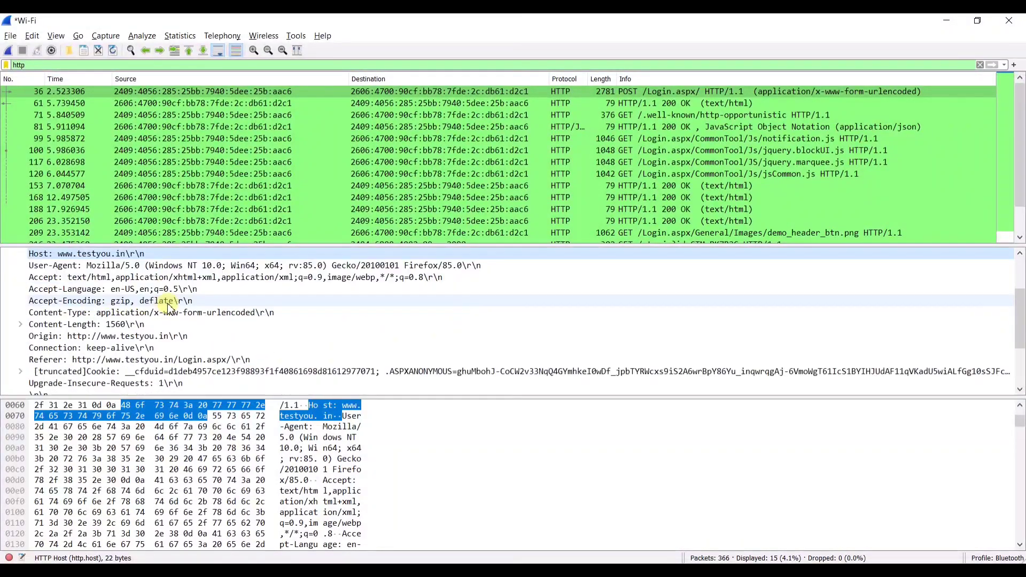
scroll(168, 309, down, 1)
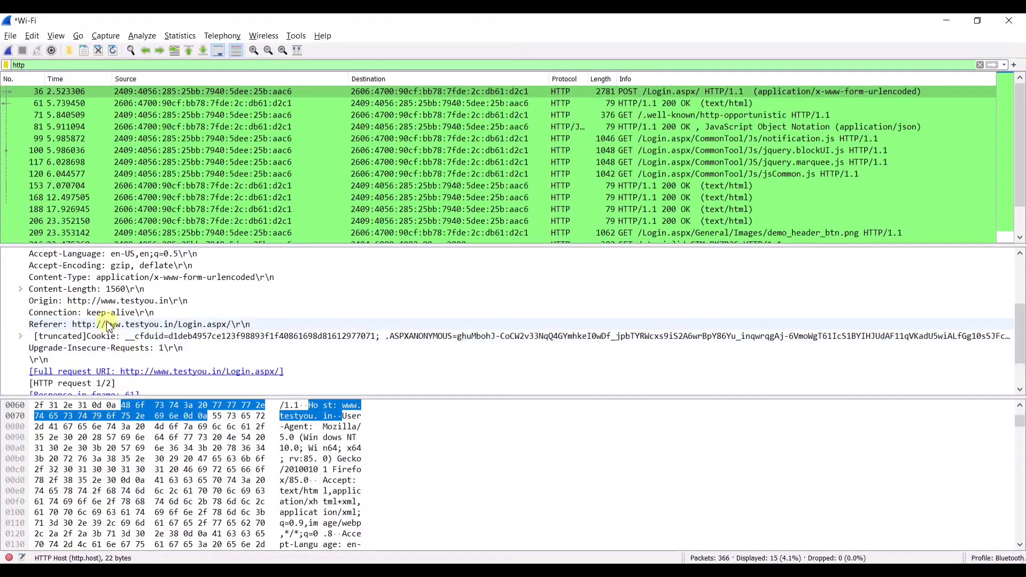
click(21, 289)
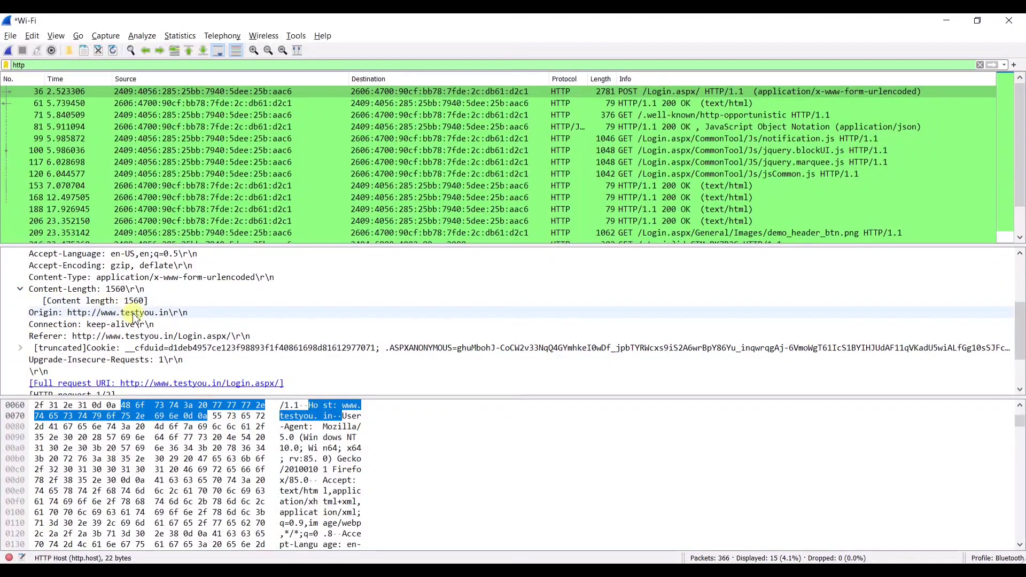
scroll(56, 316, down, 1)
click(21, 313)
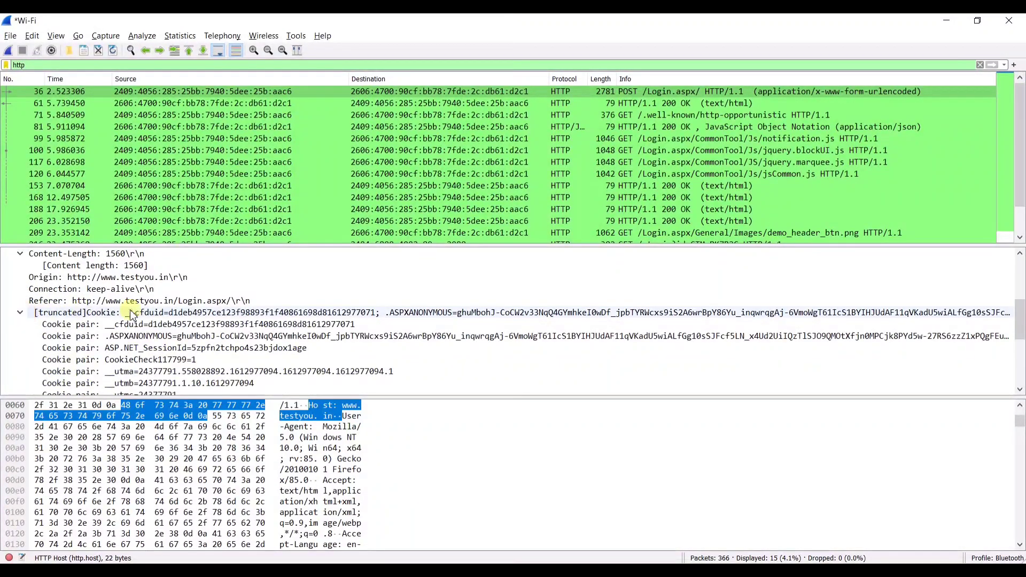
scroll(171, 326, down, 1)
scroll(202, 332, down, 1)
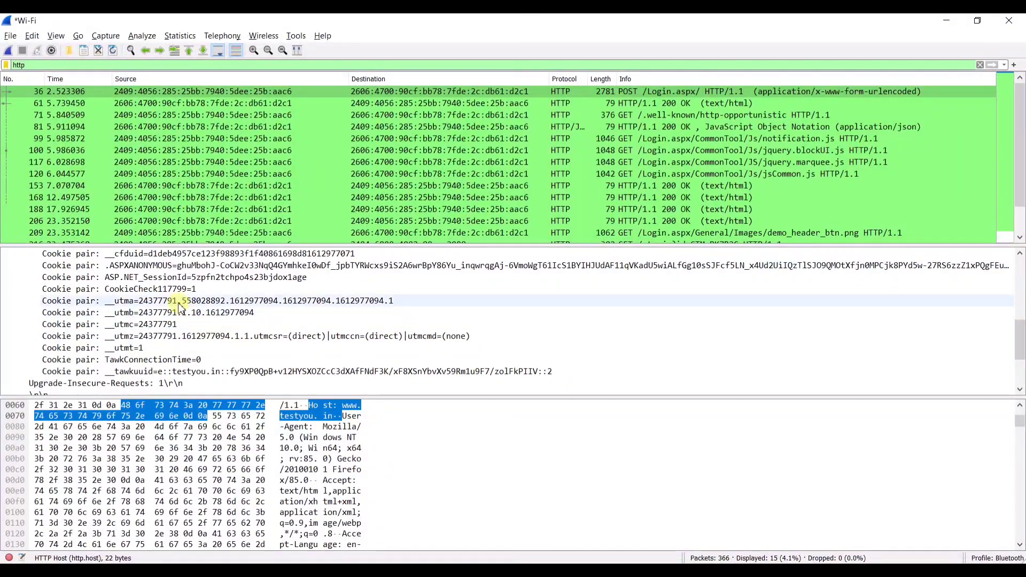
scroll(161, 318, down, 2)
scroll(152, 321, down, 1)
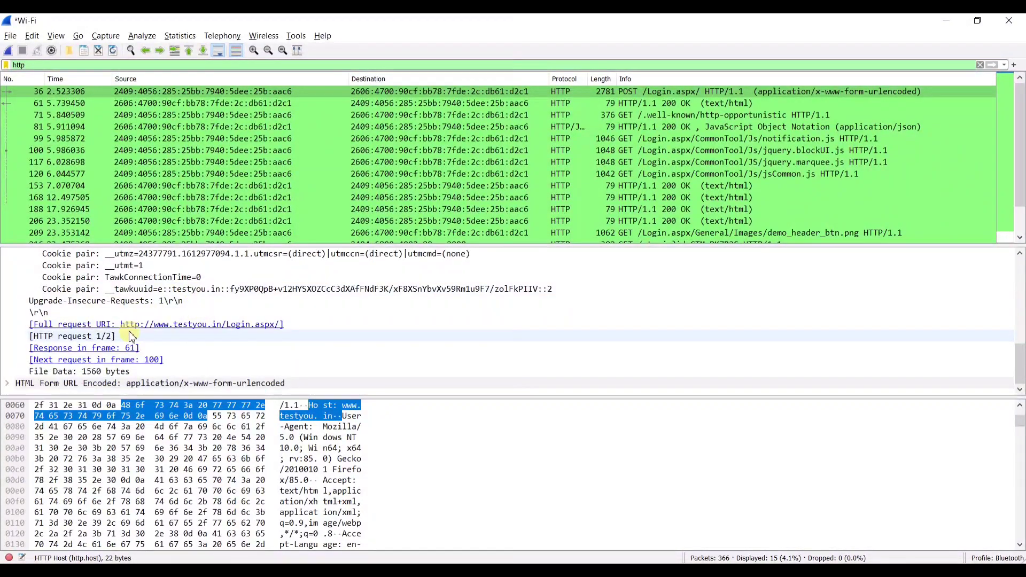
scroll(91, 323, up, 4)
scroll(91, 323, up, 5)
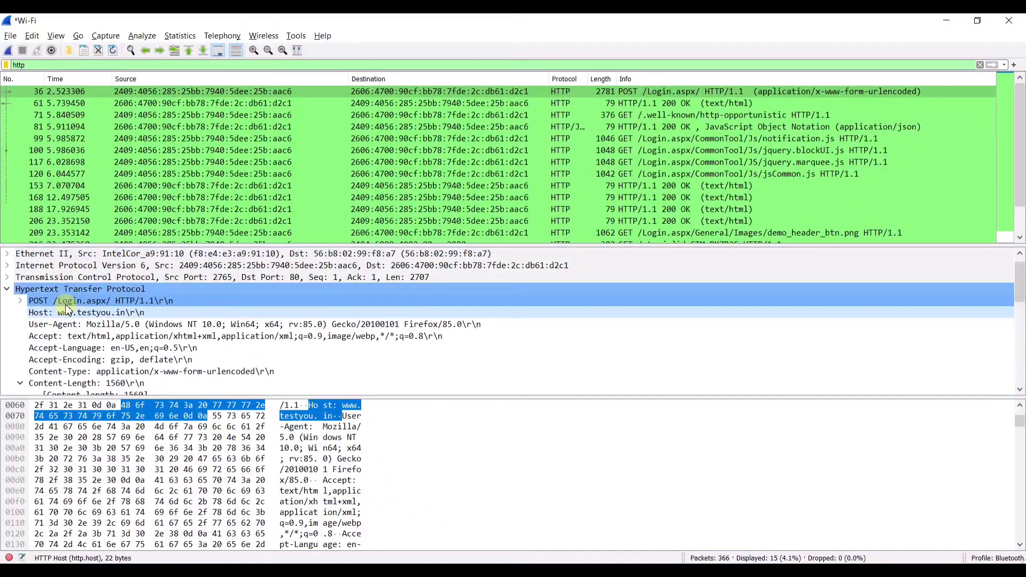
click(9, 298)
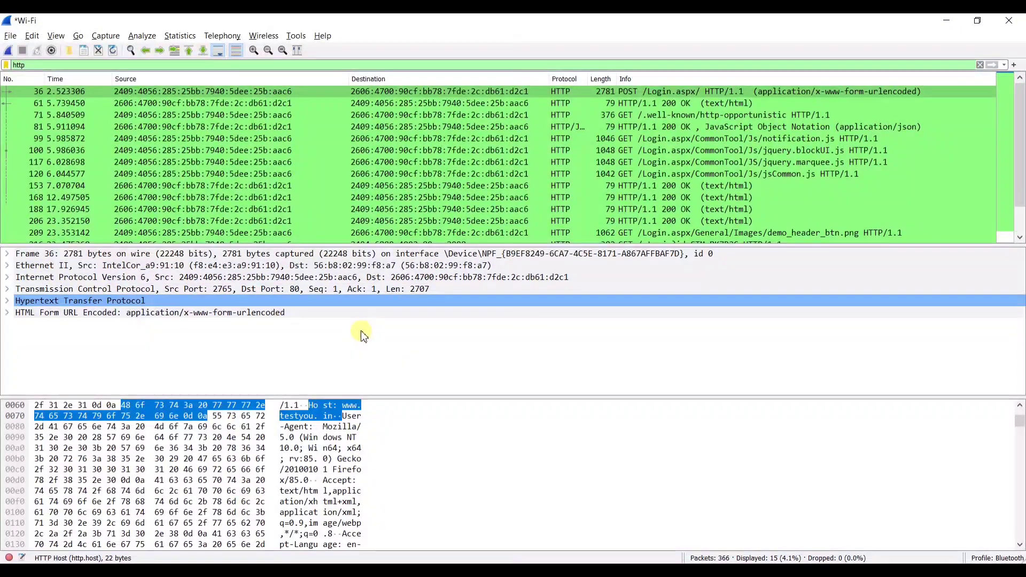
click(7, 289)
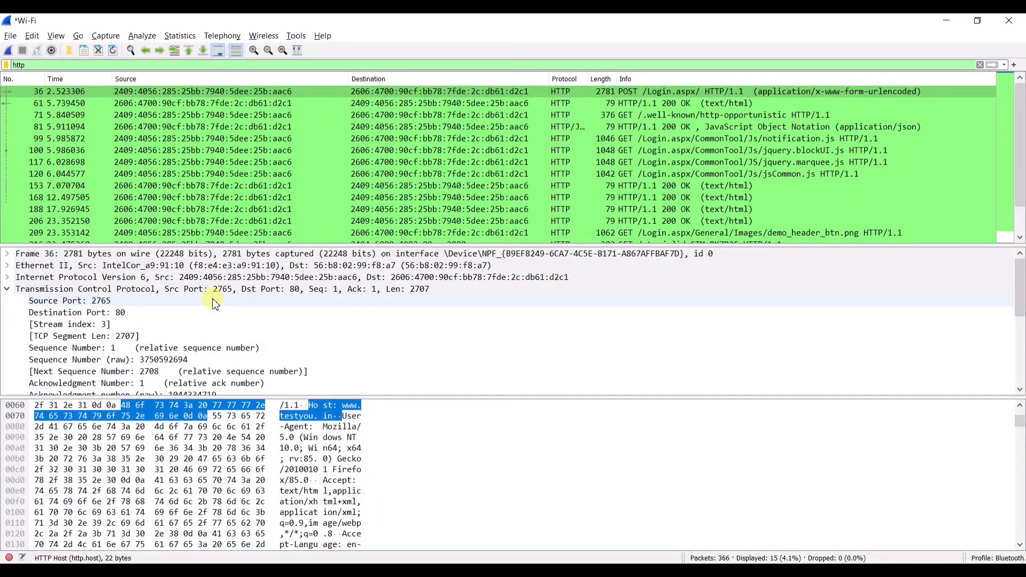
click(81, 301)
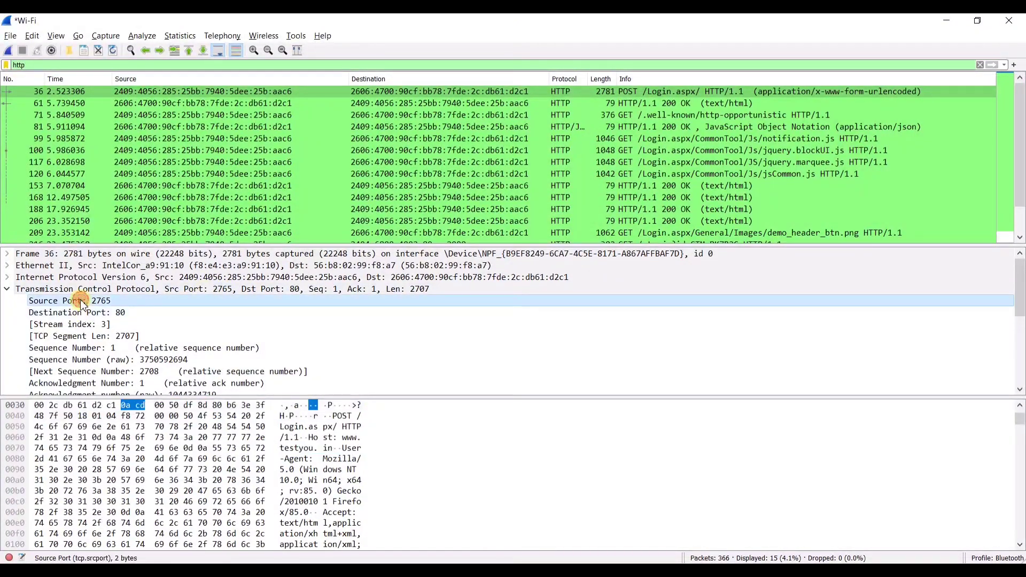
click(51, 314)
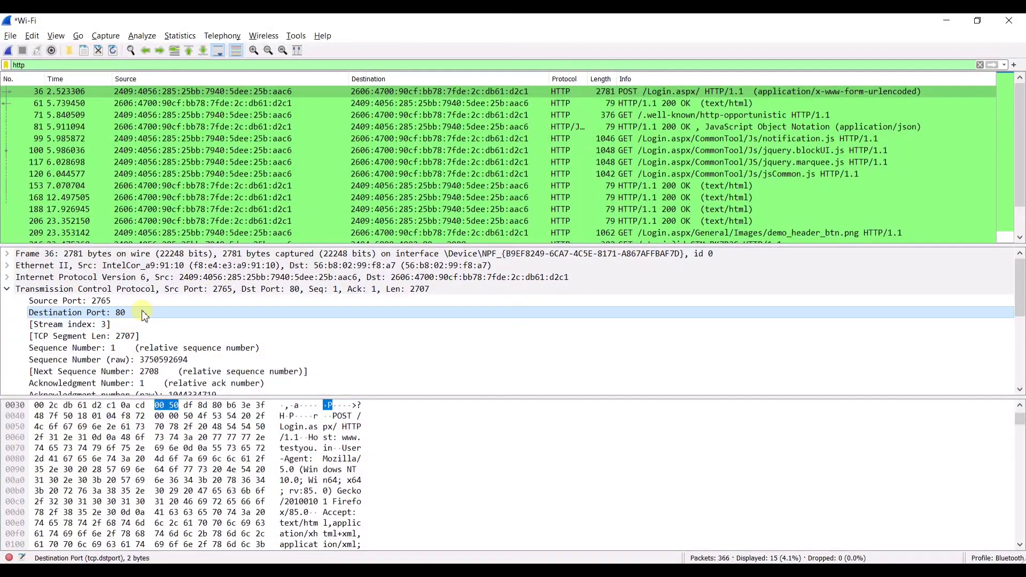
scroll(144, 319, down, 2)
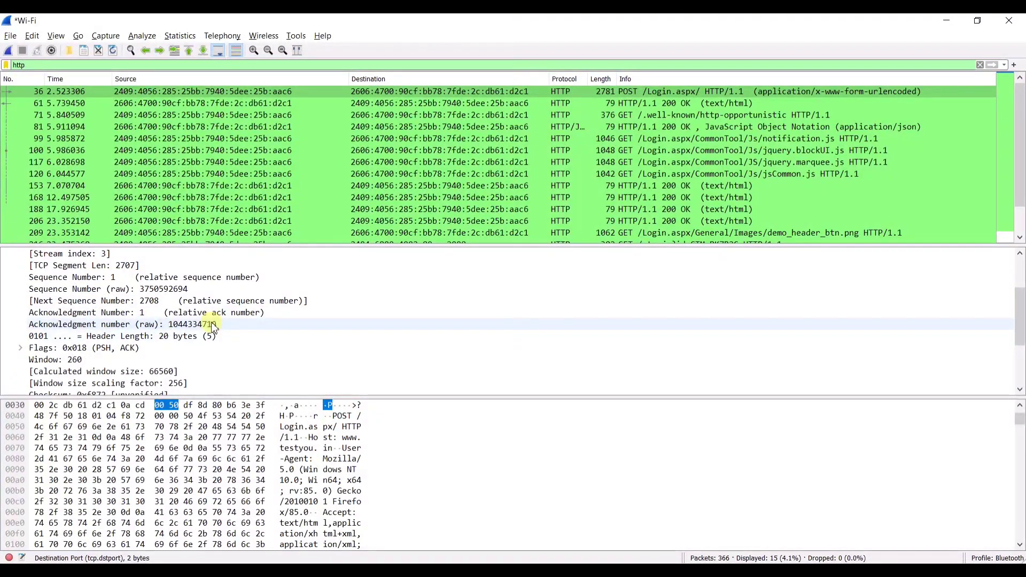
scroll(43, 337, down, 1)
click(24, 315)
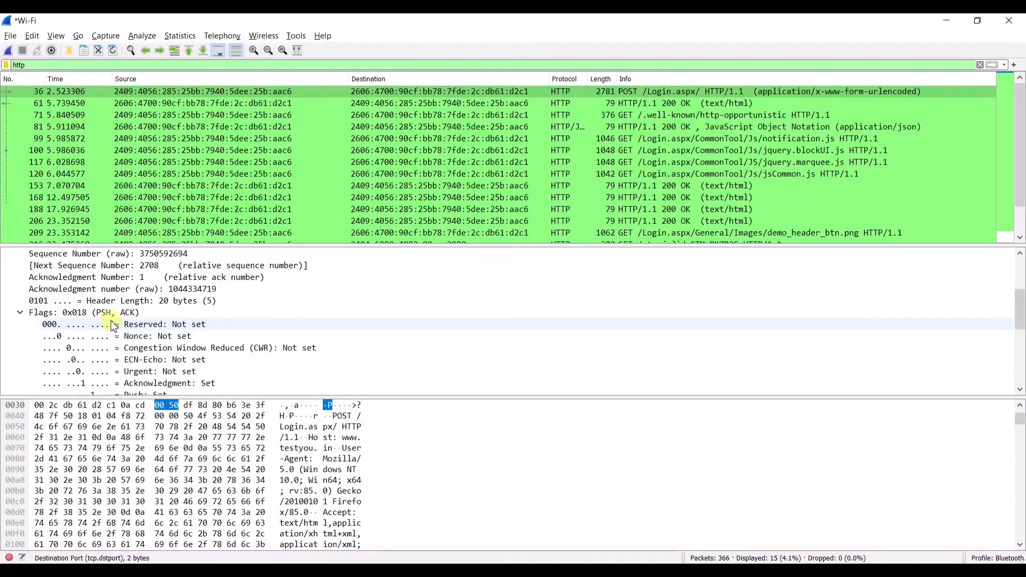
scroll(112, 327, down, 2)
scroll(189, 327, up, 1)
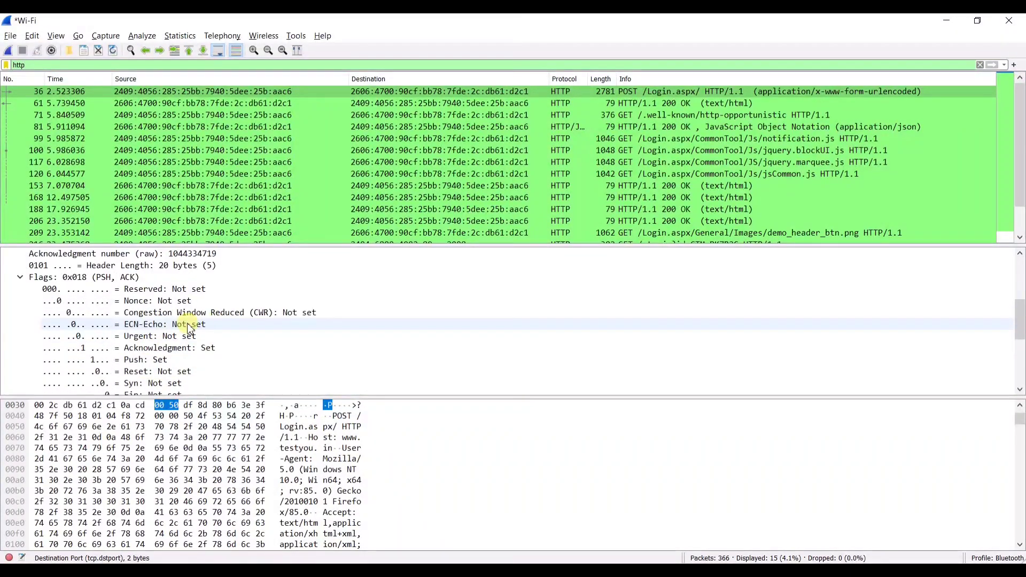
scroll(171, 327, up, 4)
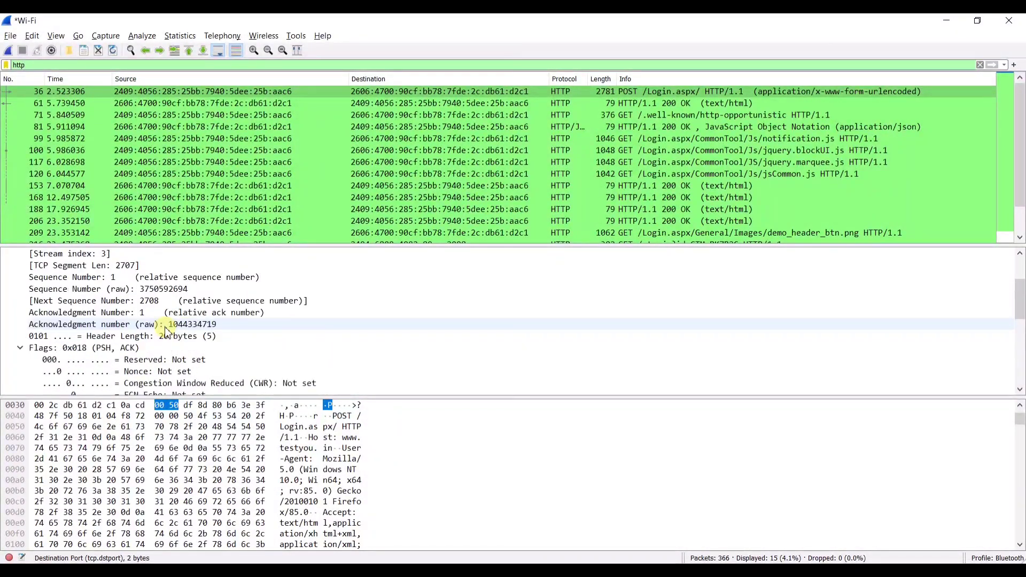
click(6, 289)
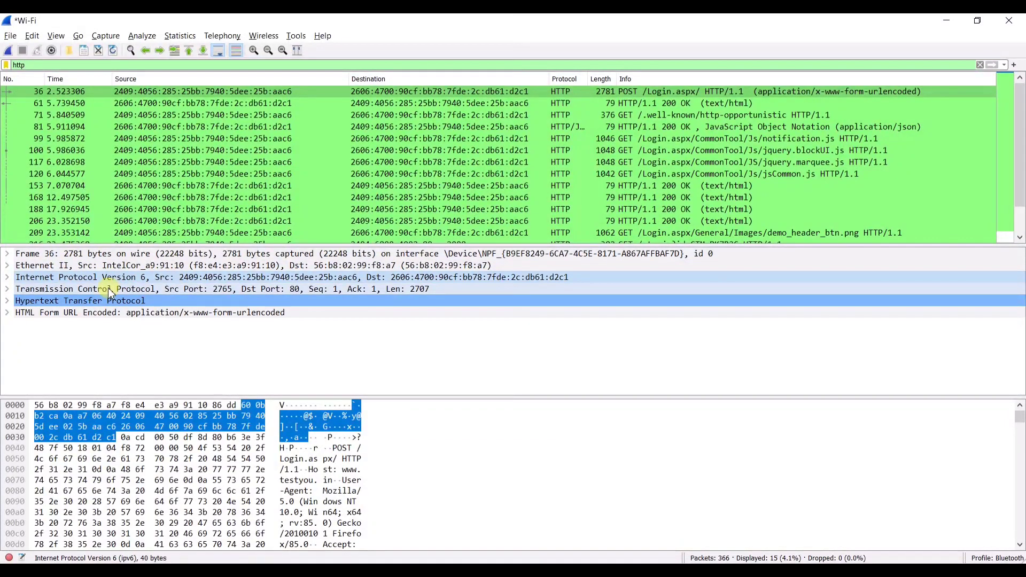
- Follow the HTTP stream of login POST packet 36 (tcp.stream eq 3)
click(344, 93)
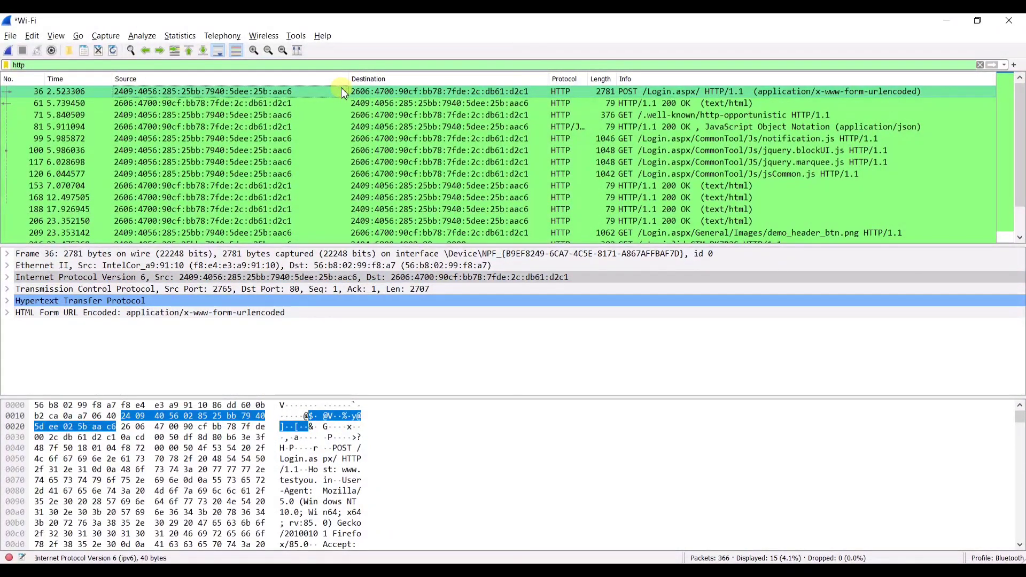
right_click(344, 93)
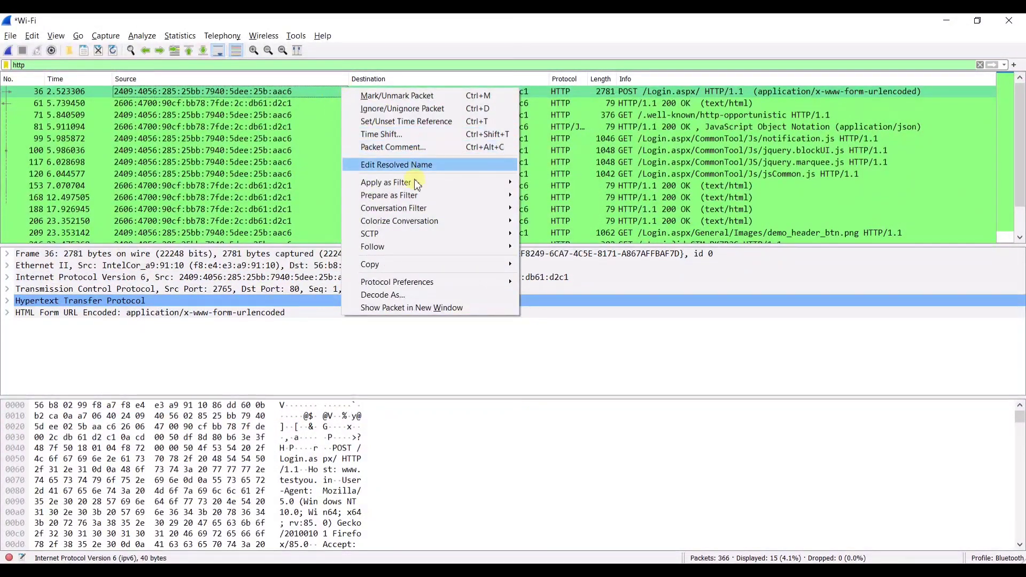
mouse_move(384, 250)
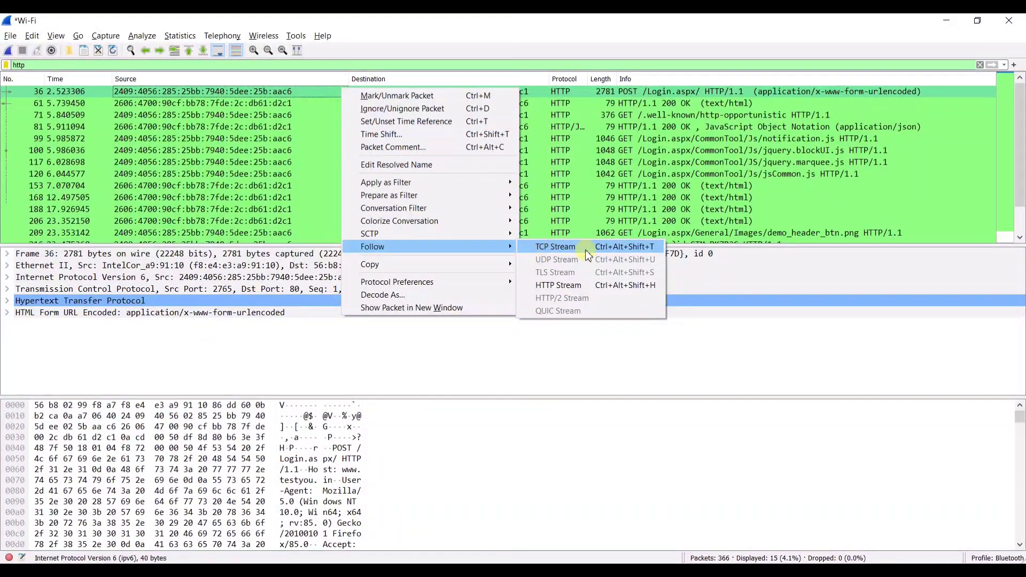
click(587, 284)
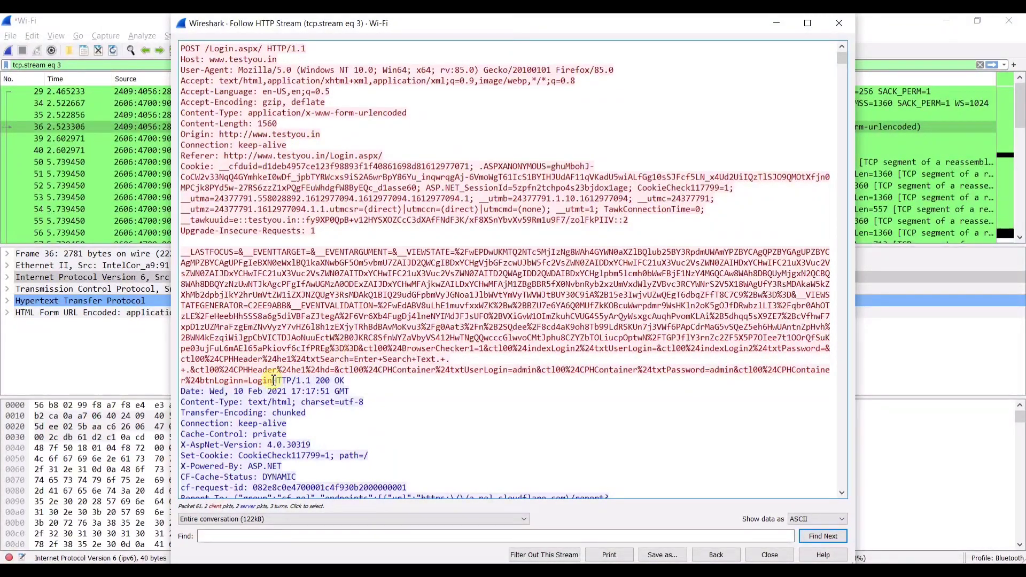
- Highlight the request's POST, Host, Cookie, Origin and Referer header lines
drag(273, 380, 180, 47)
click(269, 143)
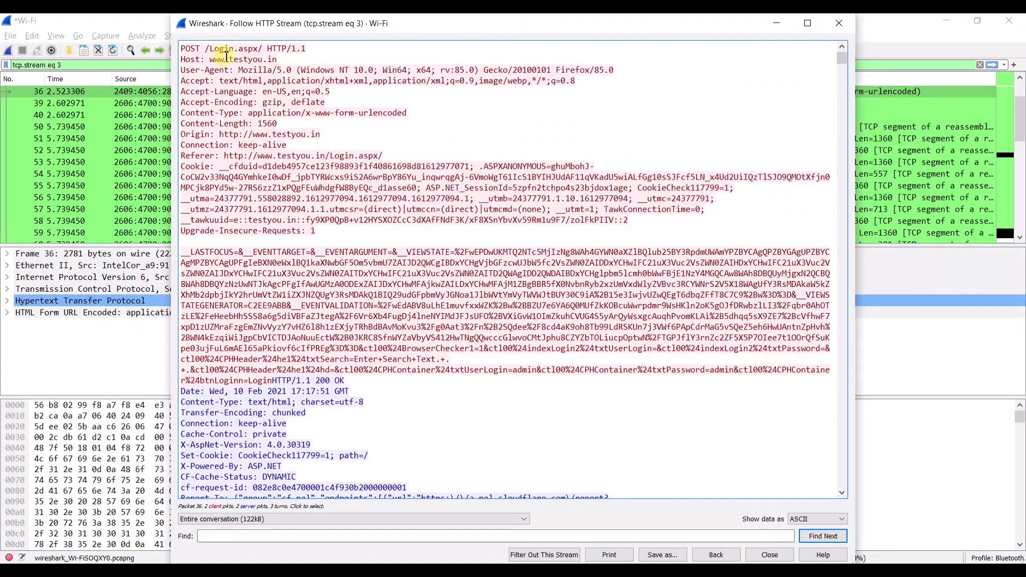
drag(226, 56, 323, 193)
click(295, 147)
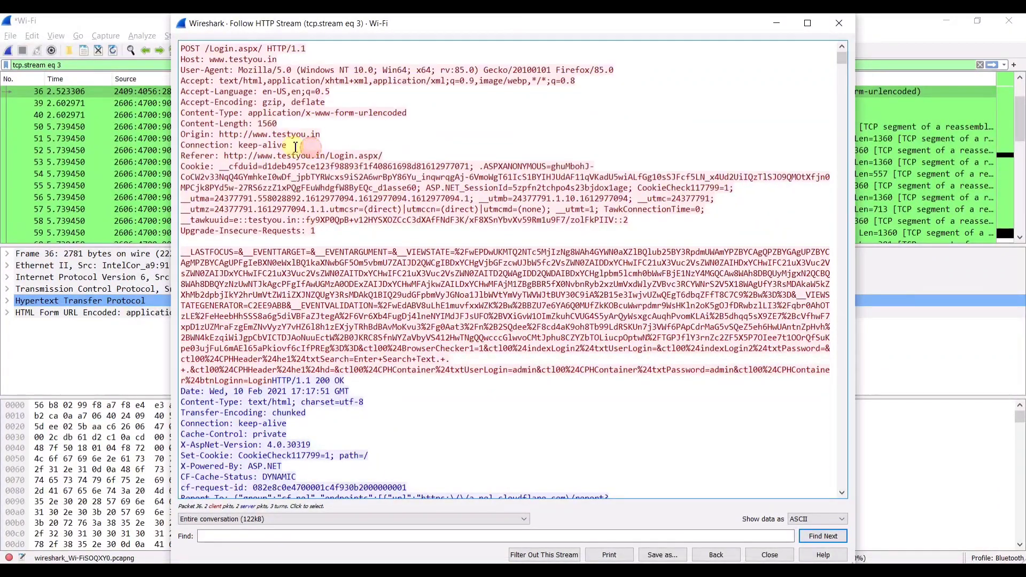
drag(220, 134, 321, 134)
click(321, 134)
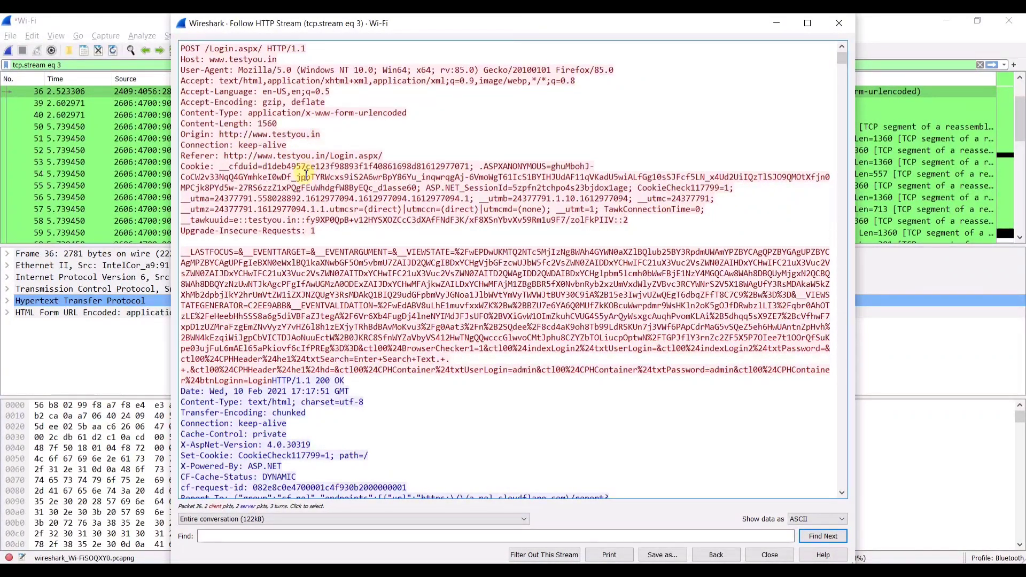
drag(225, 156, 325, 156)
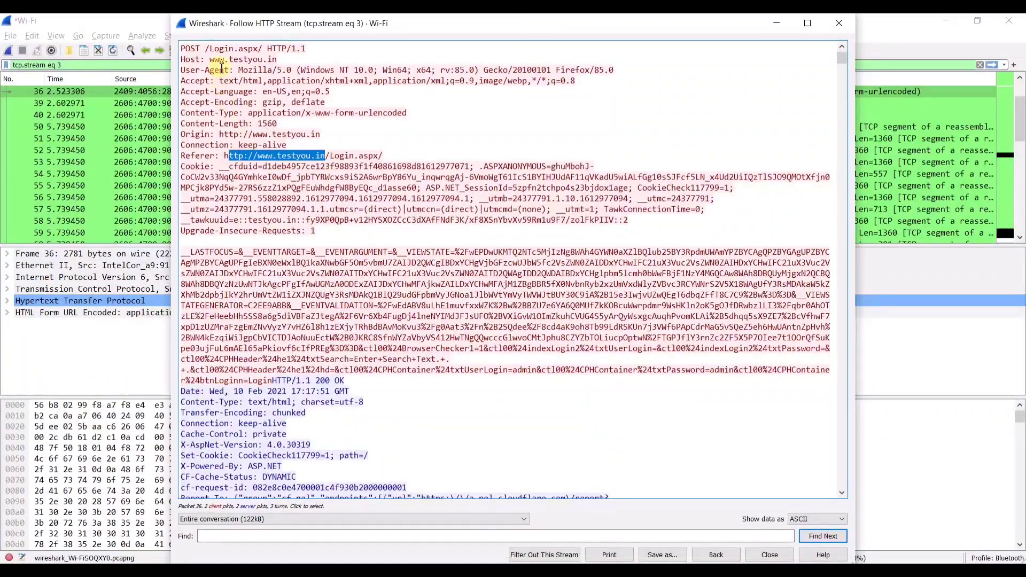
mouse_move(278, 59)
mouse_down()
mouse_move(202, 49)
mouse_move(273, 61)
mouse_up()
click(249, 48)
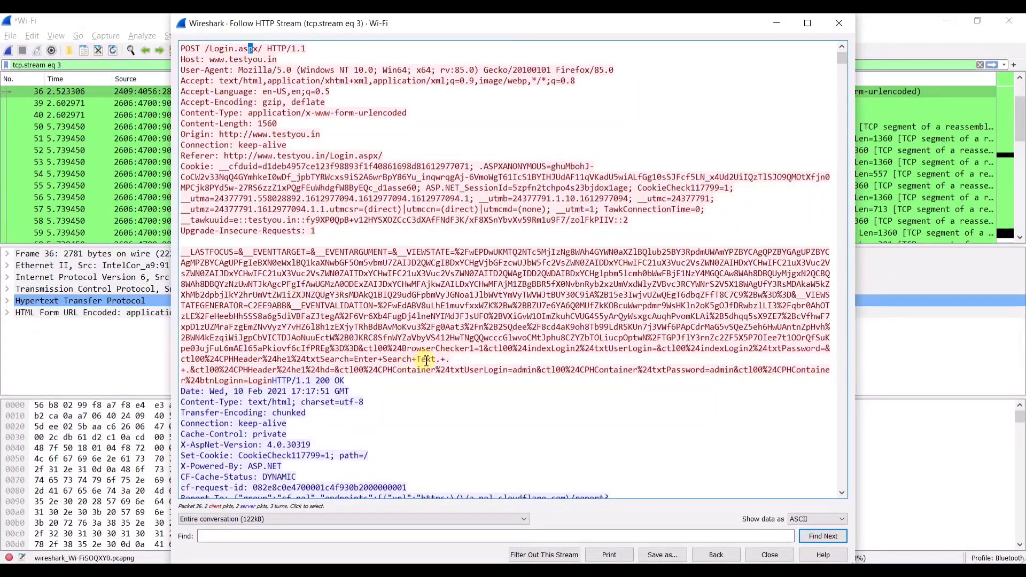
- Highlight the submitted txtUserLogin and txtPassword values in the POST body
drag(451, 370, 745, 374)
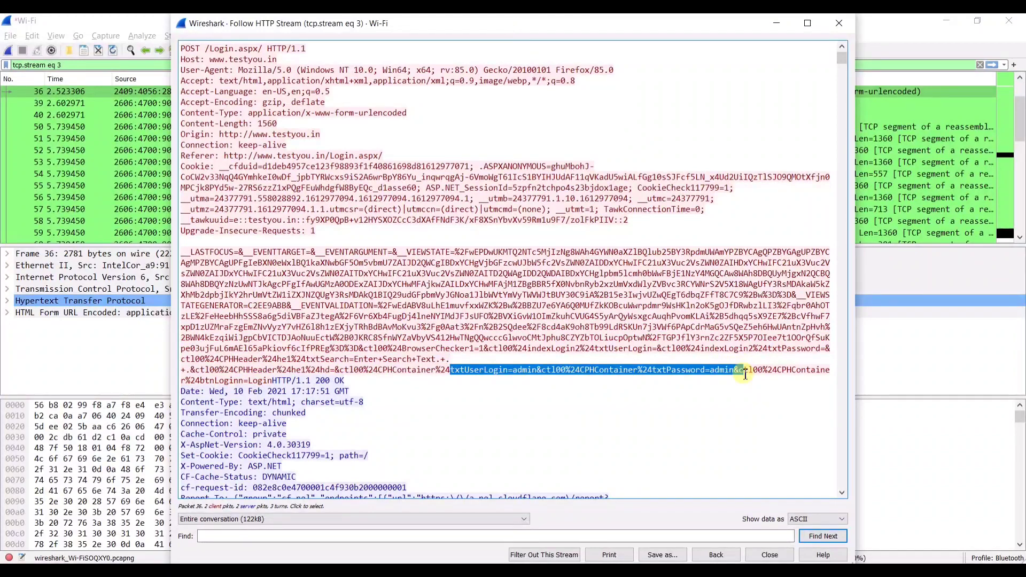
click(515, 372)
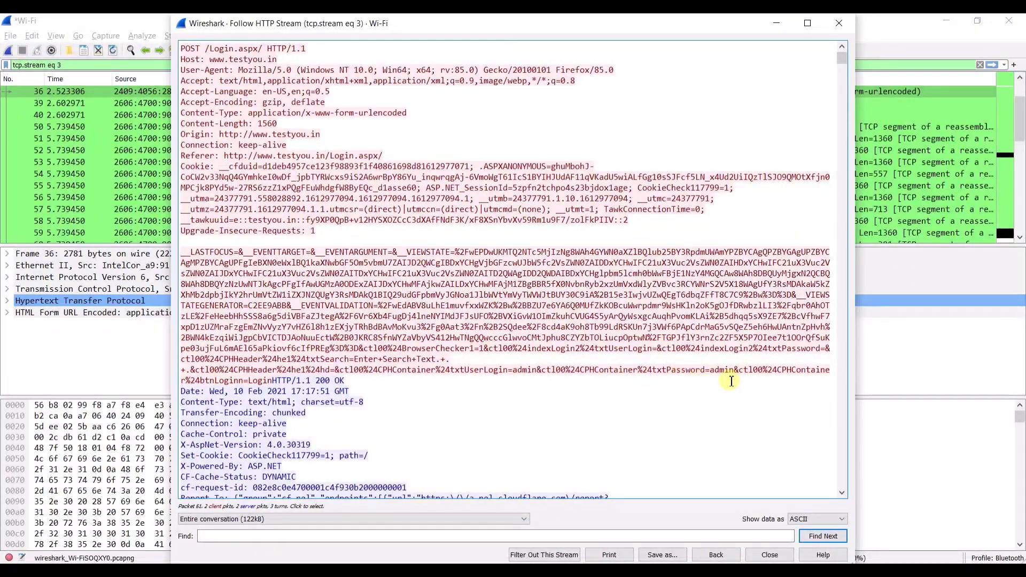
drag(714, 366, 731, 371)
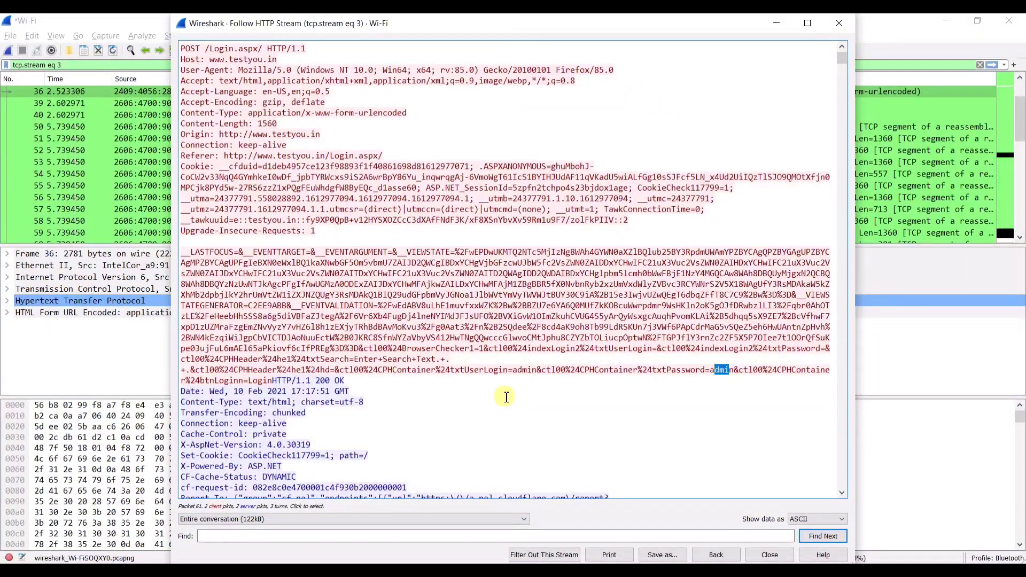
scroll(506, 396, down, 1)
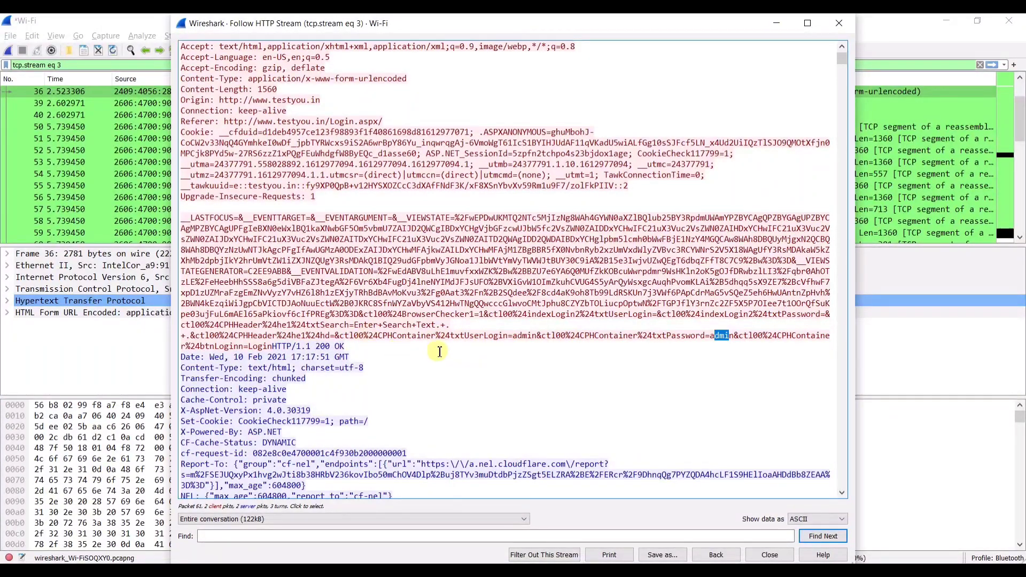
- Read through the followed HTTP stream, selecting the server response headers and page content
scroll(407, 342, down, 1)
scroll(422, 320, down, 5)
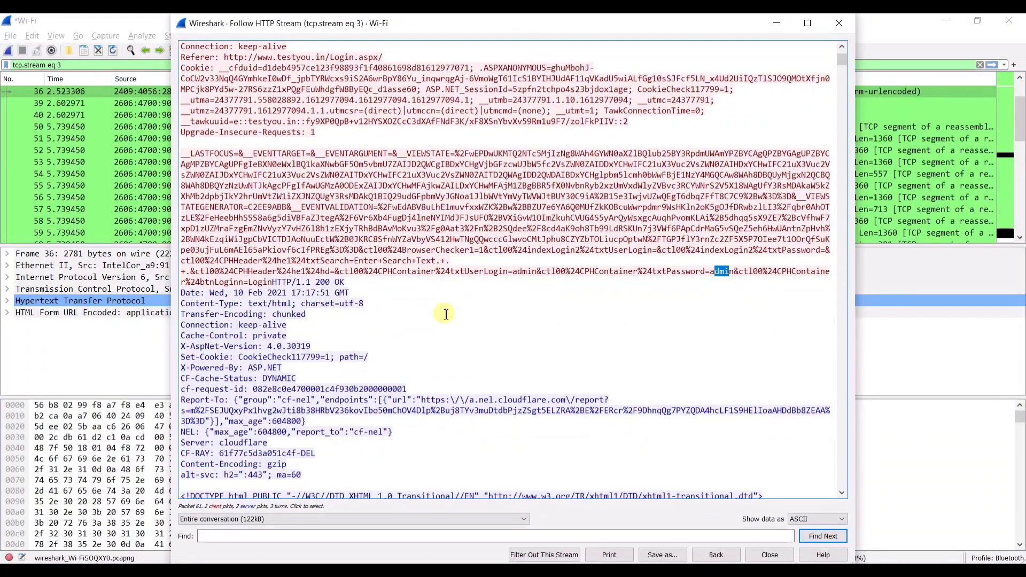
drag(185, 165, 507, 454)
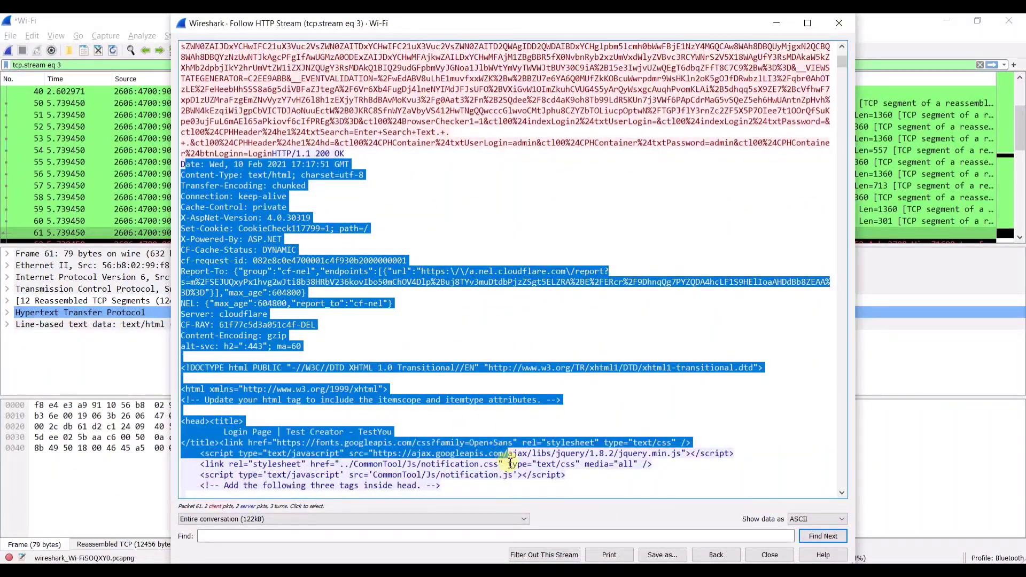
scroll(508, 455, down, 6)
scroll(516, 422, down, 4)
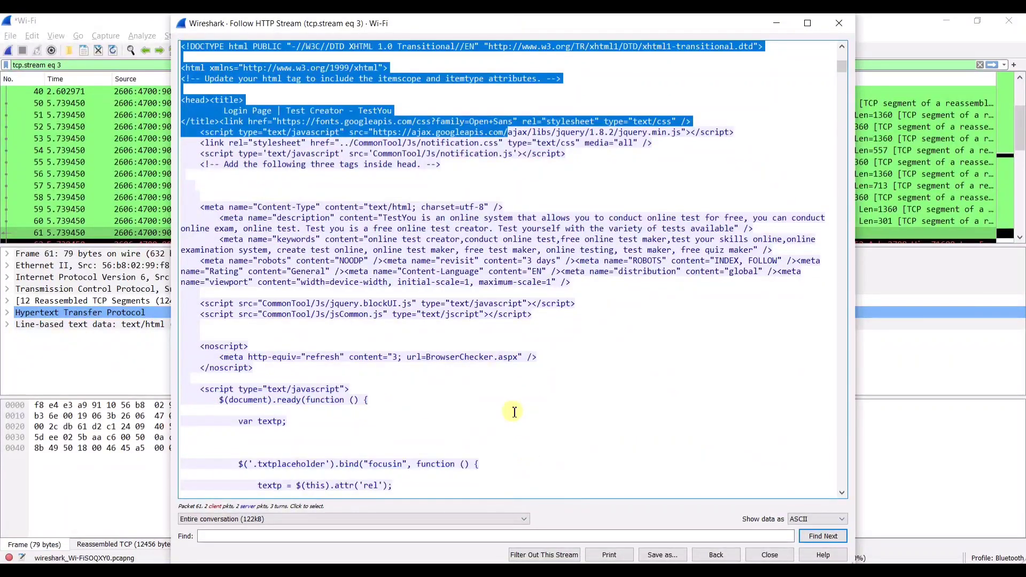
drag(465, 414, 185, 110)
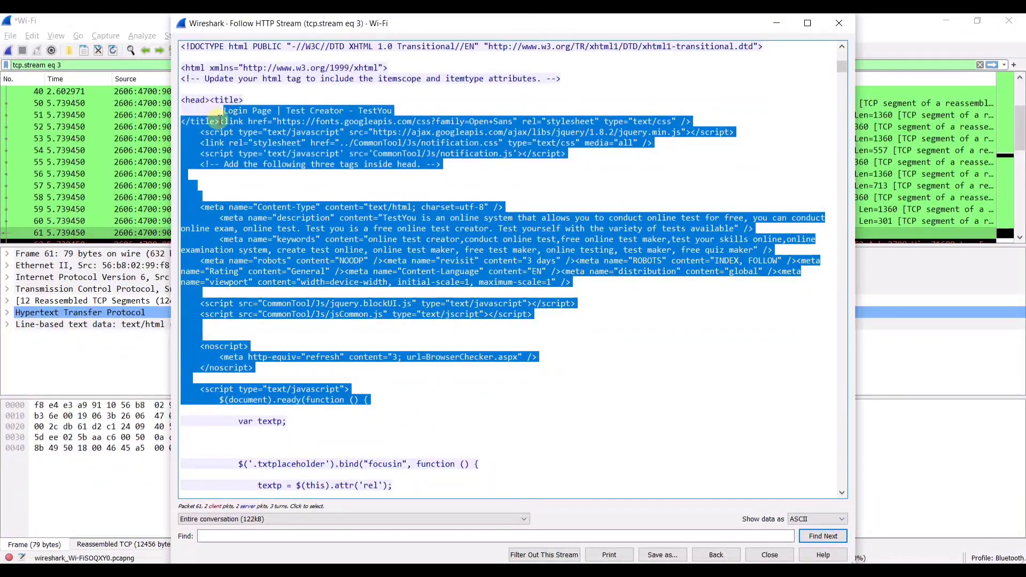
scroll(449, 315, down, 8)
scroll(449, 460, down, 12)
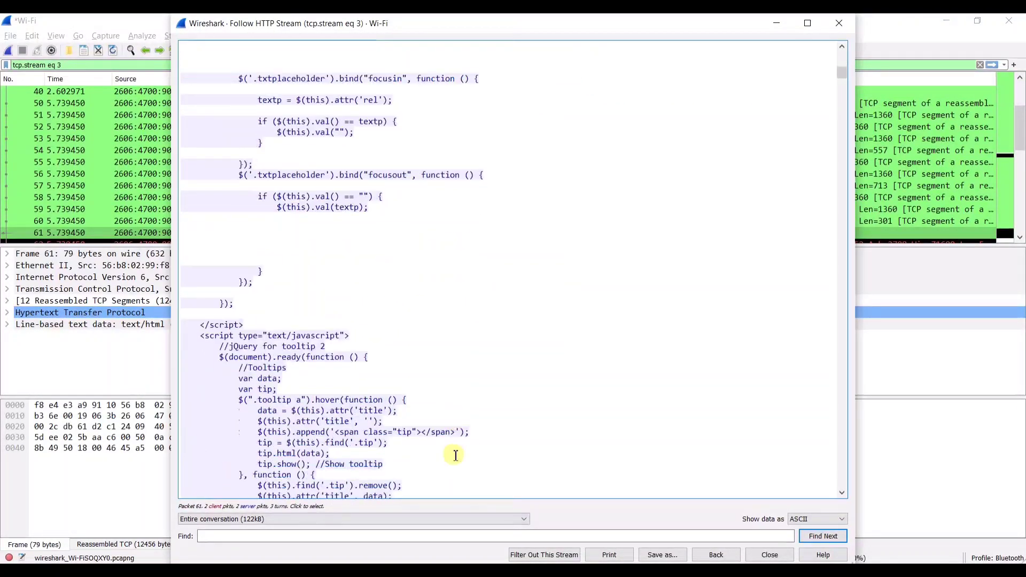
drag(441, 464, 317, 276)
scroll(316, 291, down, 4)
scroll(401, 359, down, 20)
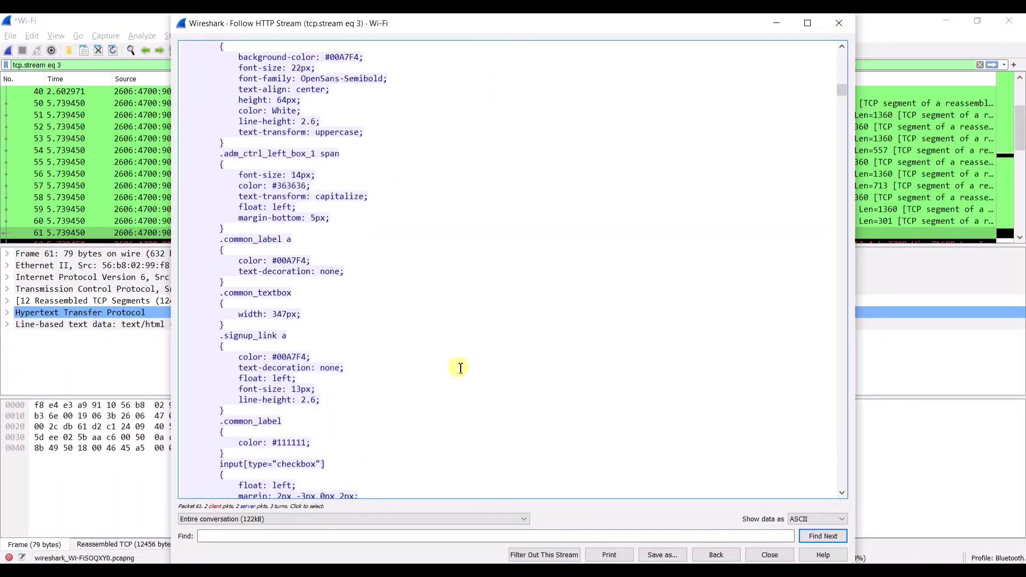
scroll(460, 367, down, 4)
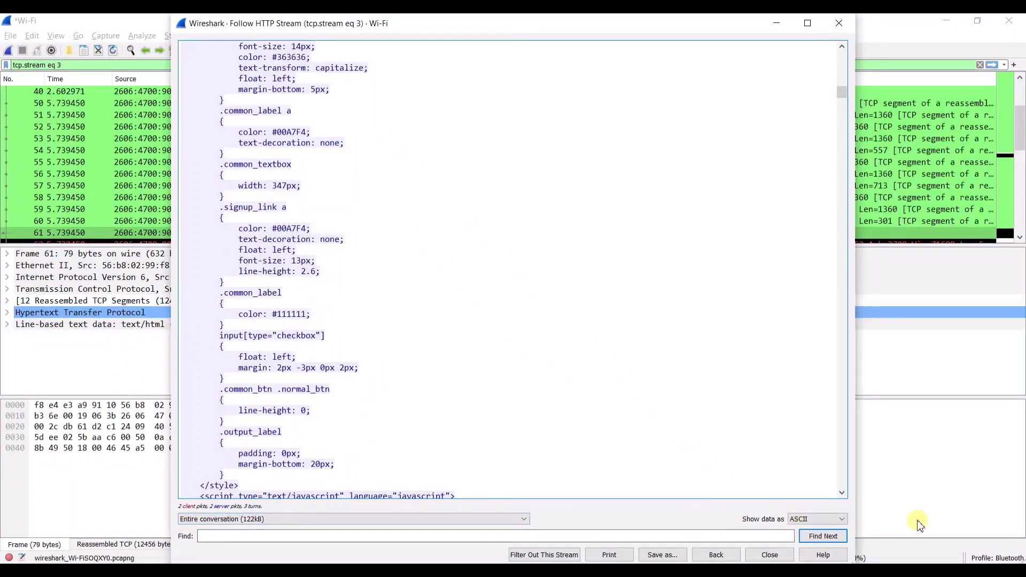
- Keep Show data as ASCII and close the Follow HTTP Stream window
click(814, 518)
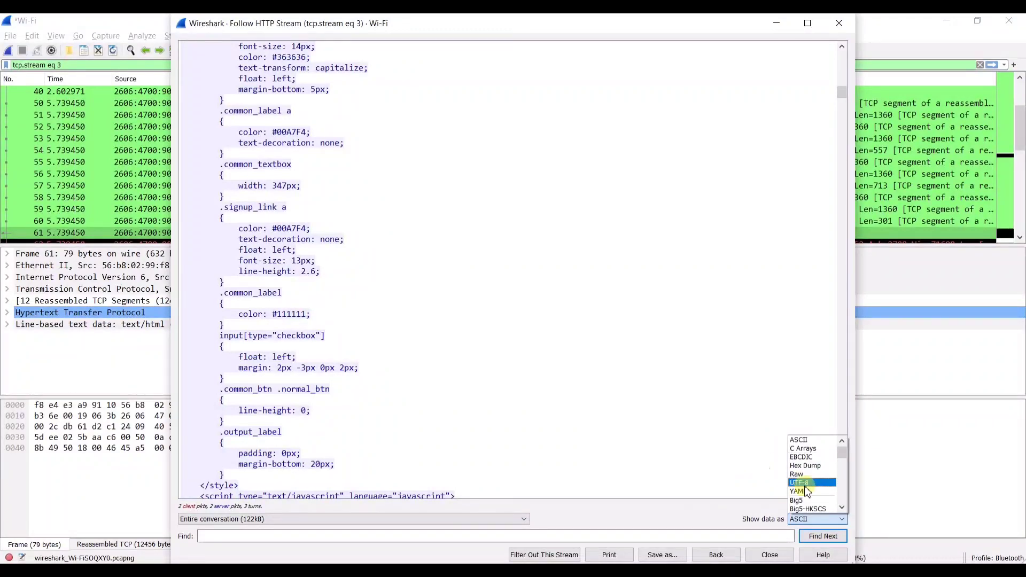
click(692, 413)
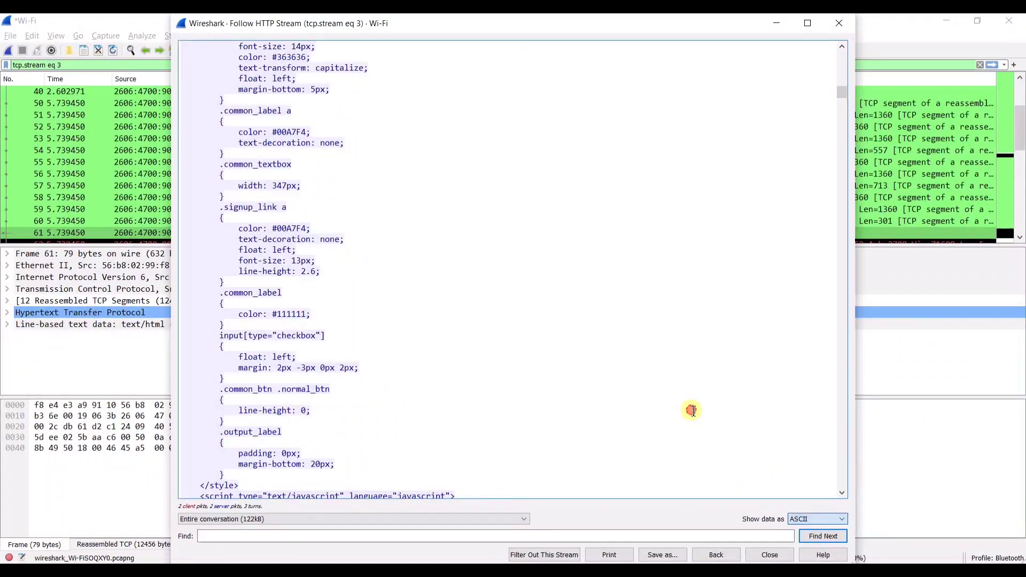
click(770, 555)
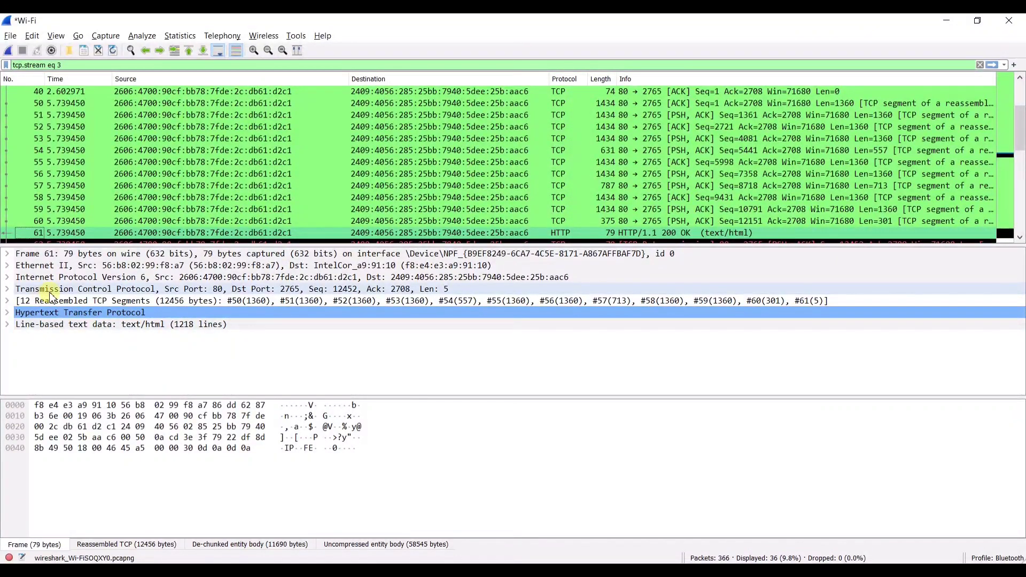
- Select the HTTP POST /Login.aspx packet and enlarge its raw bytes pane
scroll(531, 186, up, 2)
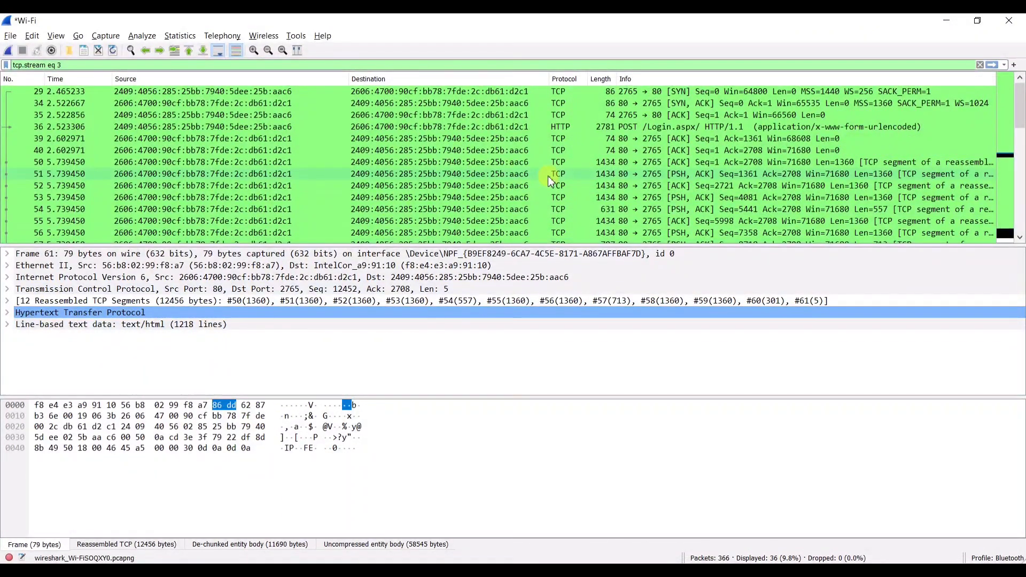
click(705, 127)
scroll(343, 436, down, 7)
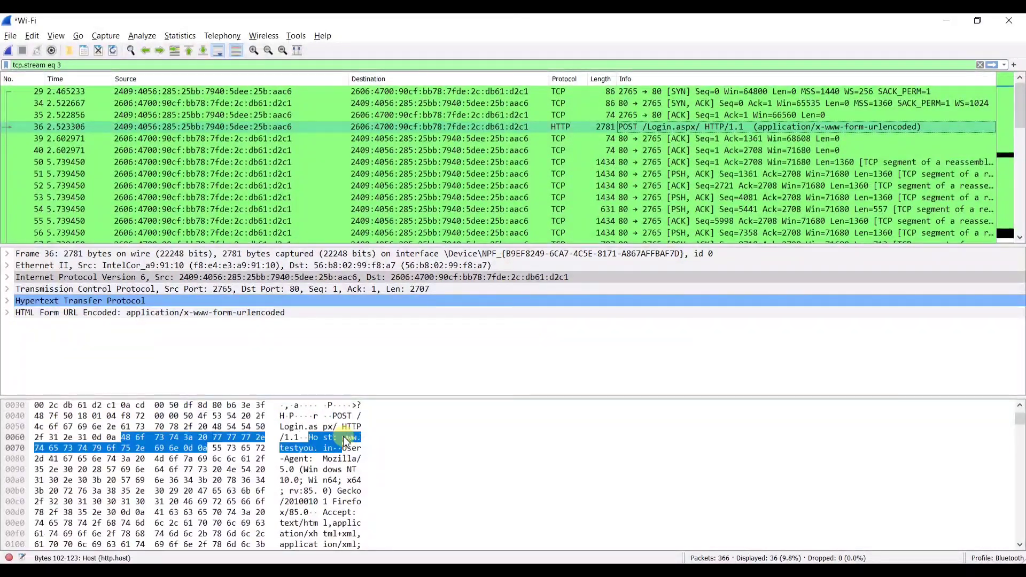
drag(465, 396, 465, 301)
- Highlight the Cookie bytes in the packet data, then bring up the window switcher
click(299, 493)
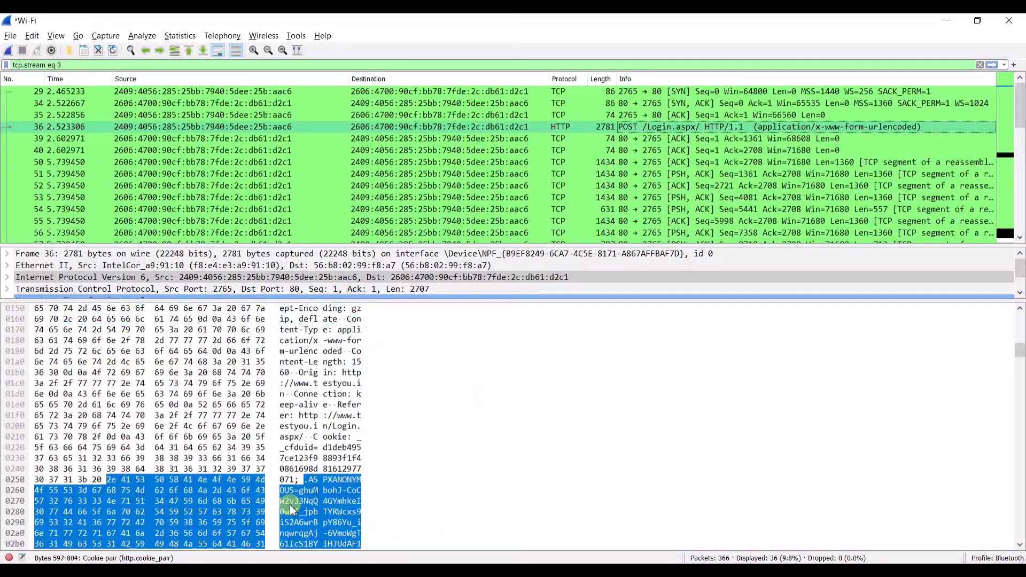
scroll(304, 465, down, 5)
scroll(304, 465, down, 1)
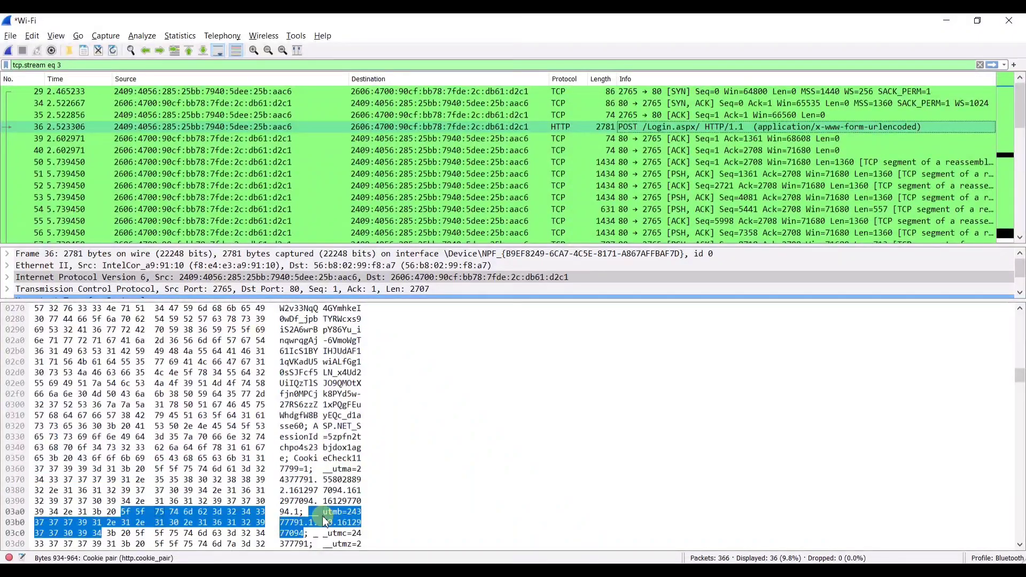
scroll(345, 422, up, 12)
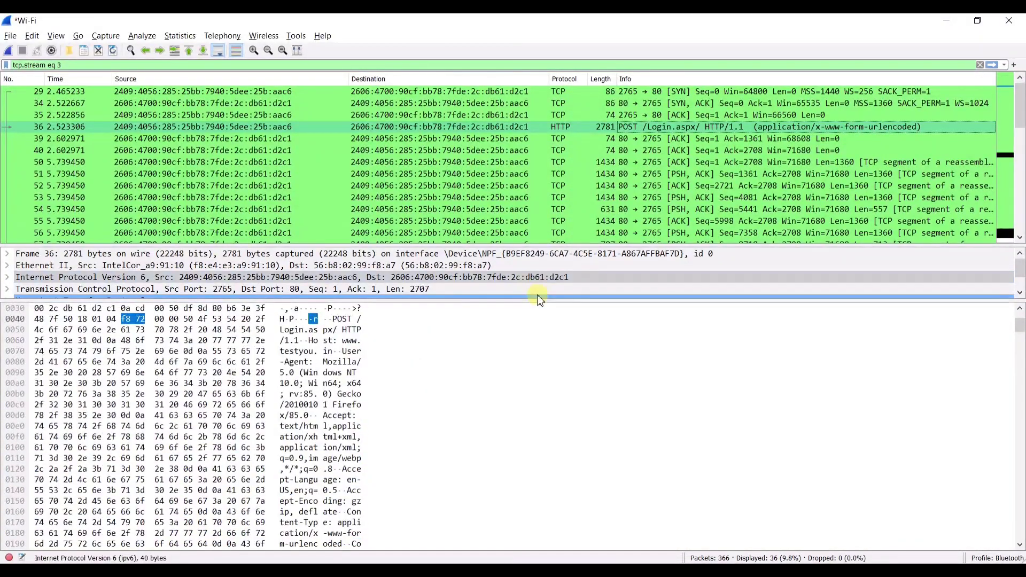
drag(542, 302, 556, 376)
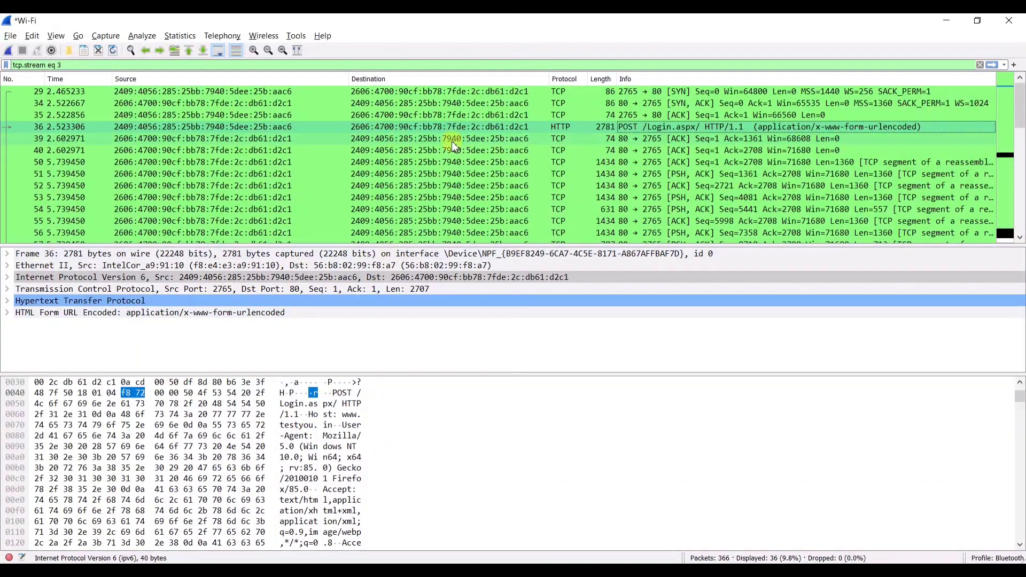
key(alt+Tab)
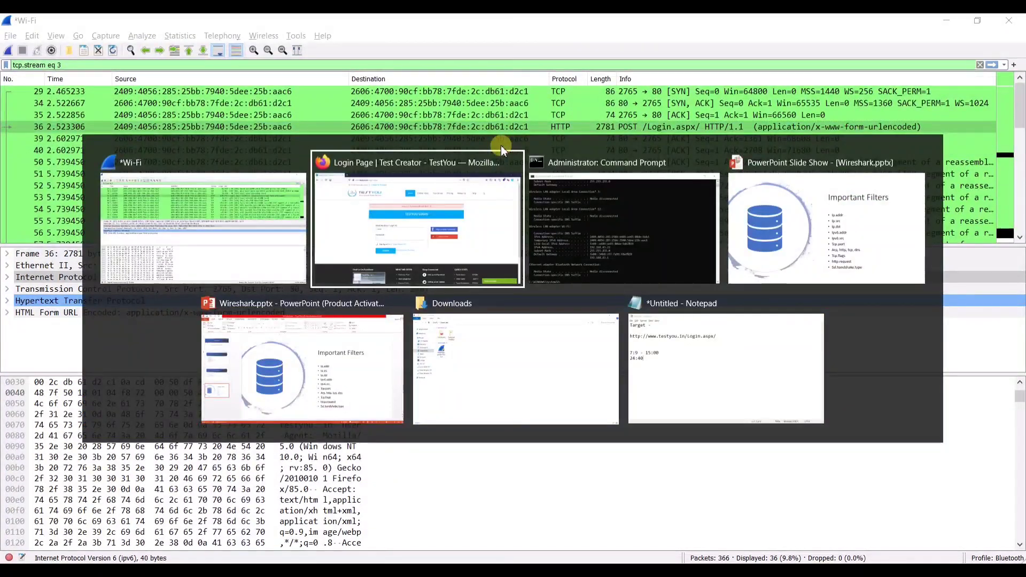
- Show the Important Filters slide, then return to Wireshark and clear the tcp.stream eq 3 filter
click(850, 252)
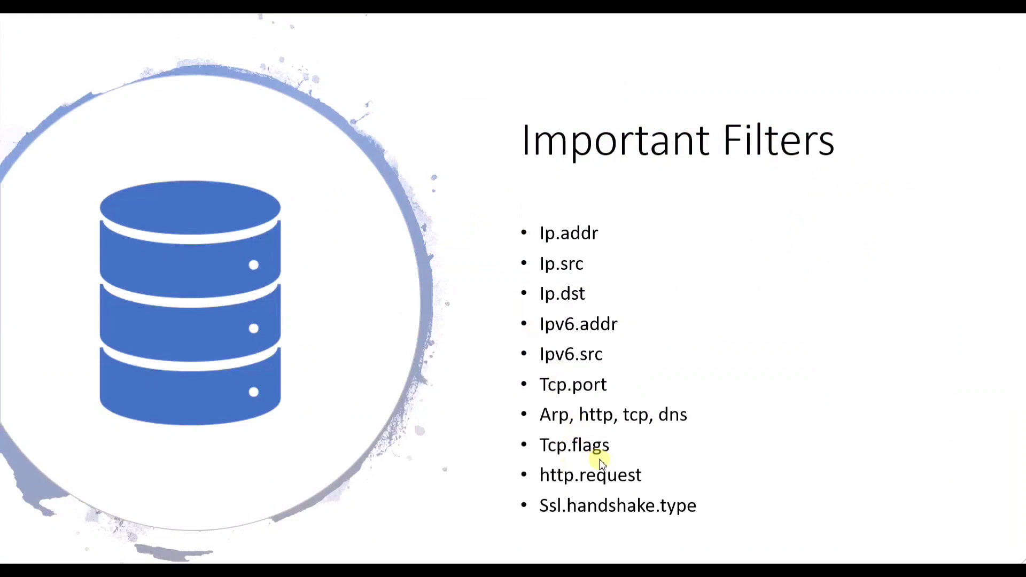
key(alt+Tab)
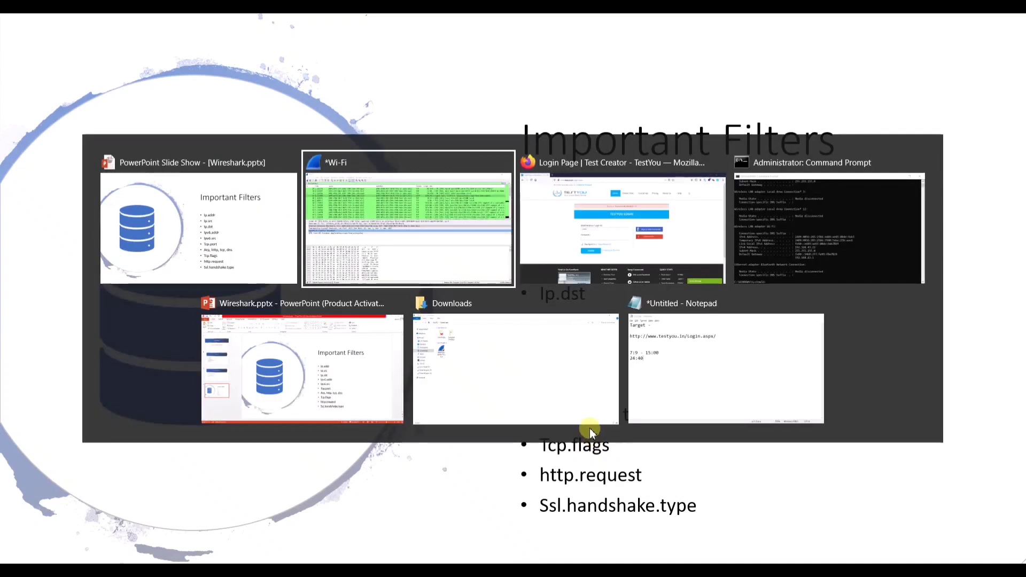
click(430, 161)
click(980, 65)
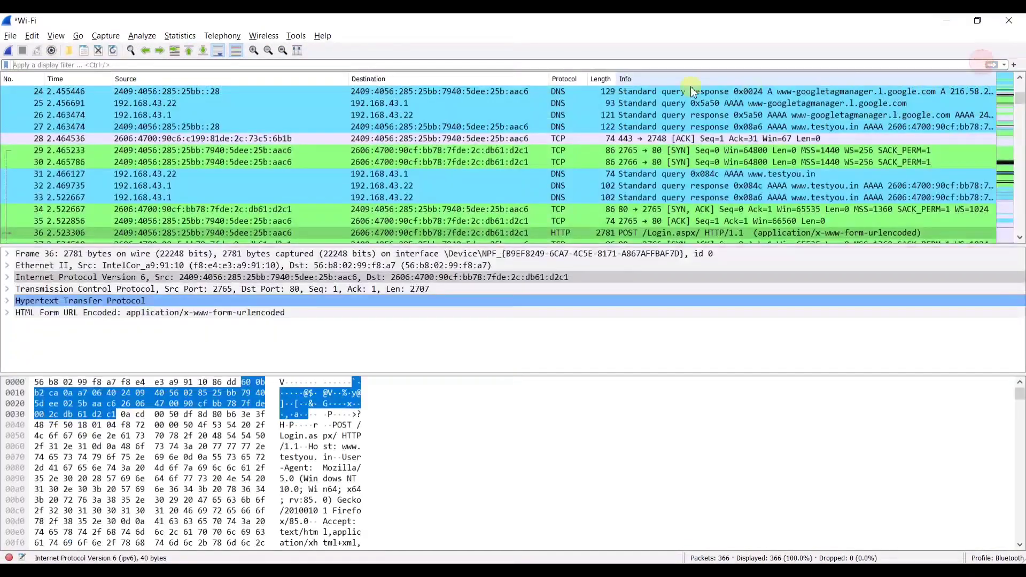
- Apply a tcp.flags.syn filter (303 of 366 packets) and inspect packets 3, 16, 19 and 20
click(659, 64)
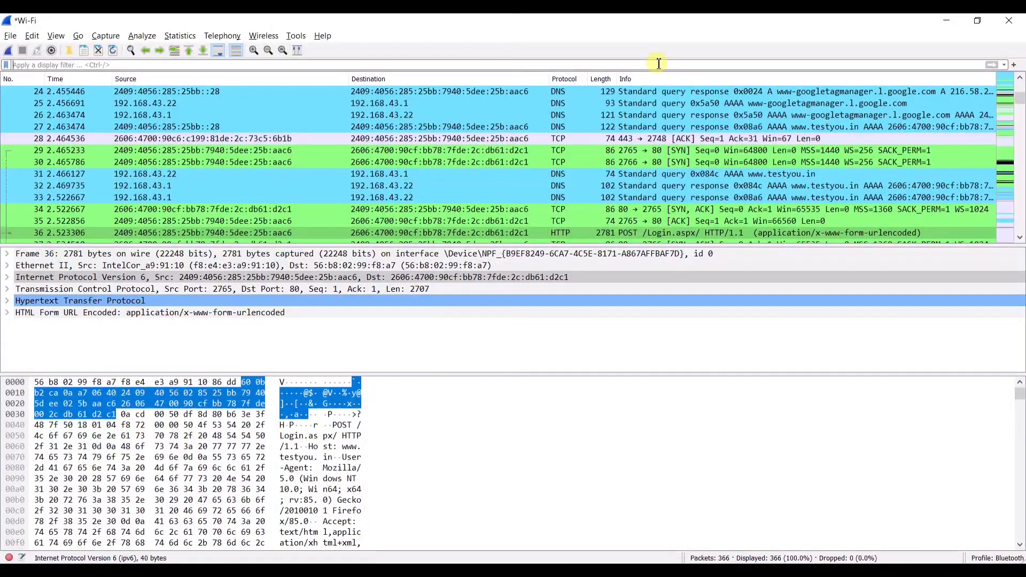
text(tcp)
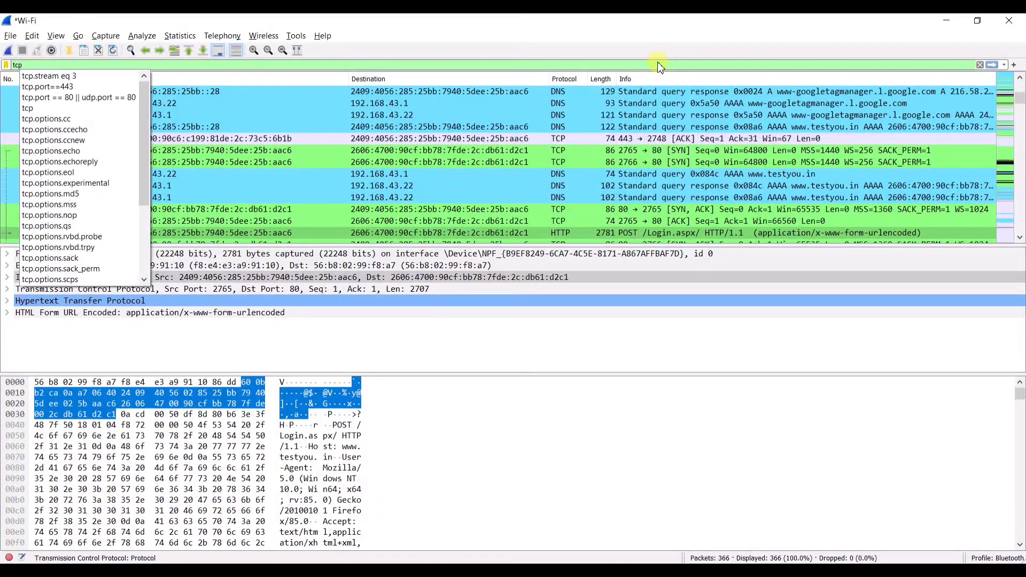
text(.fl)
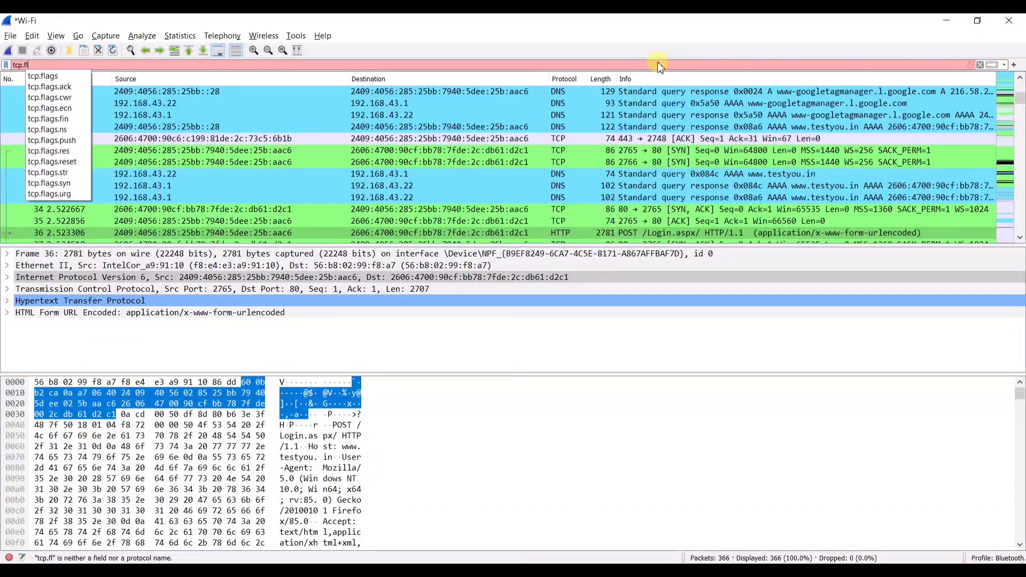
text(ags.)
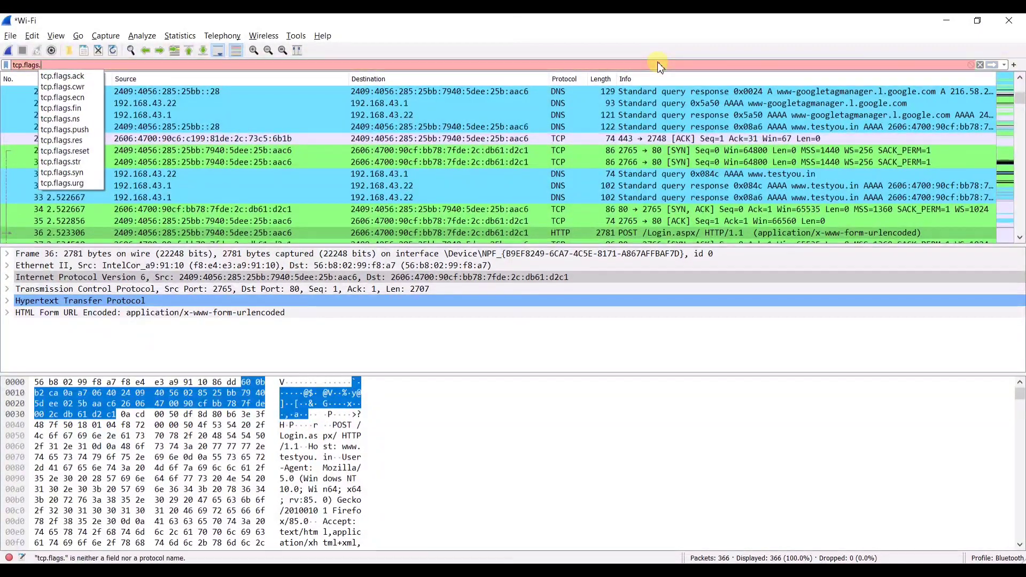
text(syn)
key(Return)
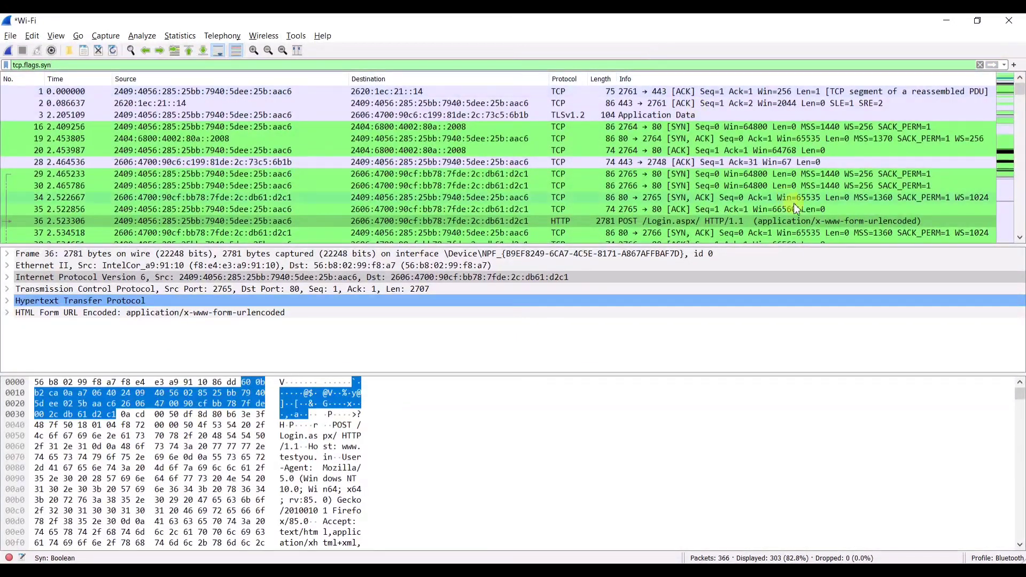
click(608, 116)
click(646, 129)
click(666, 138)
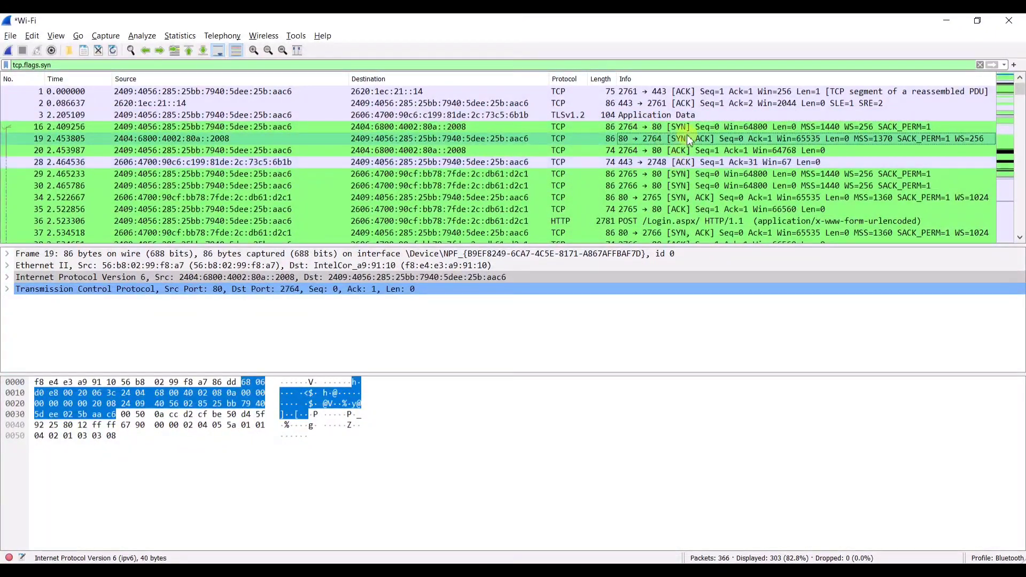
click(692, 152)
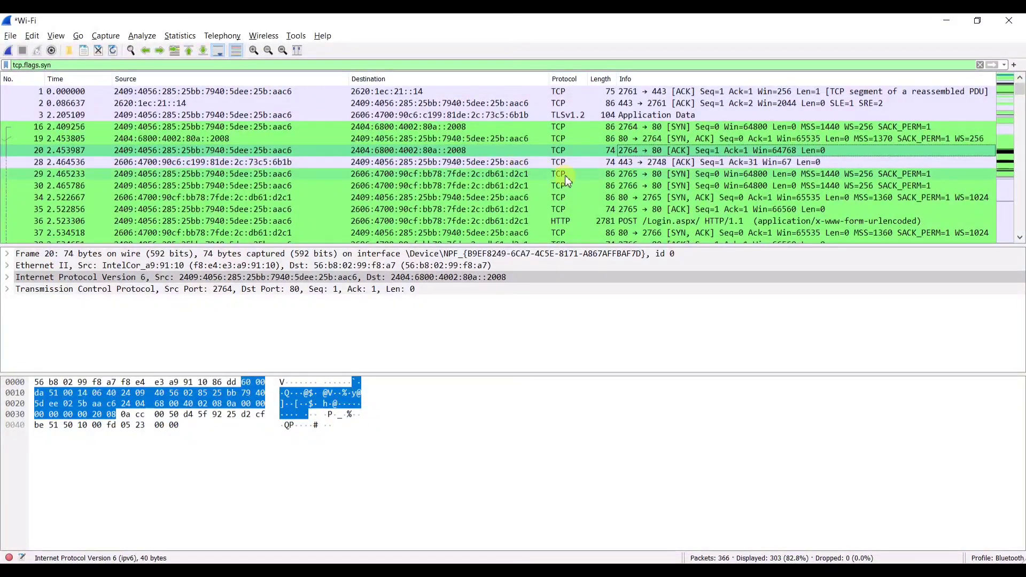
- Try the tcp.flags.ack and tcp.flags.fin filters, then erase the filter text
scroll(565, 175, down, 1)
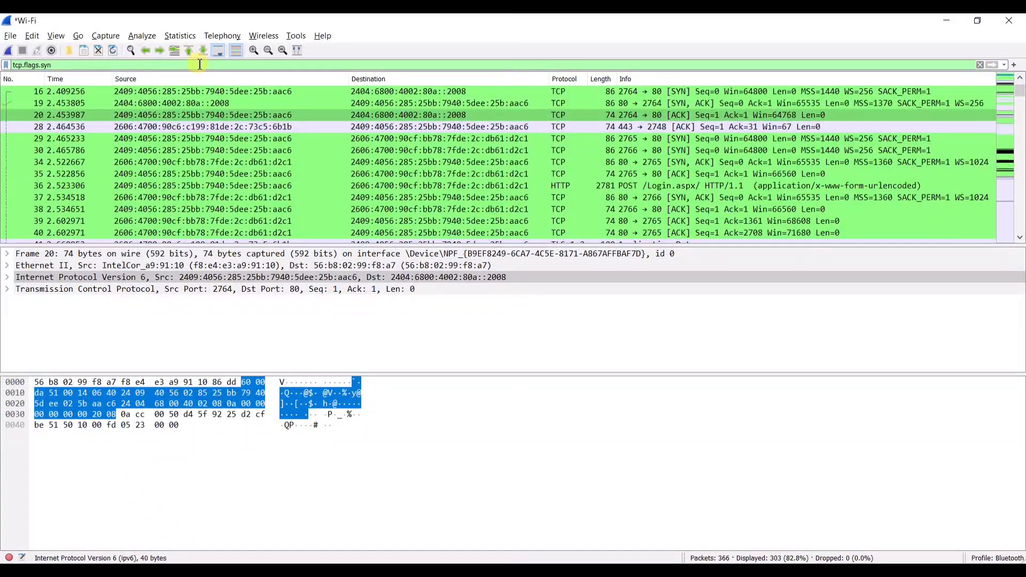
key(BackSpace)
key(BackSpace)
key(BackSpace)
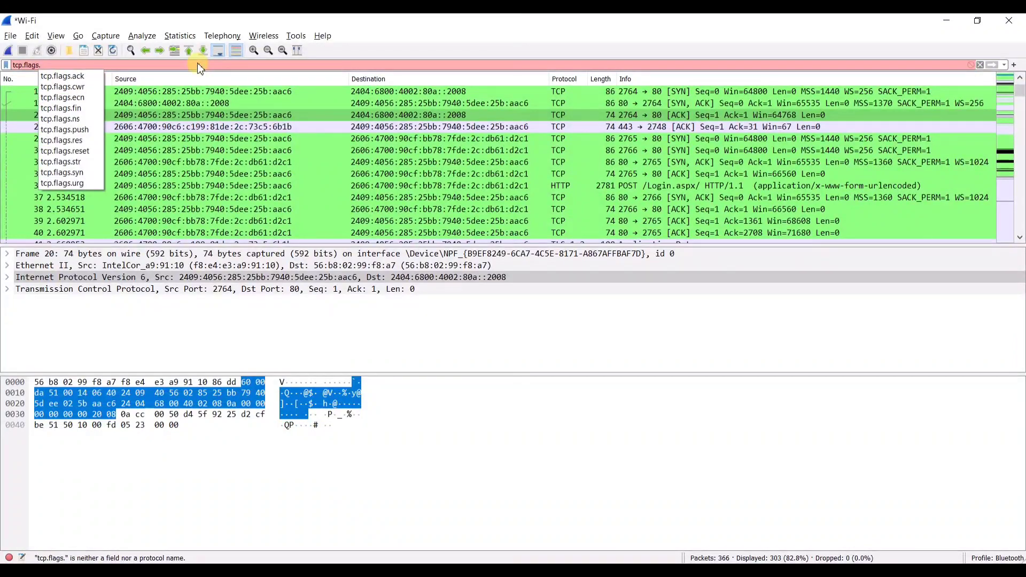
text(ack)
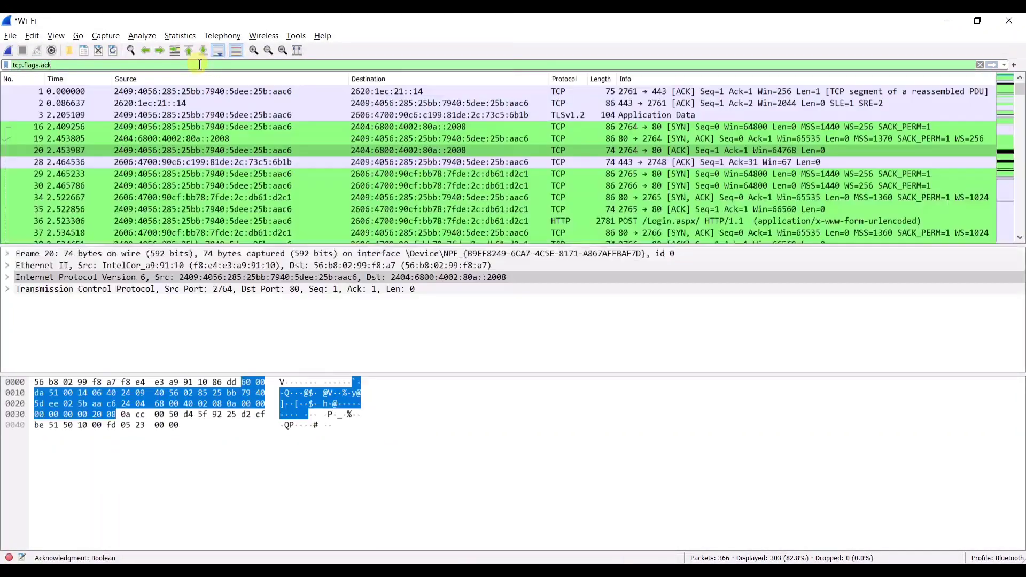
key(BackSpace)
key(BackSpace)
key(BackSpace)
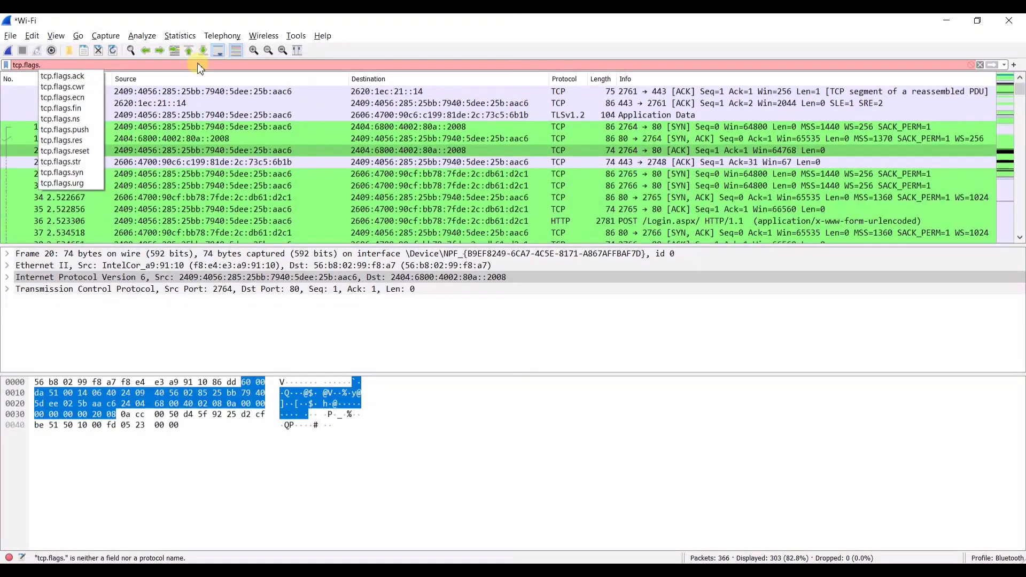
text(fin)
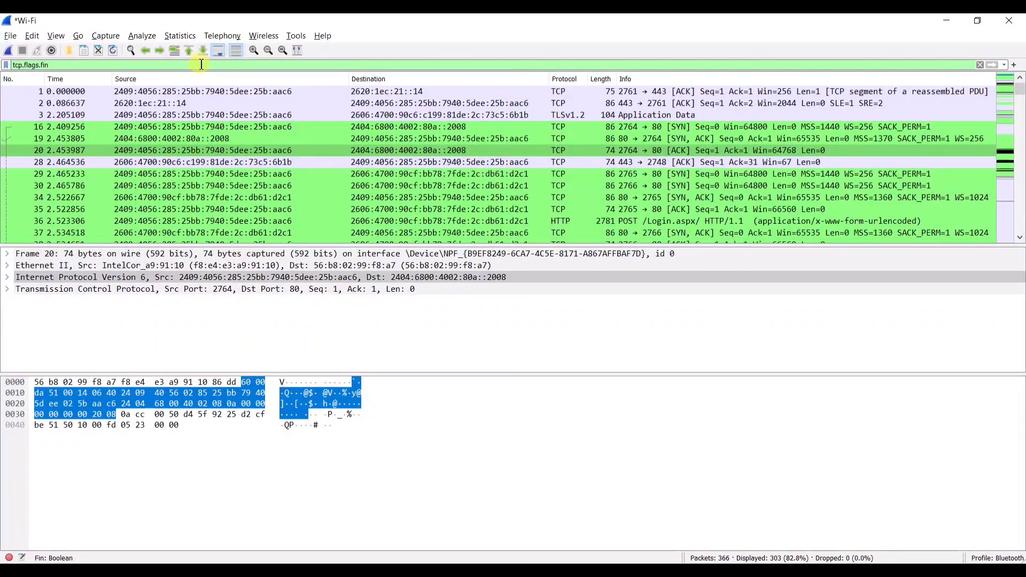
key(BackSpace)
key(BackSpace)
key(BackSpace)
key(BackSpace)
key(BackSpace)
key(BackSpace)
key(BackSpace)
key(BackSpace)
key(BackSpace)
key(BackSpace)
key(BackSpace)
key(BackSpace)
key(BackSpace)
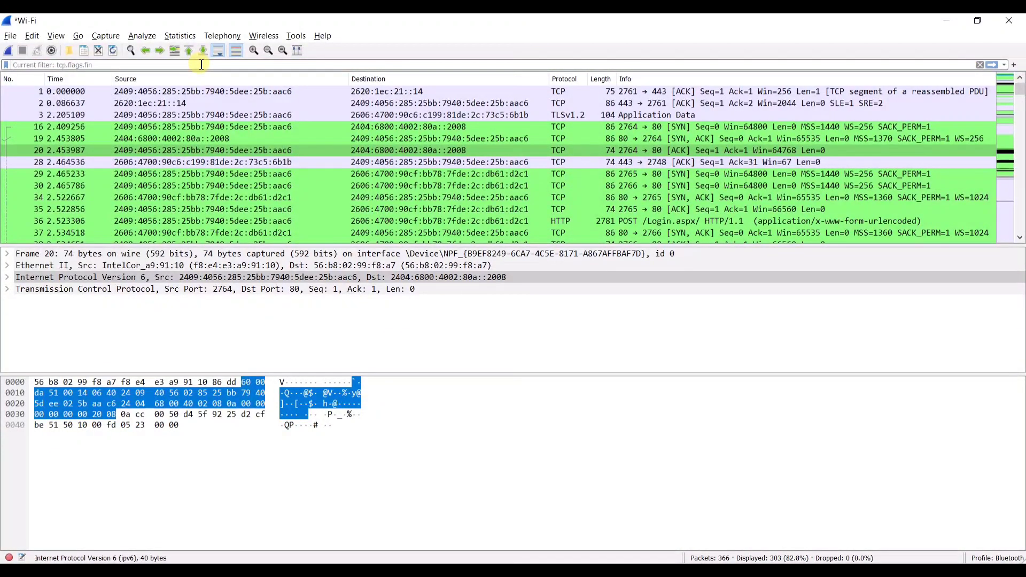
- Apply an http.request filter (11 of 366 packets), inspect packet 99, then clear the filter
text(htt)
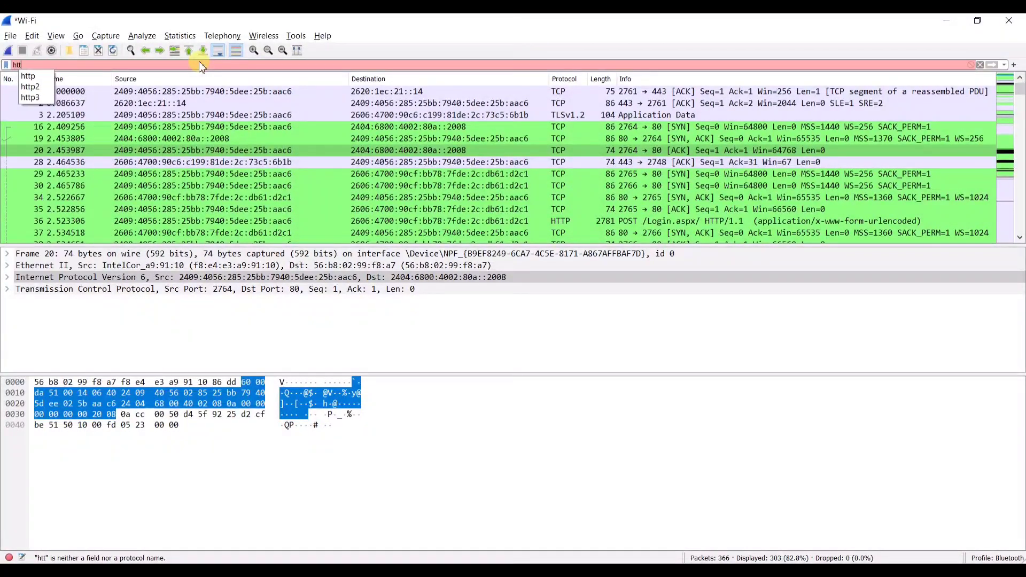
text(p.re)
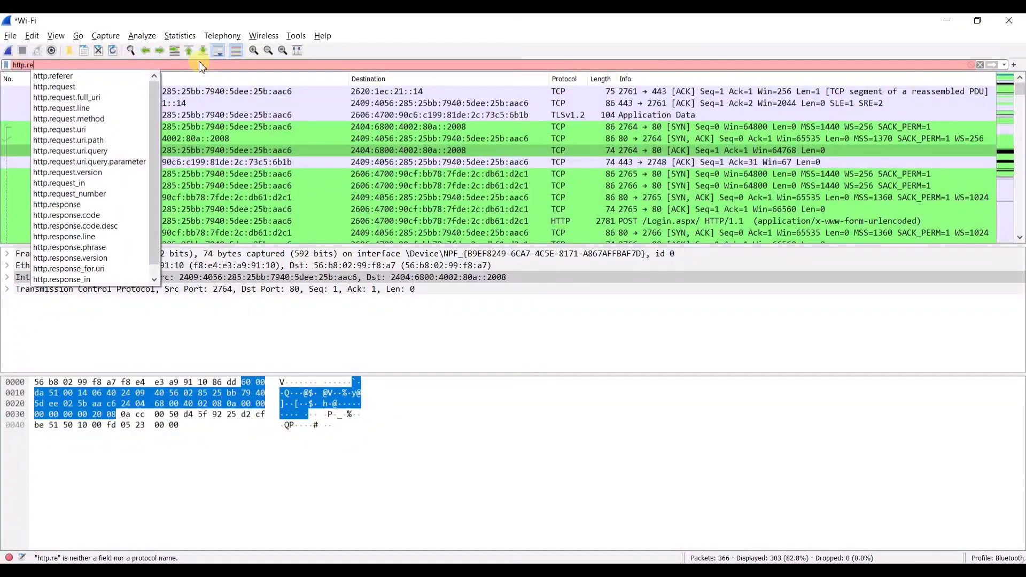
text(quest)
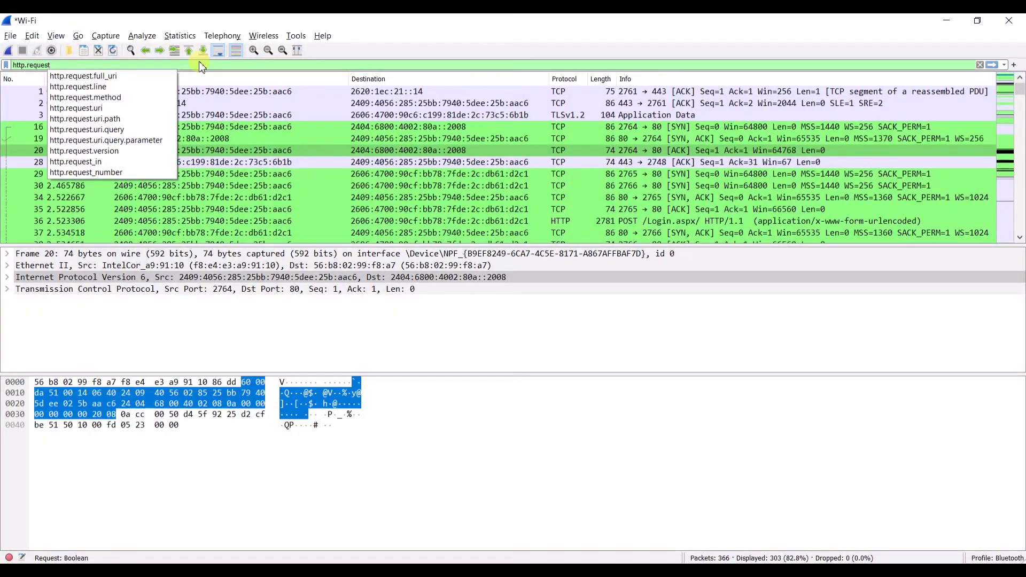
key(Return)
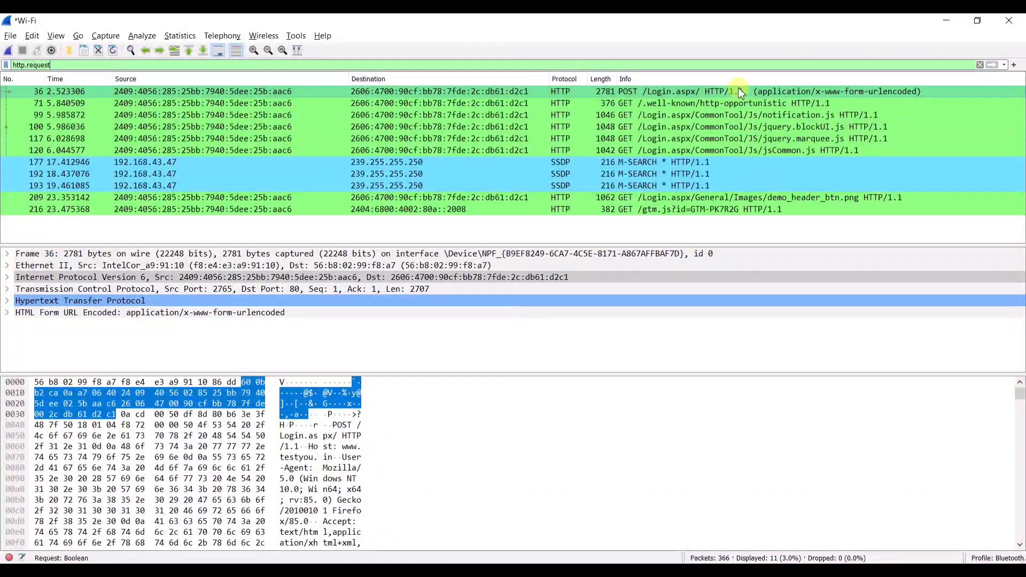
click(714, 113)
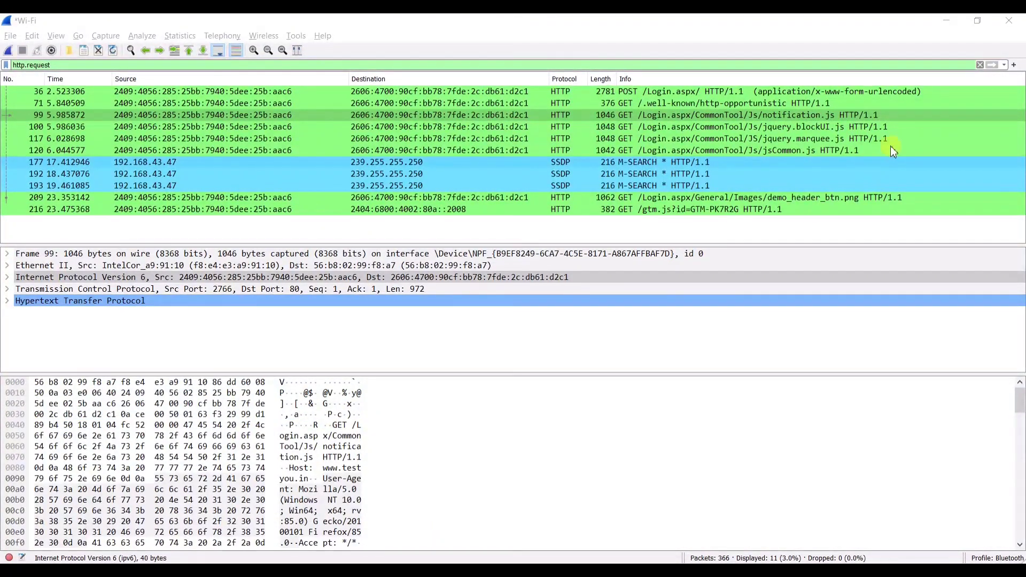
click(978, 65)
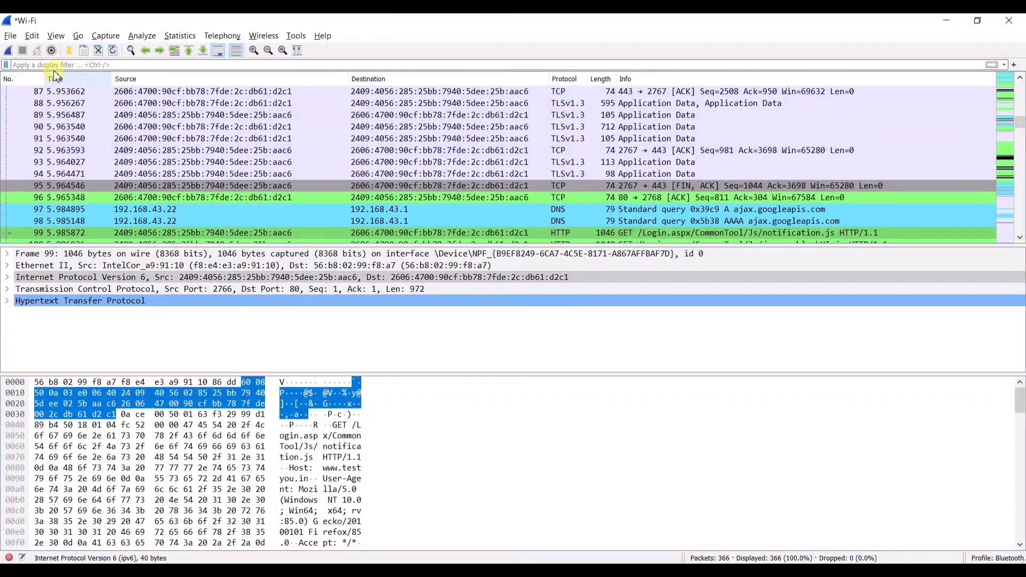
- Turn on View > Name Resolution > Resolve Network Addresses
click(55, 35)
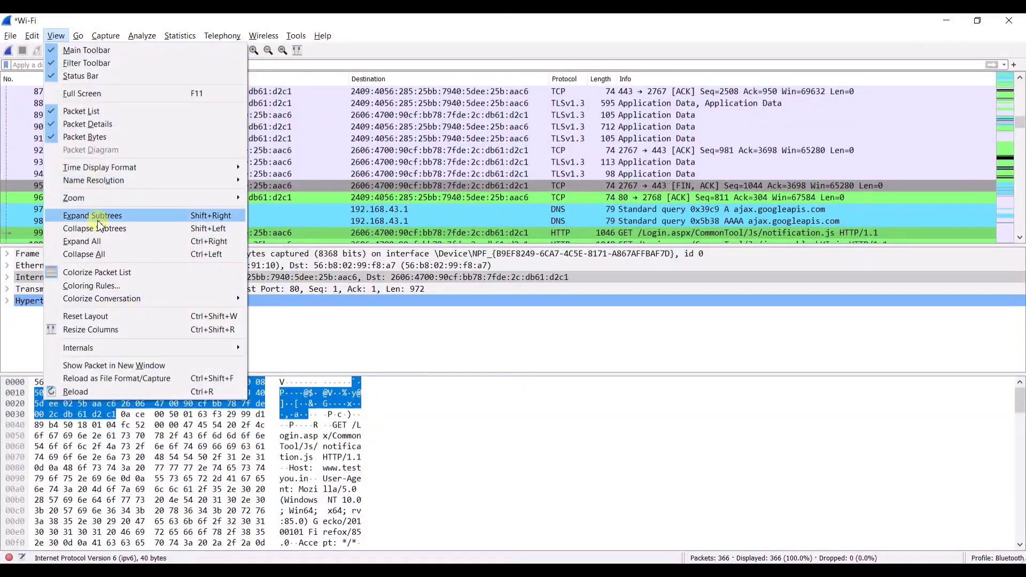
mouse_move(104, 182)
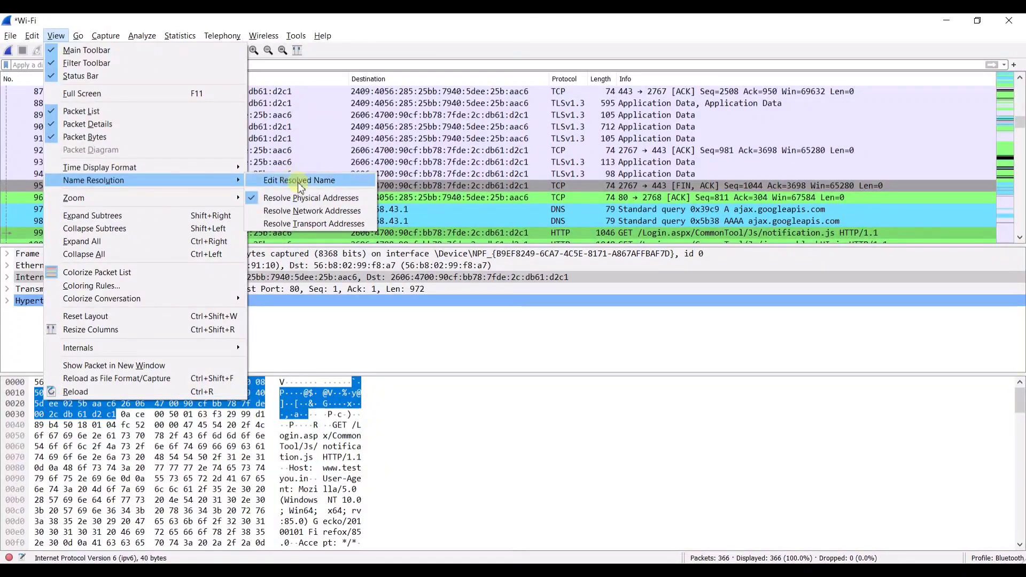
click(314, 210)
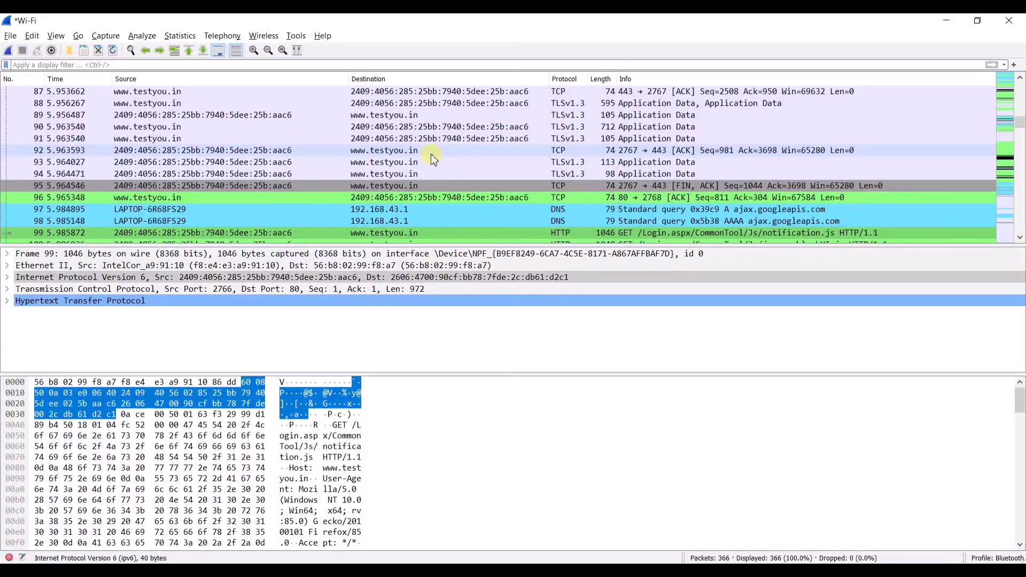
- Inspect packets 92 through 95 with their resolved host names
click(415, 150)
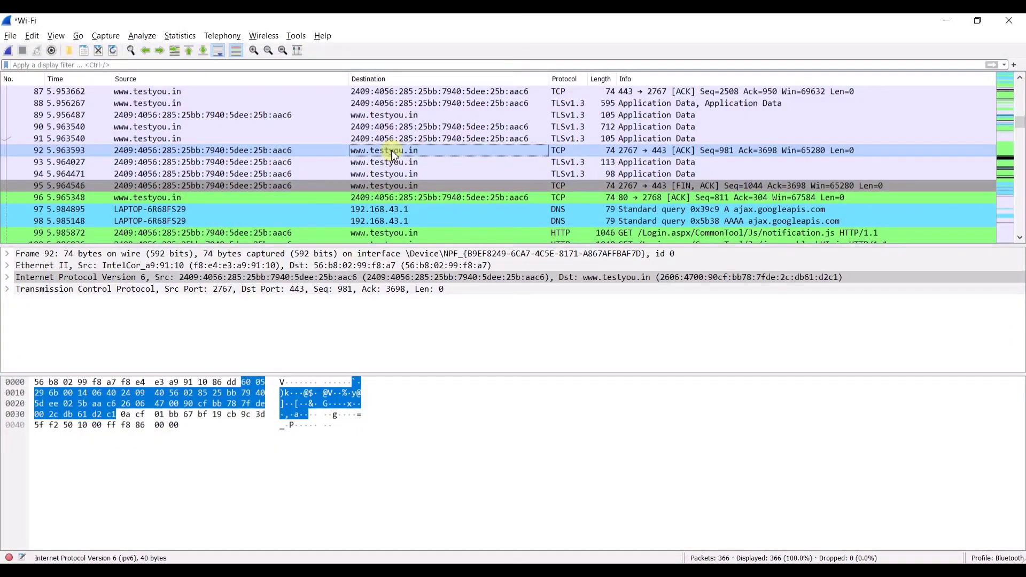
click(432, 166)
click(428, 171)
click(424, 185)
scroll(428, 217, down, 1)
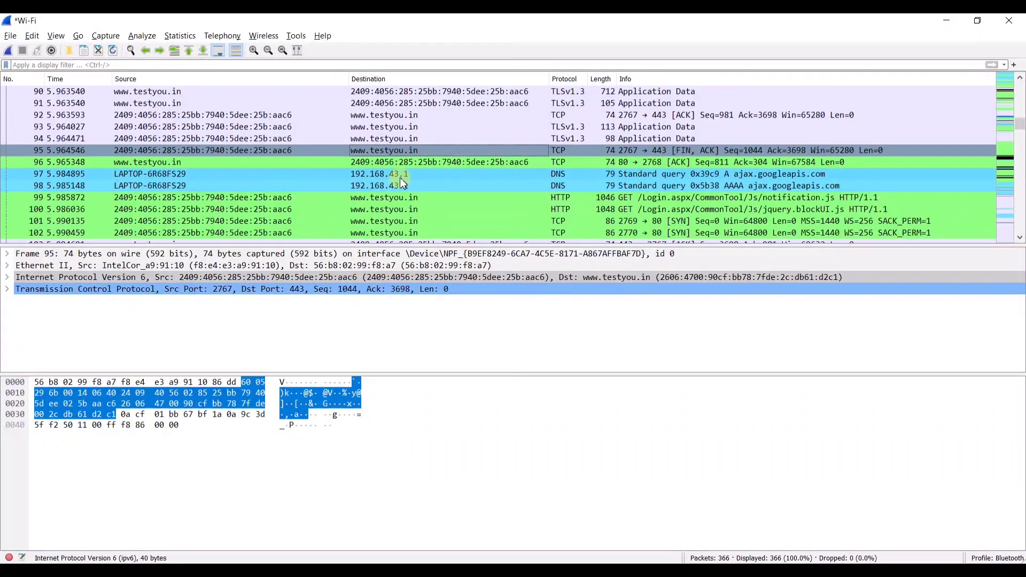
scroll(417, 196, down, 1)
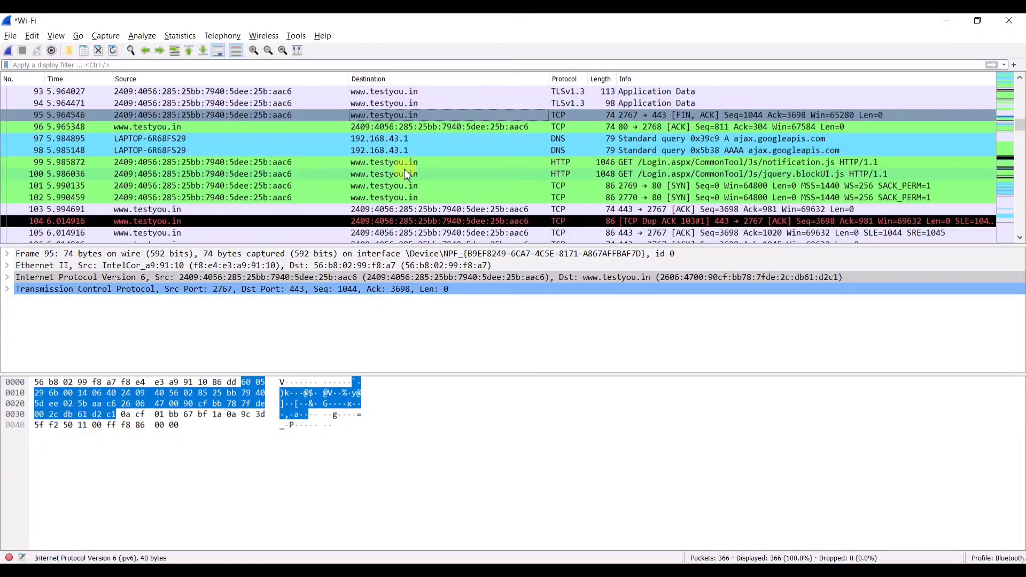
scroll(485, 182, down, 5)
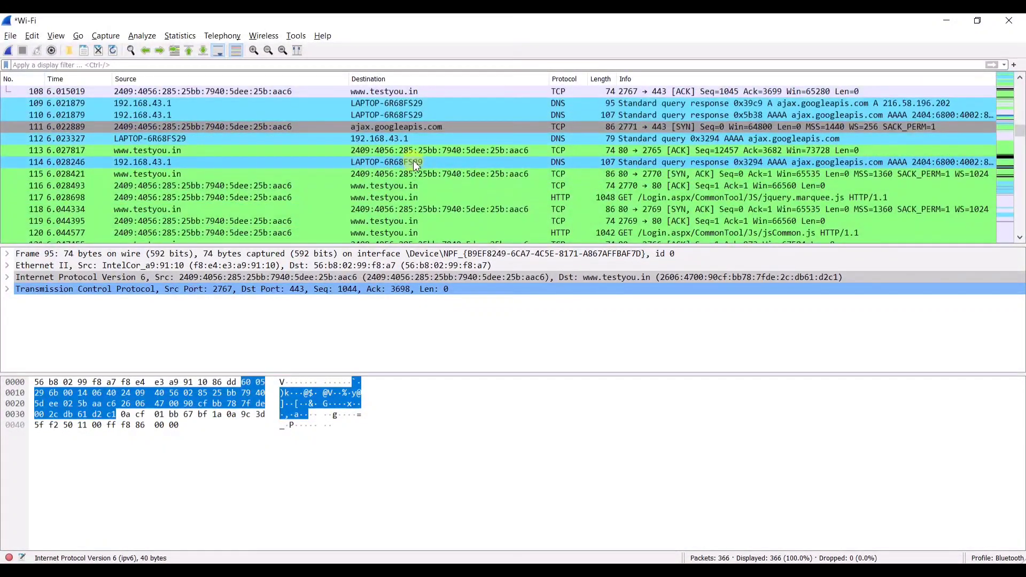
scroll(412, 160, up, 1)
scroll(407, 171, up, 5)
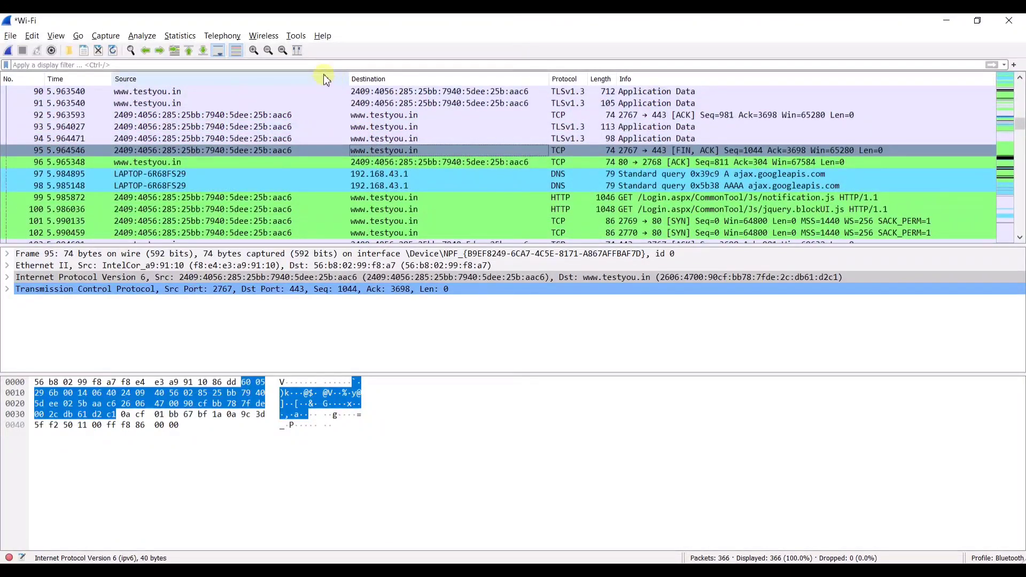
- Filter the capture by tcp.port==443, then by tcp.port==80
click(188, 59)
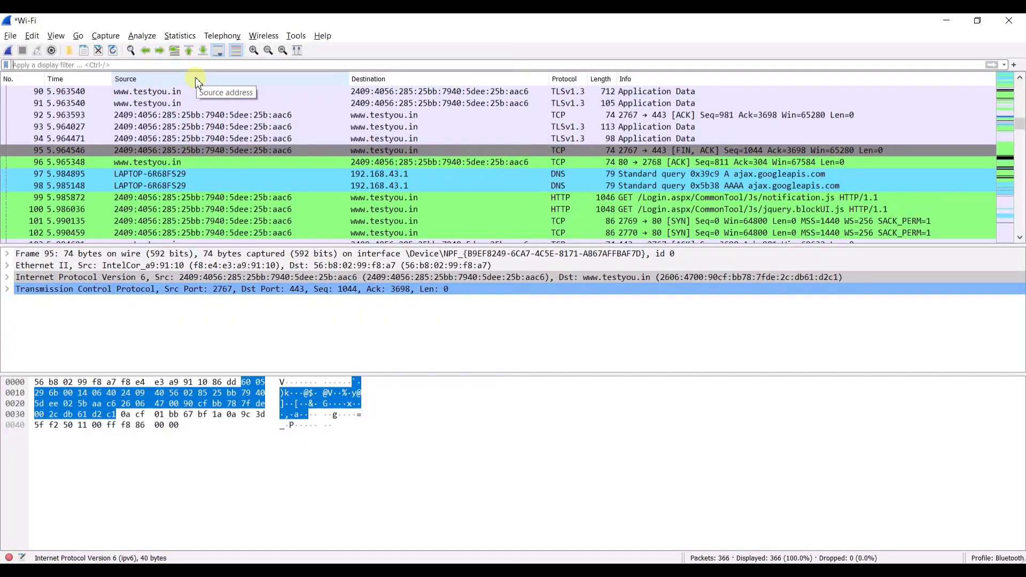
text(tcp)
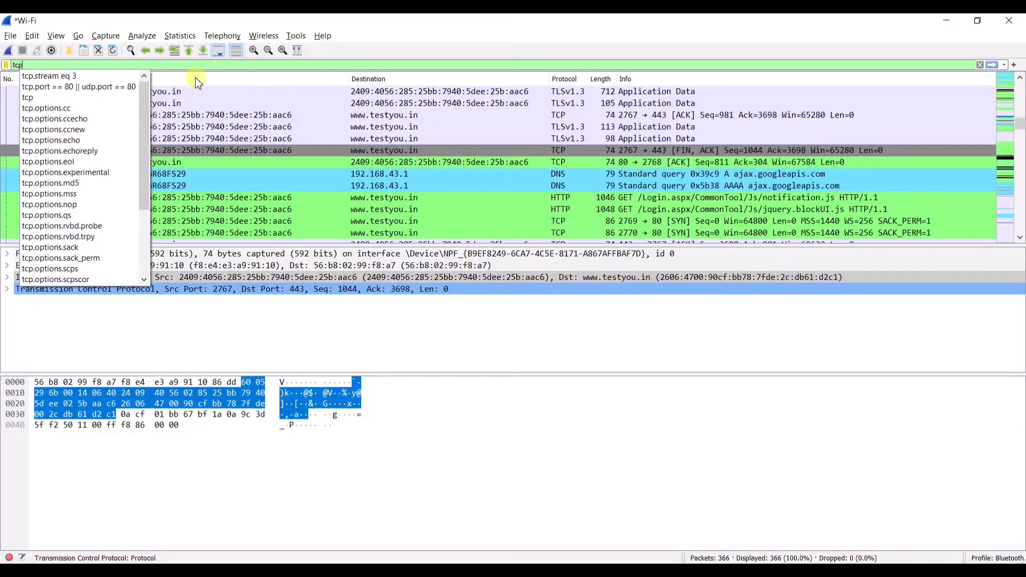
text(.port)
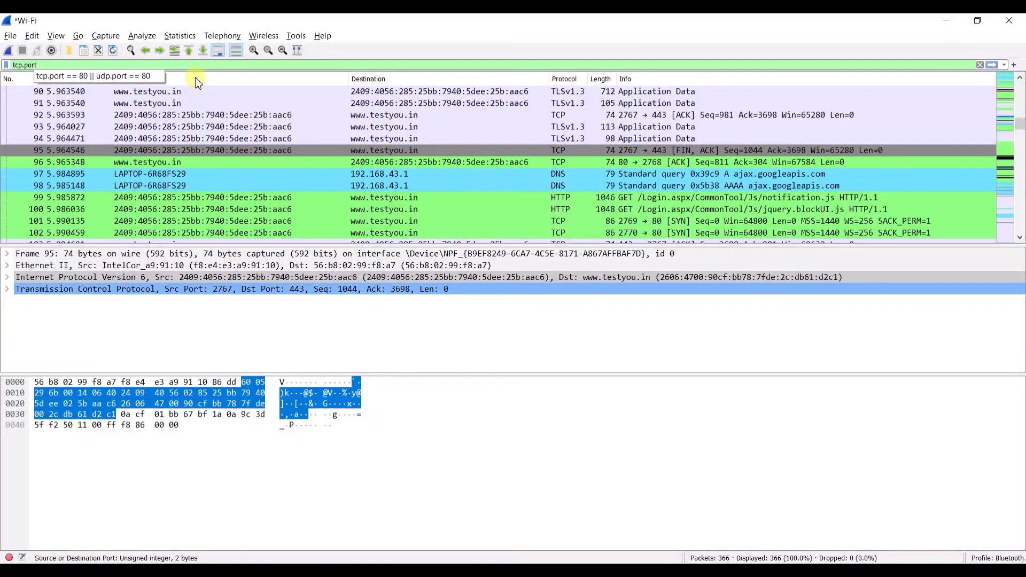
text(==)
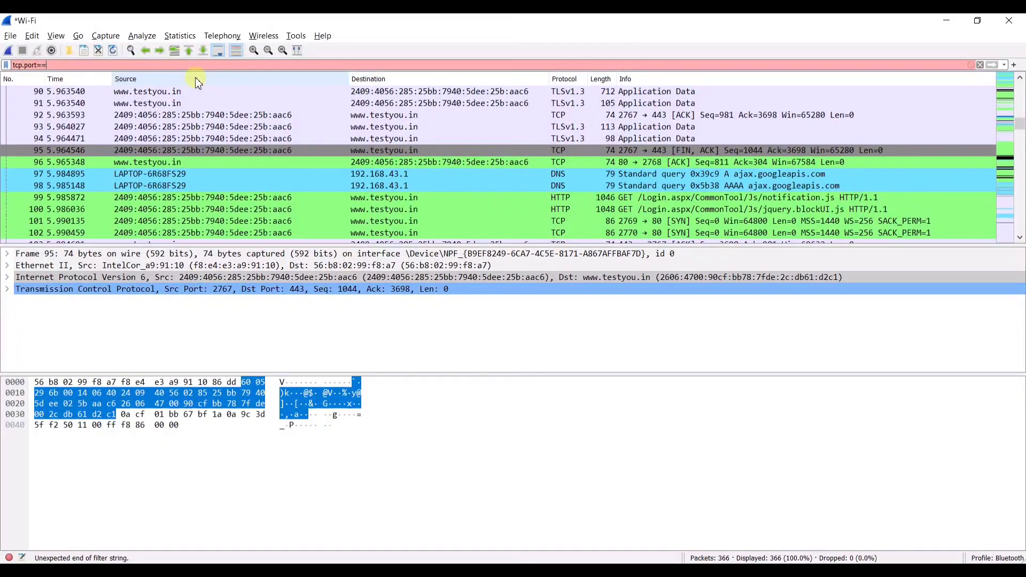
text(443)
key(Return)
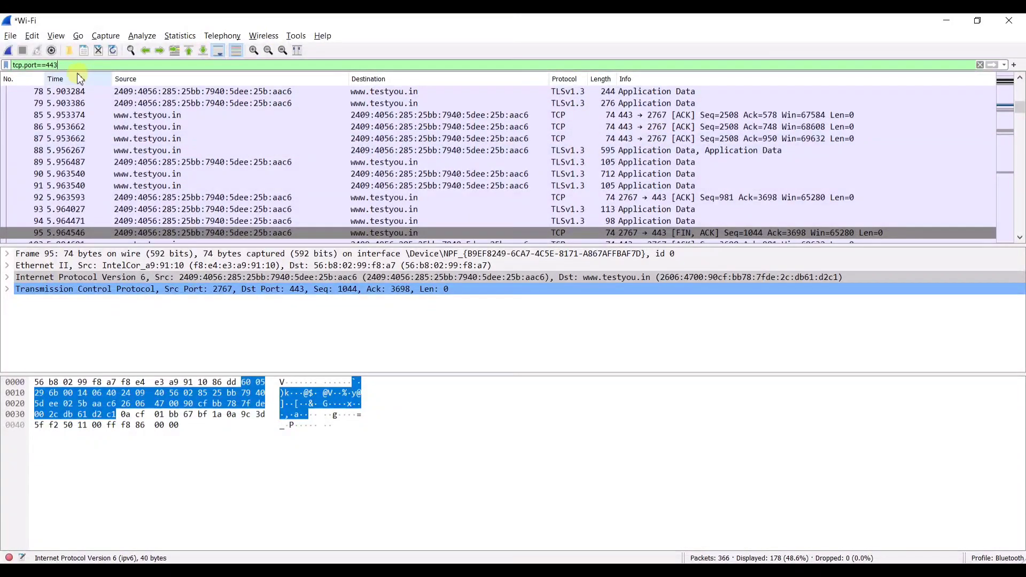
key(BackSpace)
key(BackSpace)
key(BackSpace)
text(8)
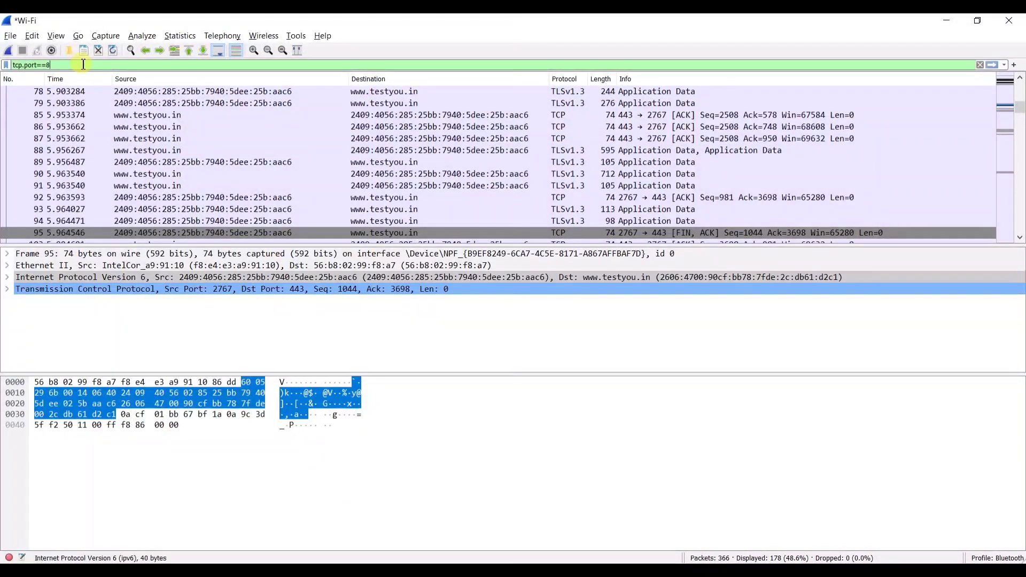
text(0)
key(Return)
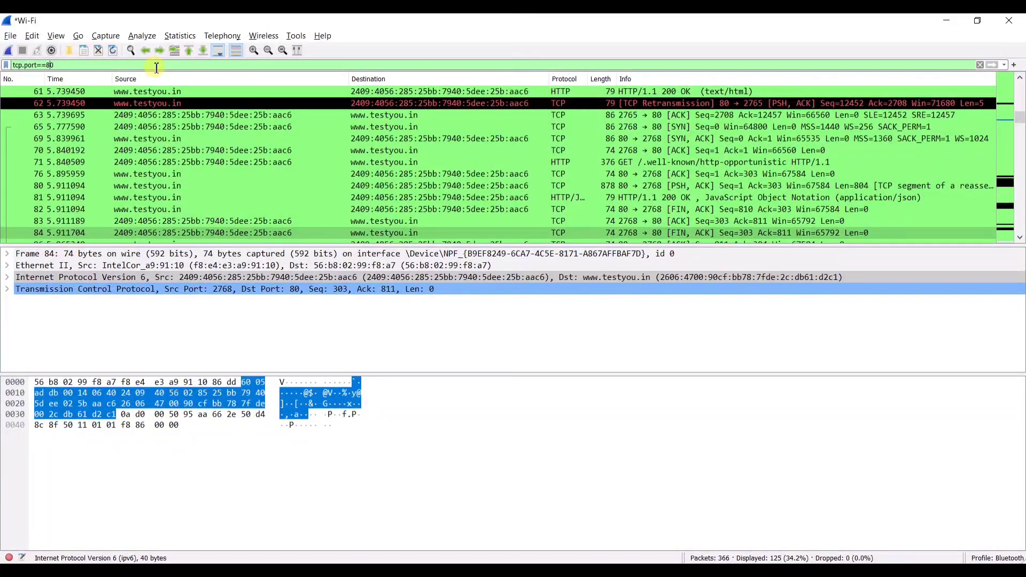
- Change the filter to udp.port==80, then to udp.port==53 to show DNS traffic
key(Left)
key(Left)
key(Left)
key(Left)
key(Left)
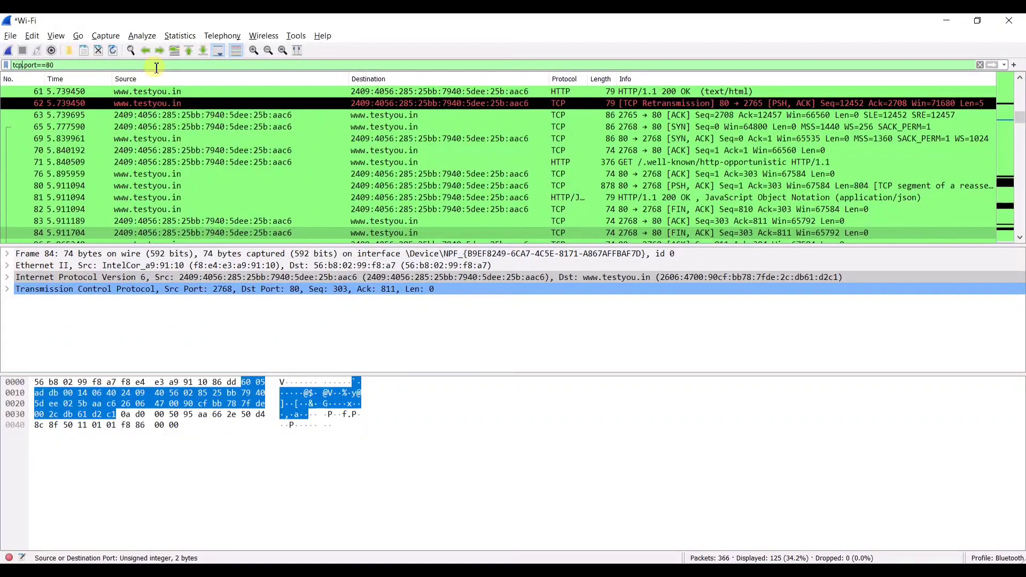
key(BackSpace)
key(BackSpace)
key(BackSpace)
text(udp)
key(Right)
key(Right)
key(Right)
key(Right)
key(Right)
key(Right)
key(Right)
key(Right)
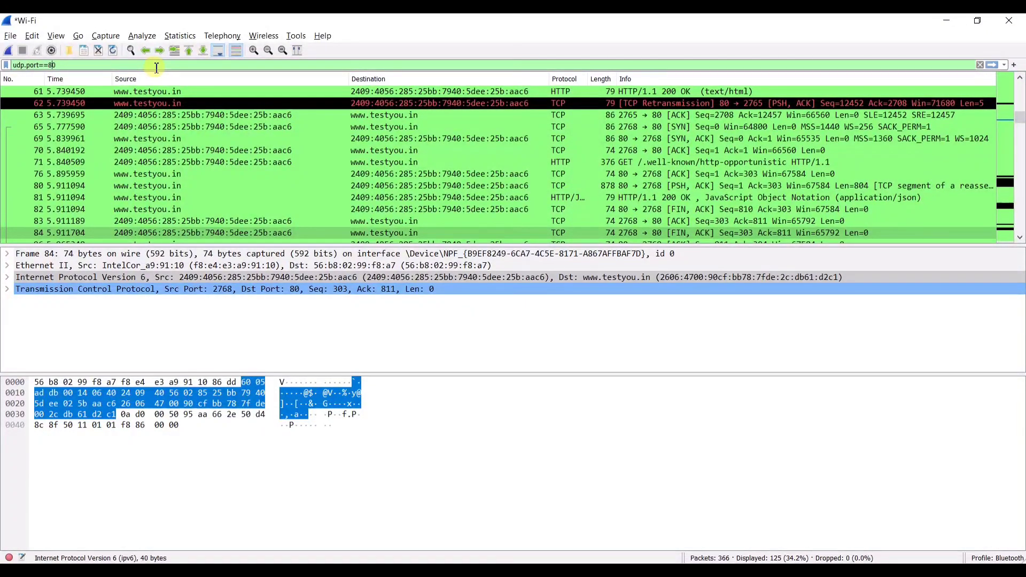
key(BackSpace)
key(BackSpace)
text(53)
key(Return)
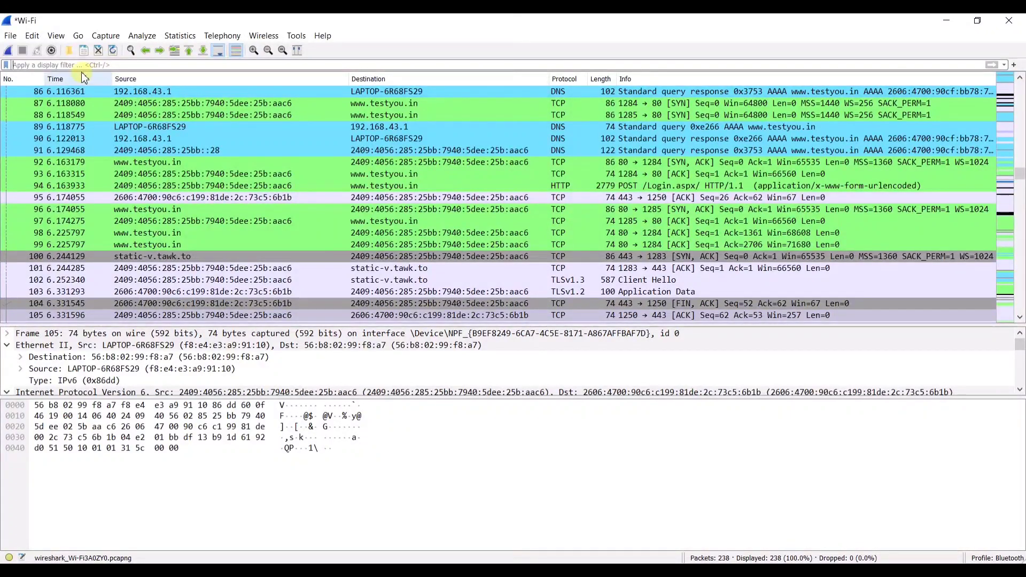
- Open the Statistics menu for the unfiltered 238-packet capture
click(180, 36)
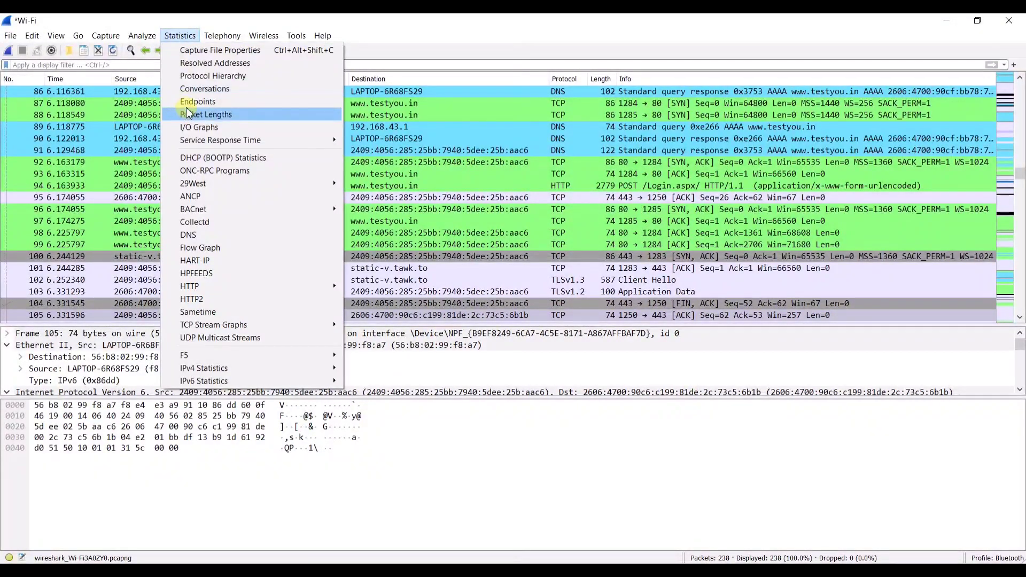
- Open Conversations and browse the IPv4, IPv6, TCP and UDP tabs, selecting sample conversations
click(213, 89)
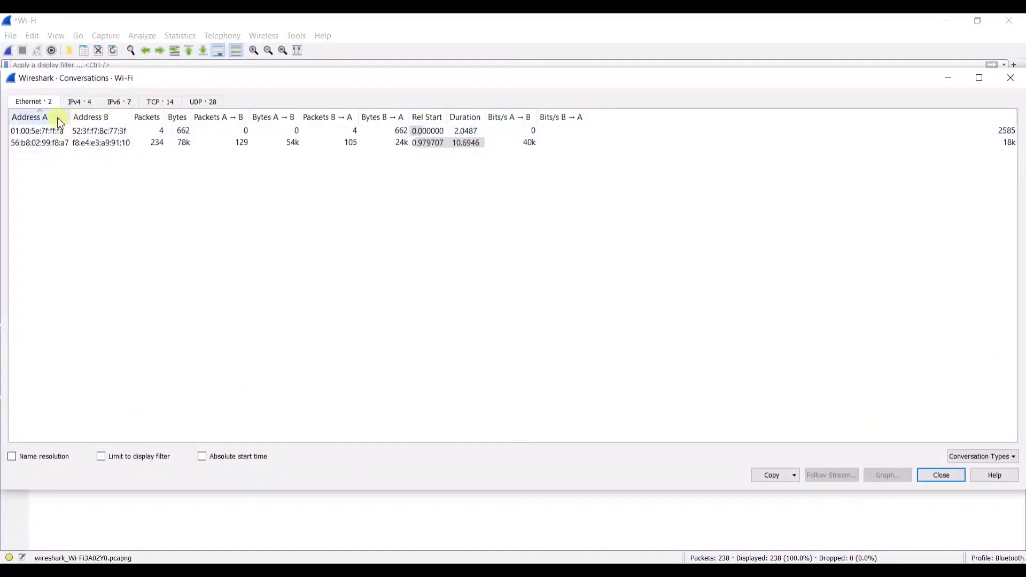
click(71, 102)
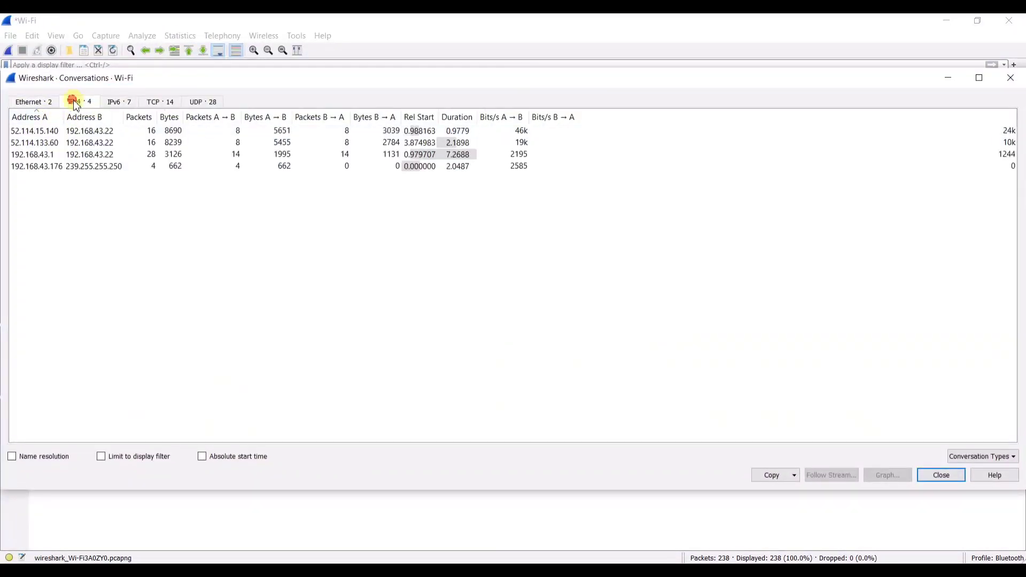
click(120, 154)
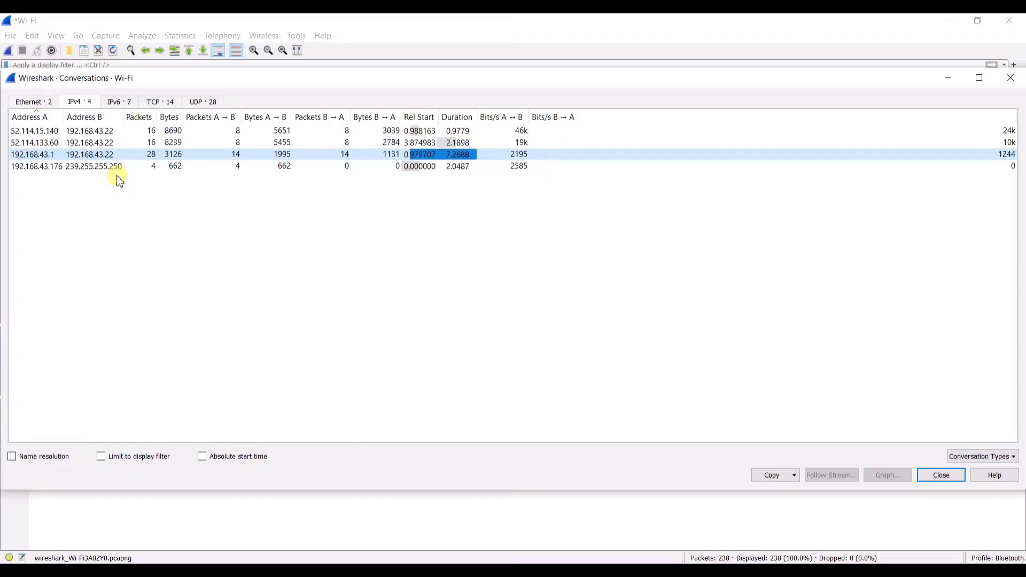
click(121, 103)
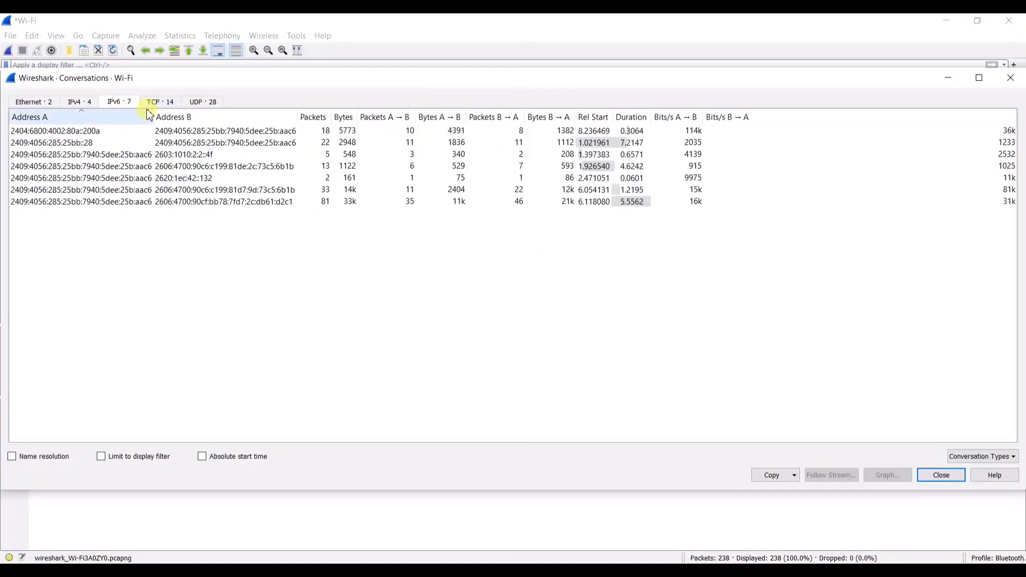
click(161, 102)
drag(335, 344, 299, 152)
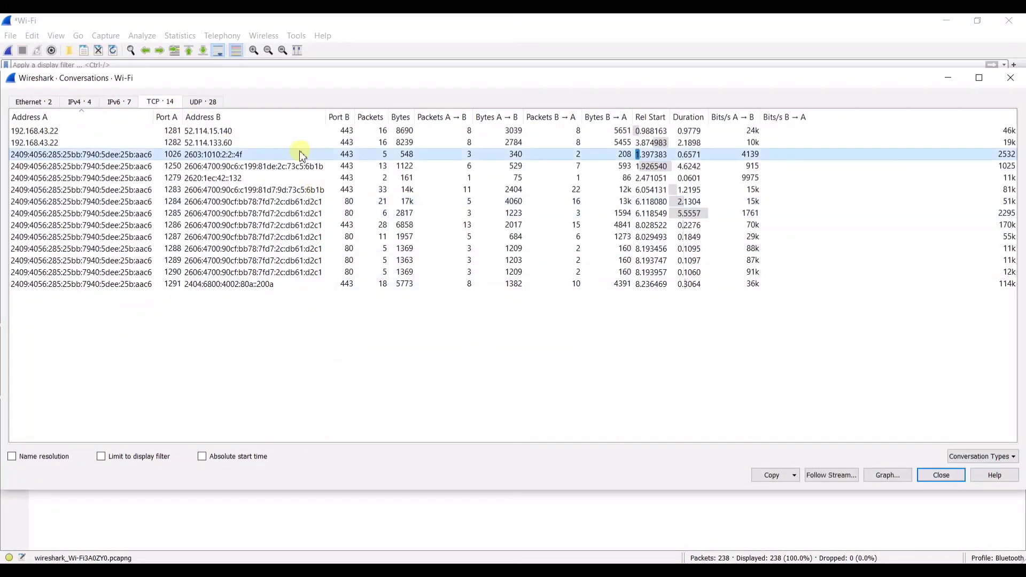
click(217, 101)
scroll(398, 257, down, 1)
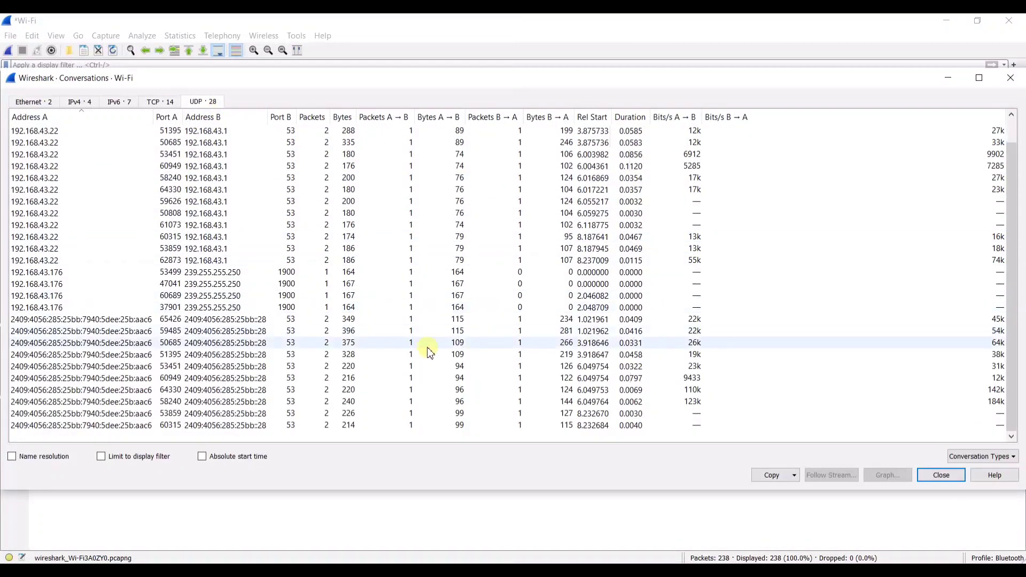
scroll(430, 350, up, 1)
click(505, 207)
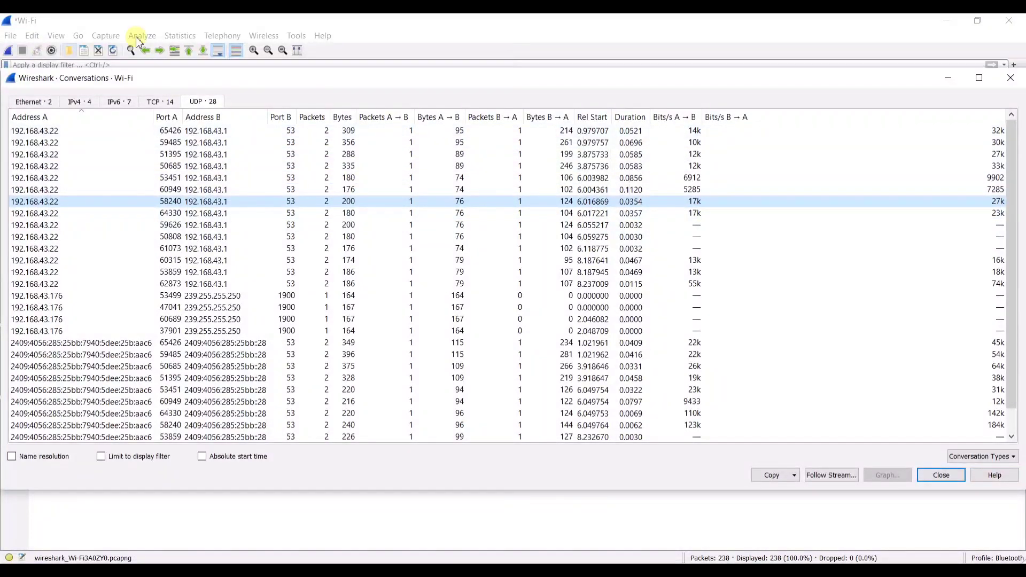
- Select the TCP port 1282 conversation to 52.114.133.60, check the conversation types, then close
click(162, 101)
click(176, 154)
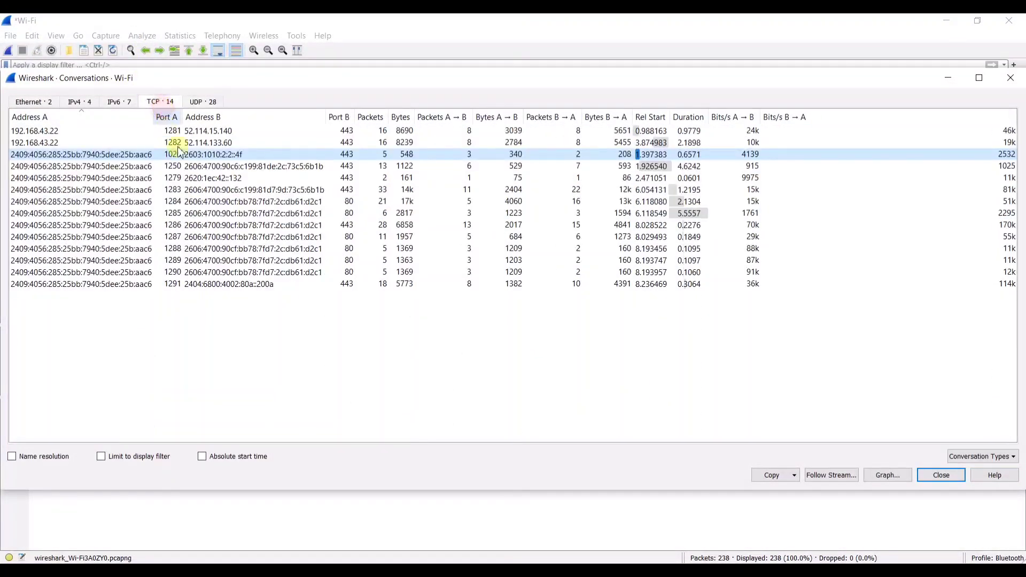
drag(206, 131, 208, 147)
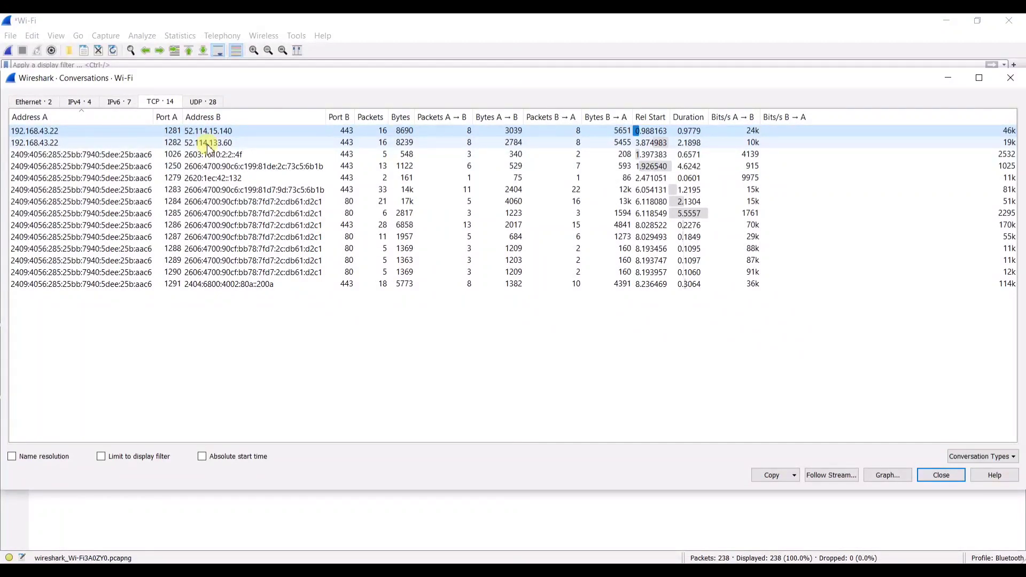
click(207, 143)
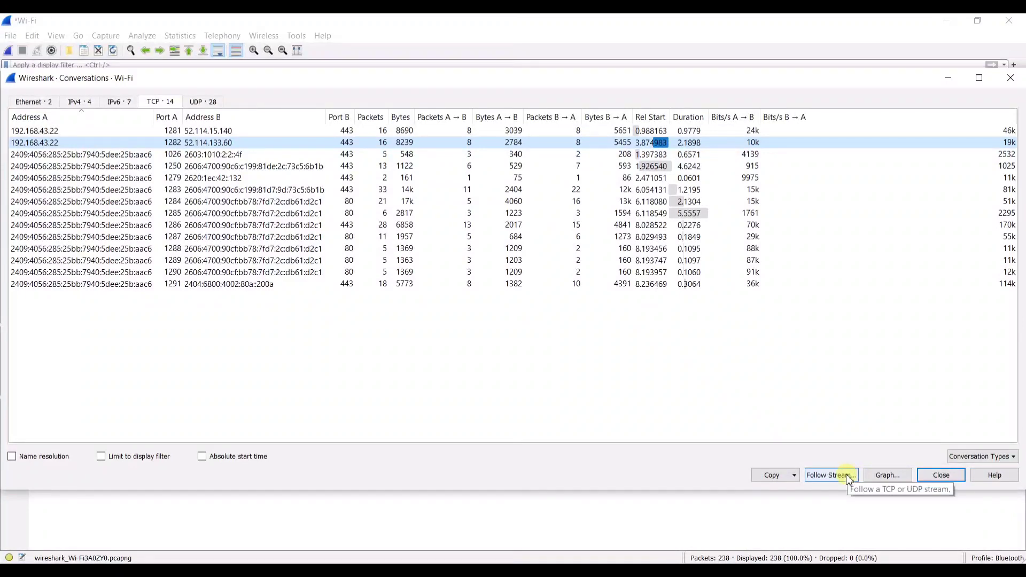
click(974, 456)
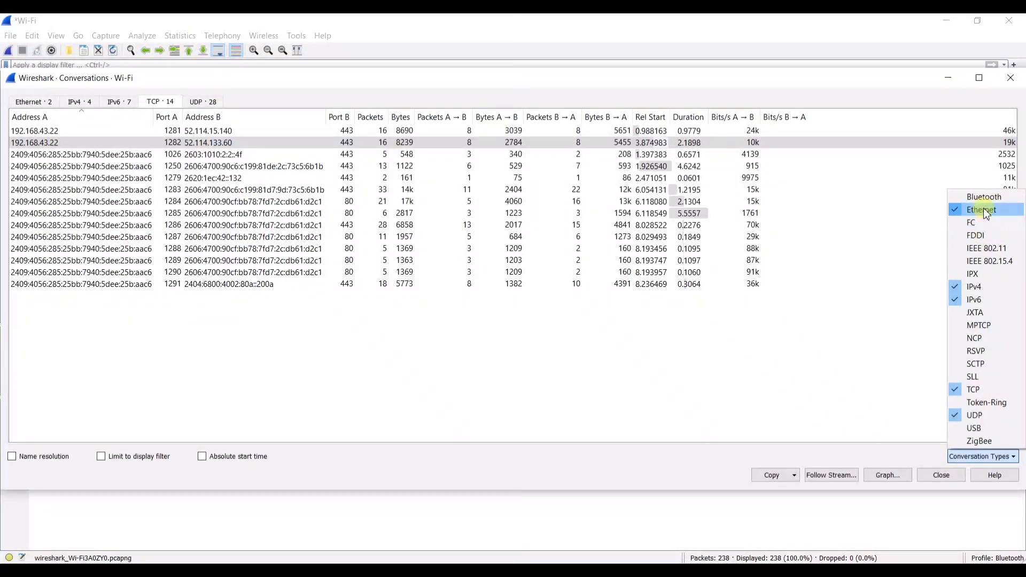
click(885, 325)
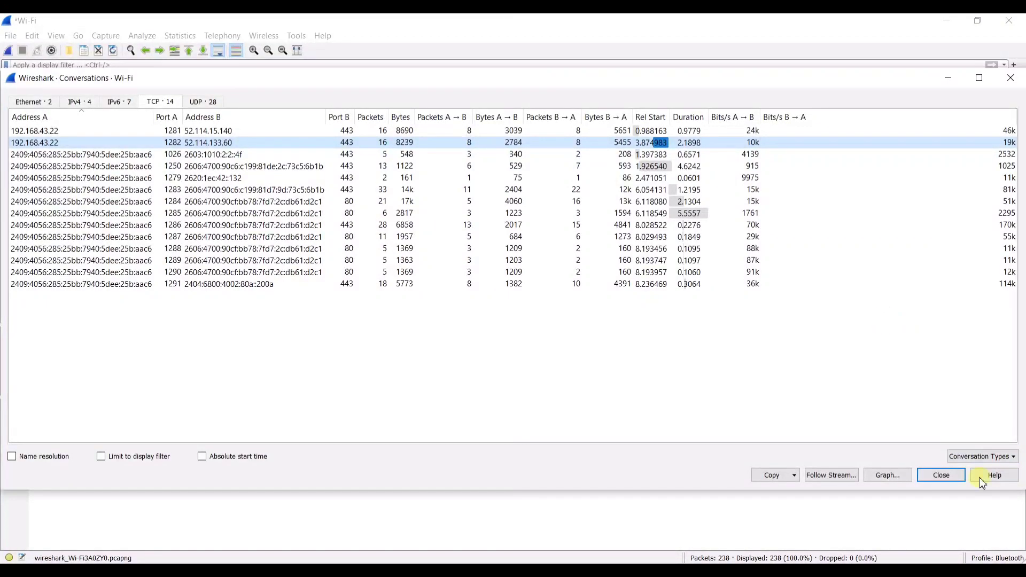
click(941, 475)
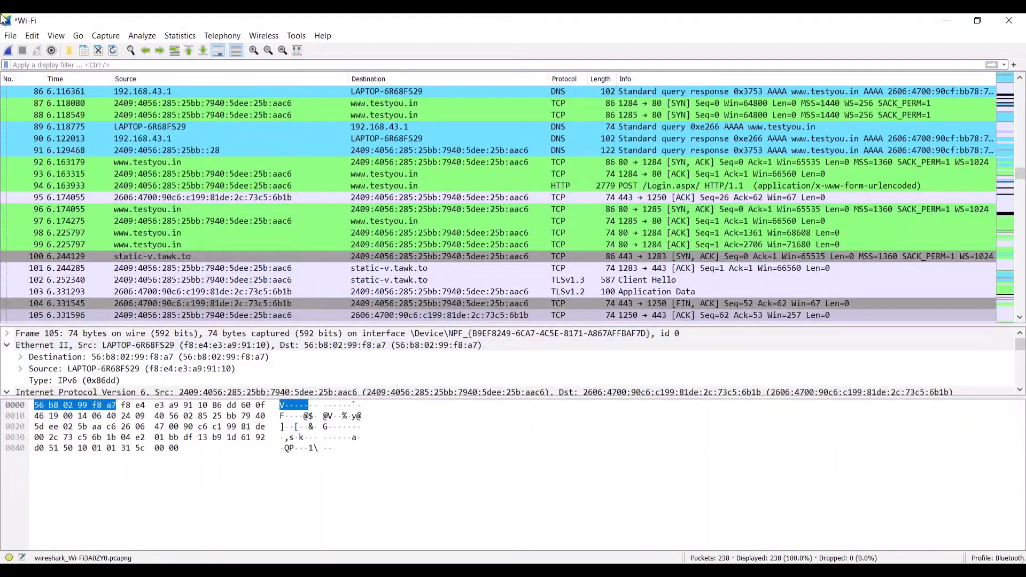
click(179, 39)
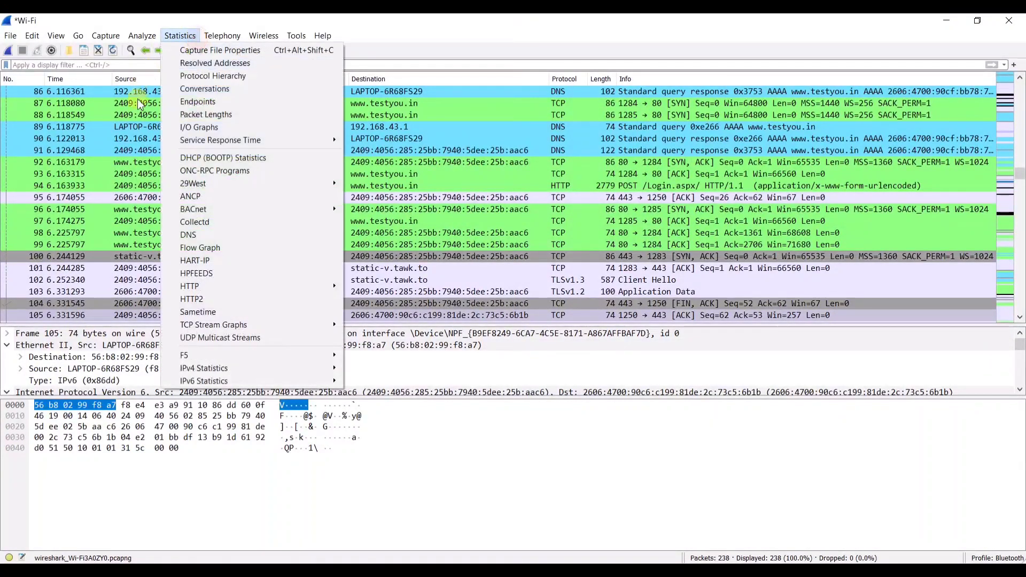
click(195, 109)
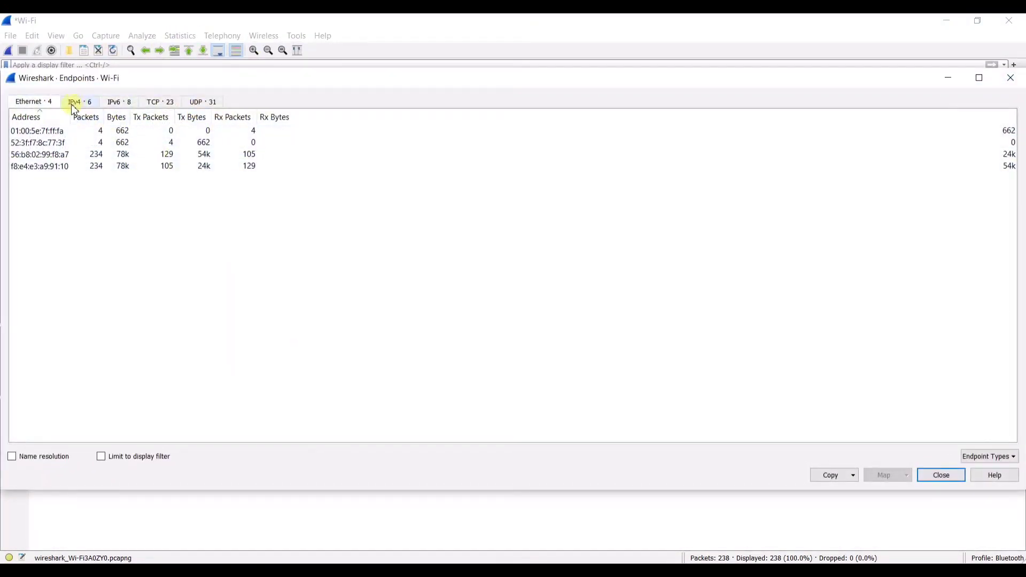
click(78, 101)
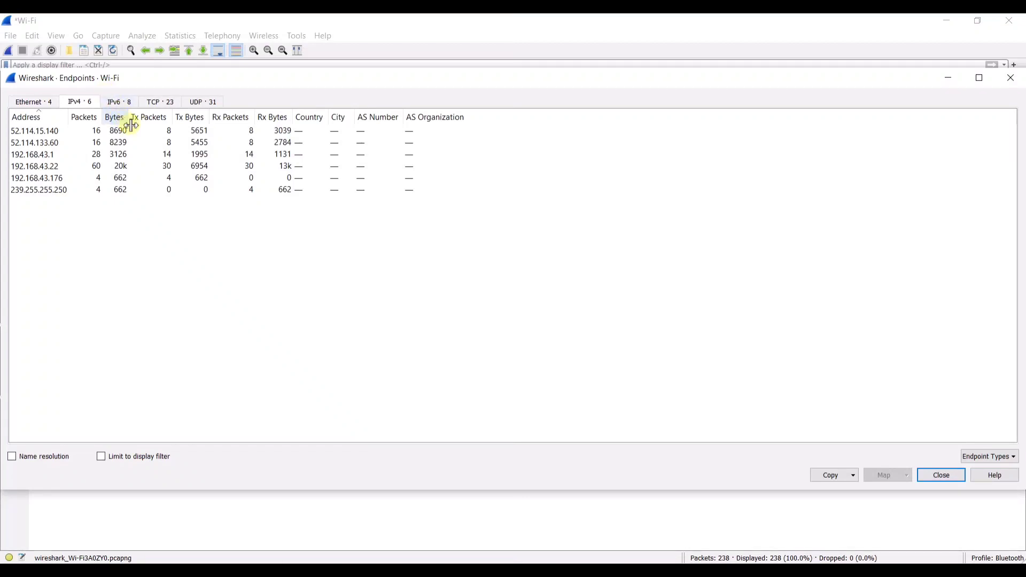
click(128, 103)
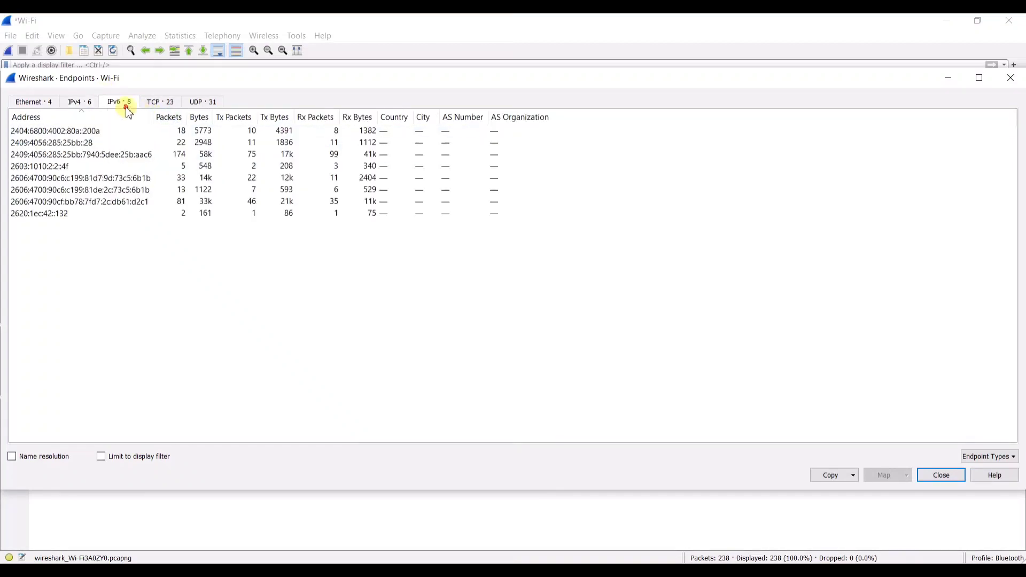
click(77, 106)
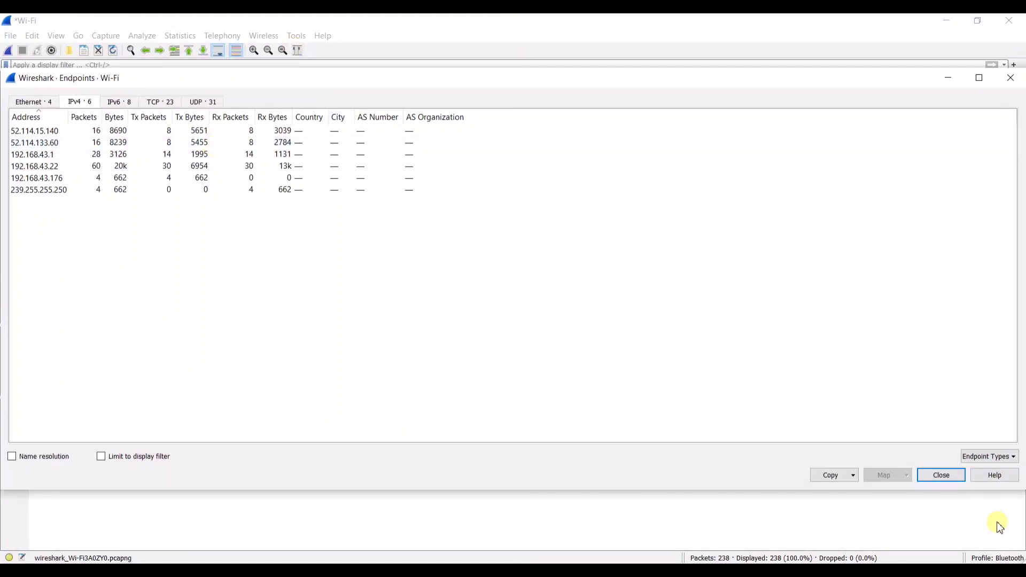
click(941, 476)
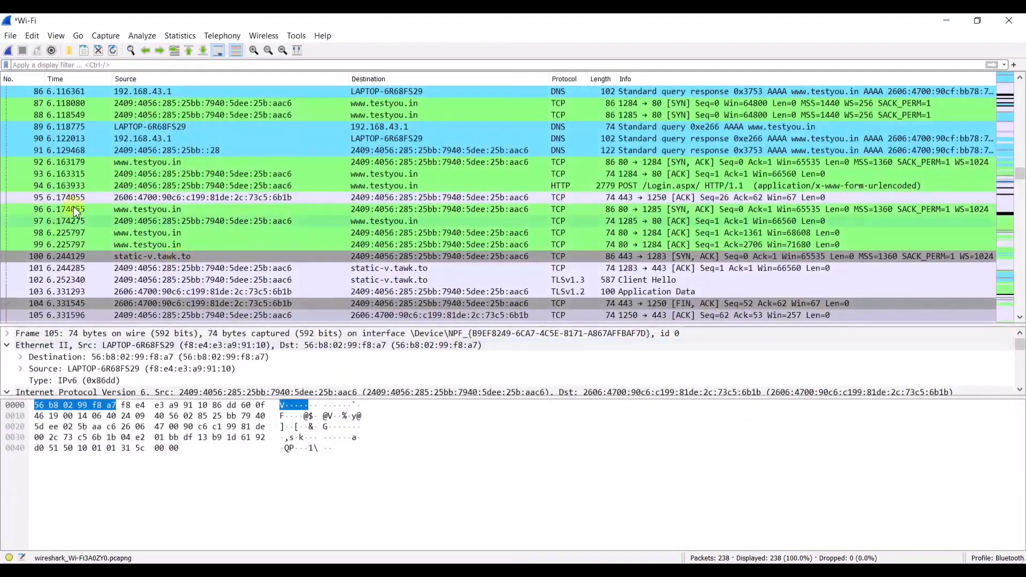
- Open Statistics > Flow Graph, enlarge its window and select the first M-SEARCH flow
click(180, 37)
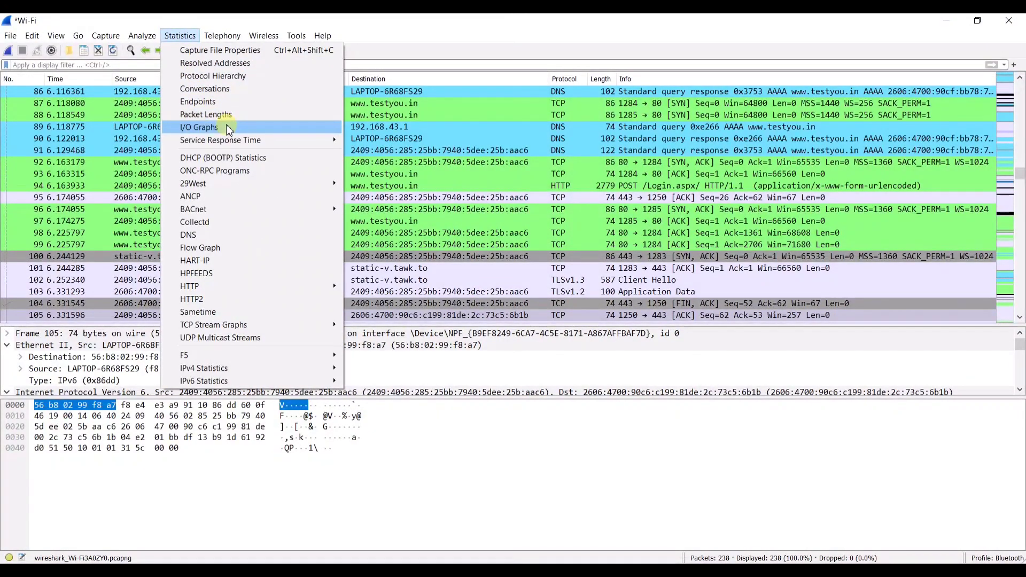
click(250, 259)
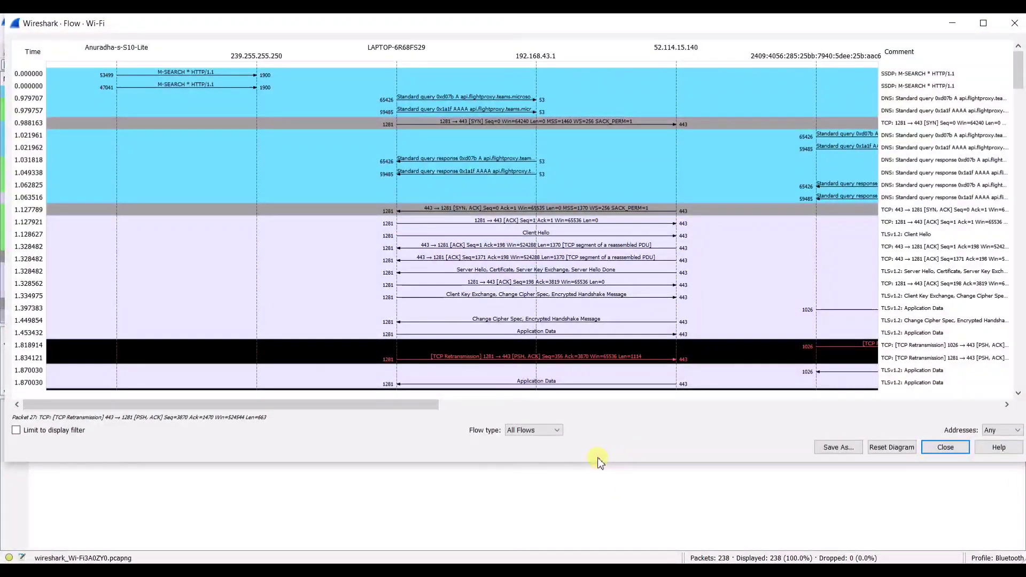
drag(607, 463, 610, 566)
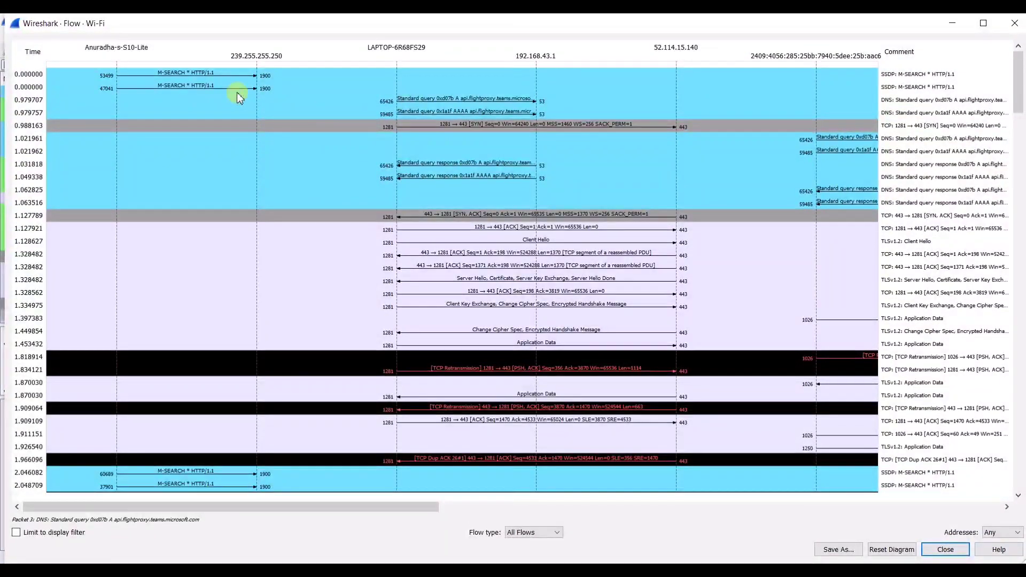
click(210, 75)
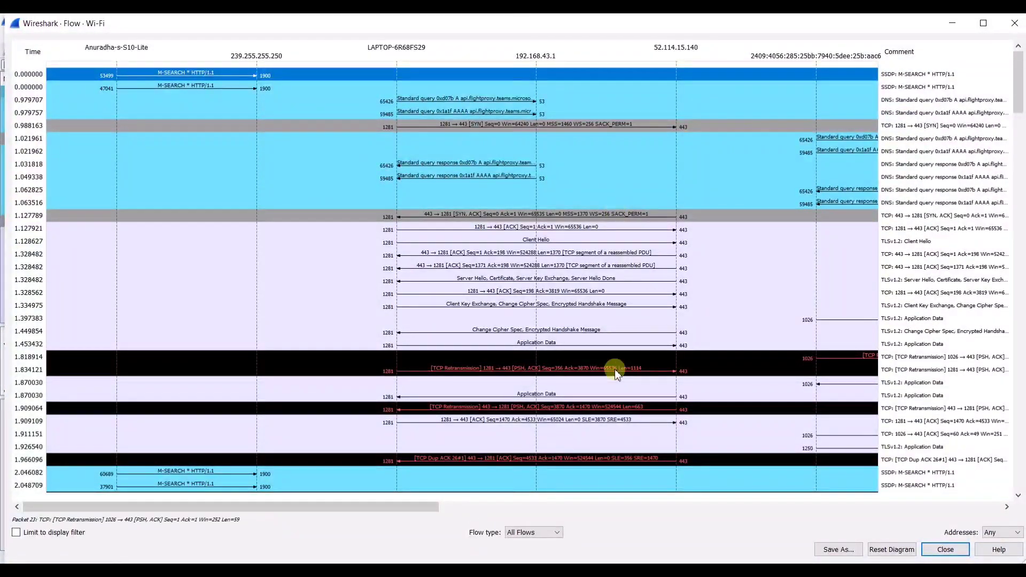
- Scroll through the flow diagram and set Addresses to Network
drag(321, 508, 570, 434)
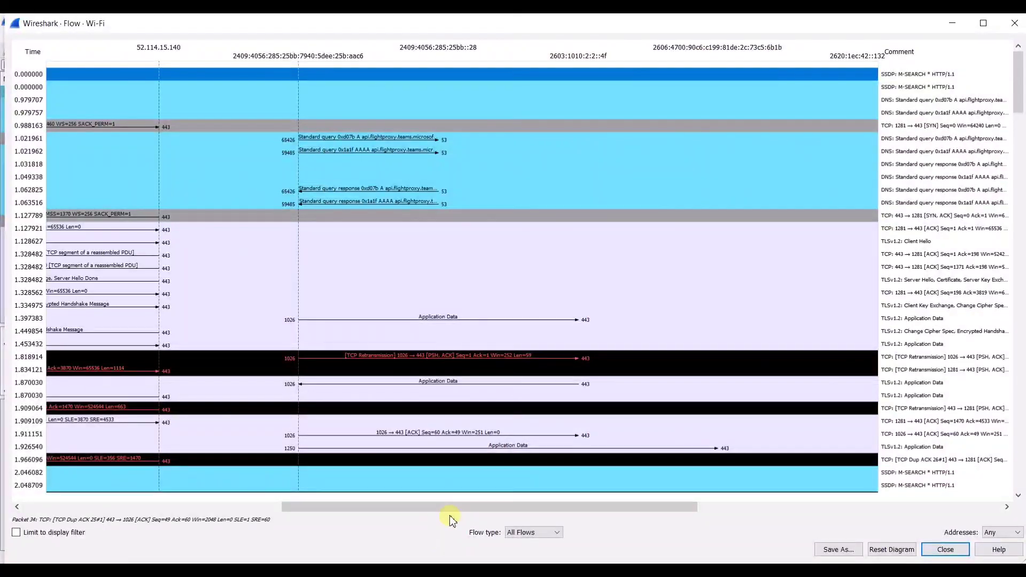
drag(456, 506, 817, 500)
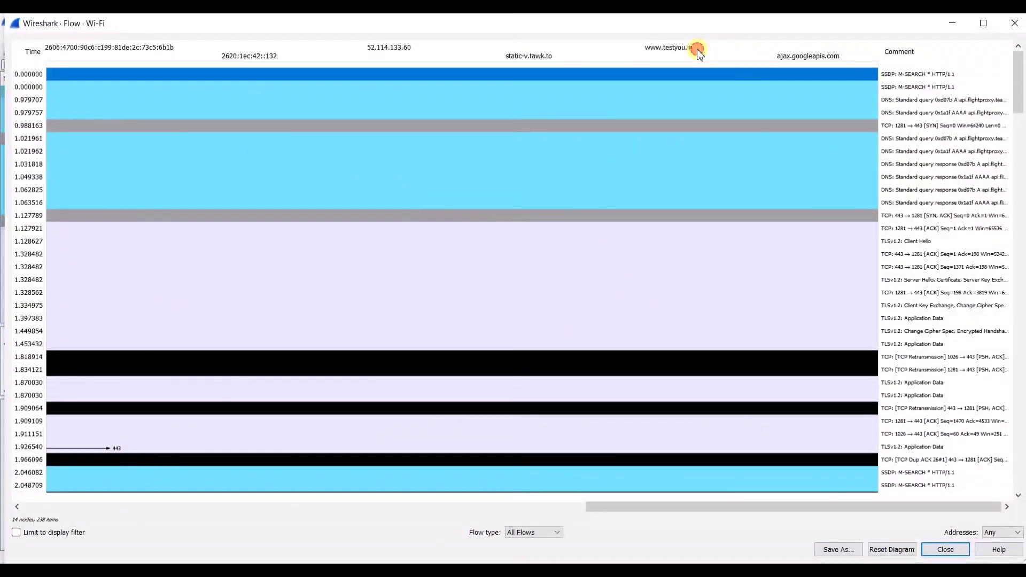
drag(744, 508, 380, 506)
scroll(414, 278, down, 7)
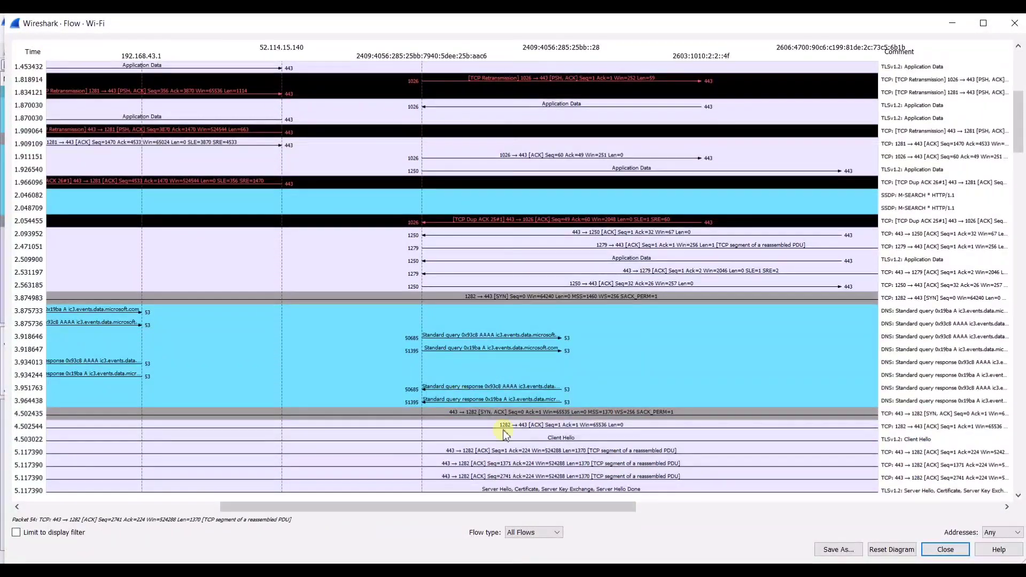
scroll(534, 471, down, 2)
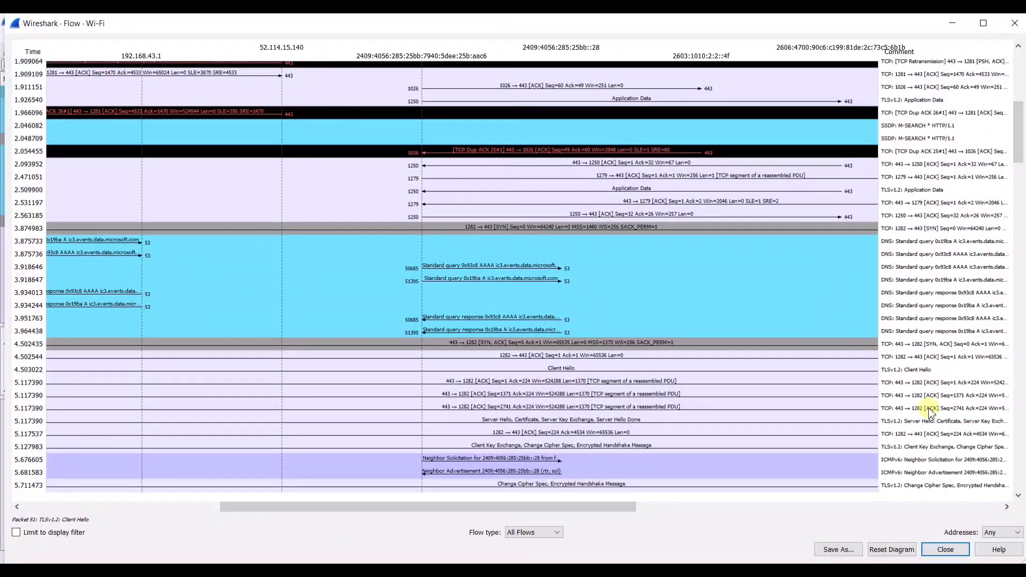
click(992, 534)
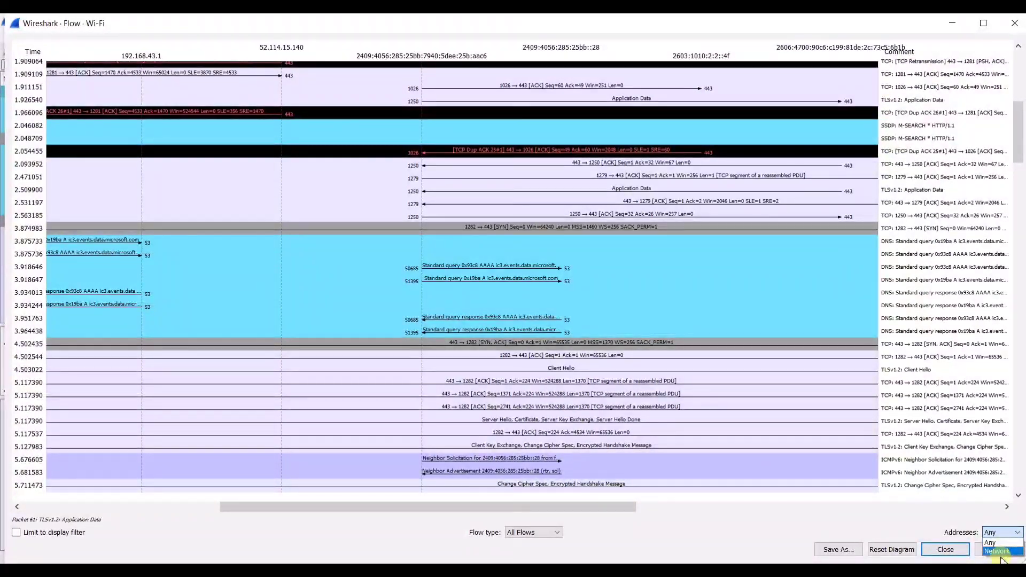
click(1000, 552)
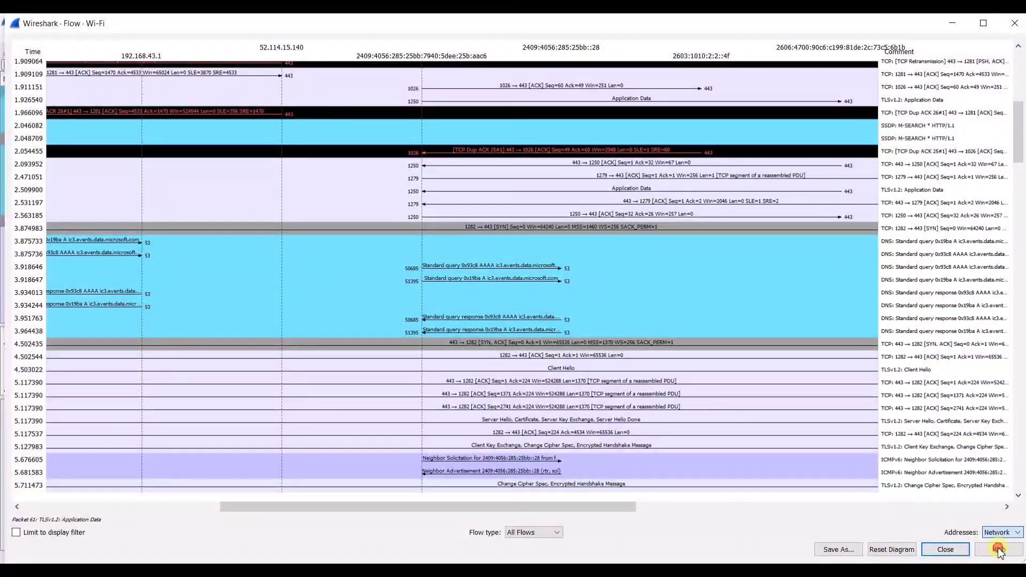
- Scroll down the flow graph and drag the view to see the remaining flows
scroll(439, 235, down, 1)
scroll(440, 235, down, 10)
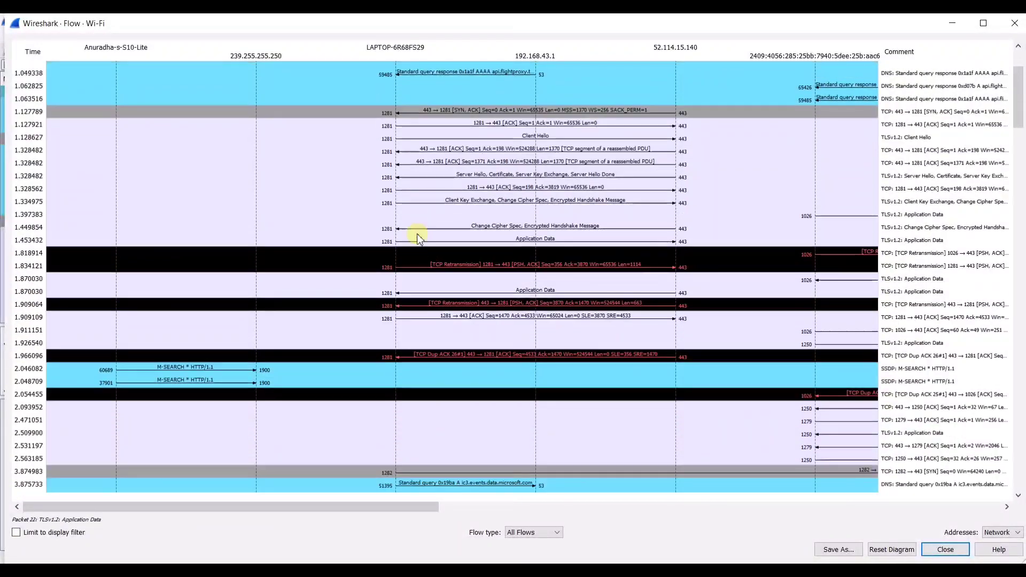
scroll(396, 386, down, 10)
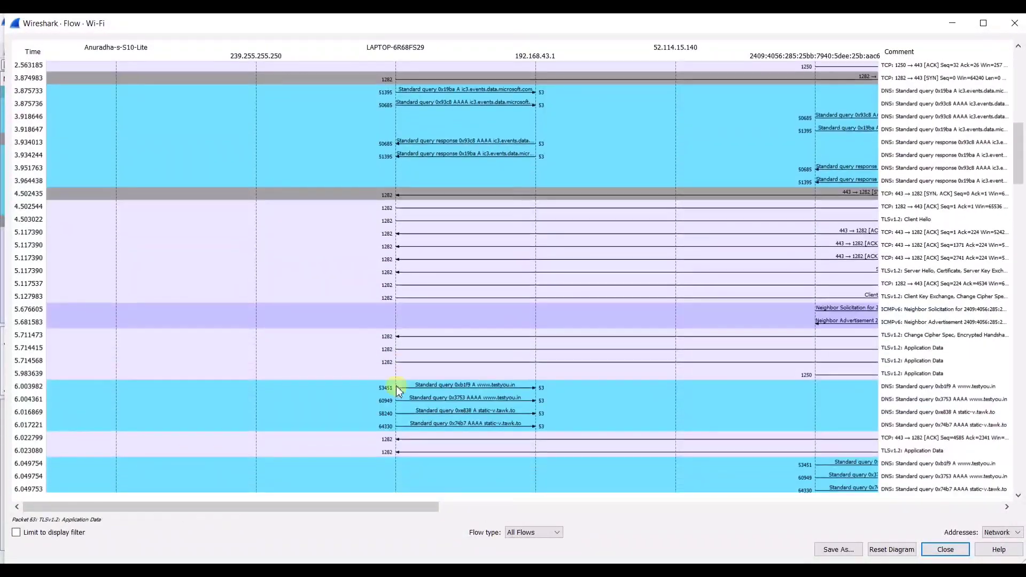
scroll(434, 386, down, 1)
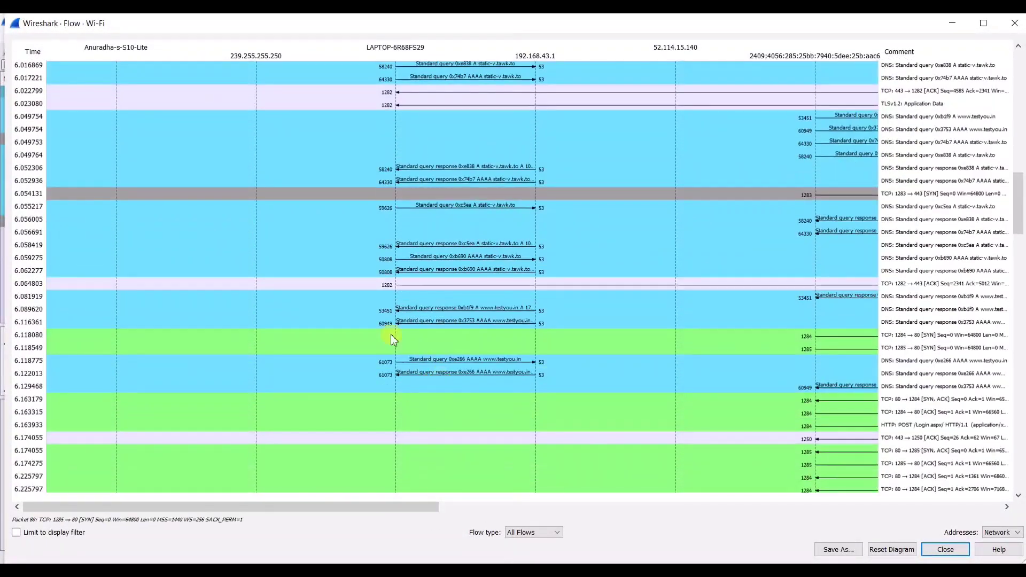
drag(266, 506, 234, 510)
drag(342, 505, 527, 411)
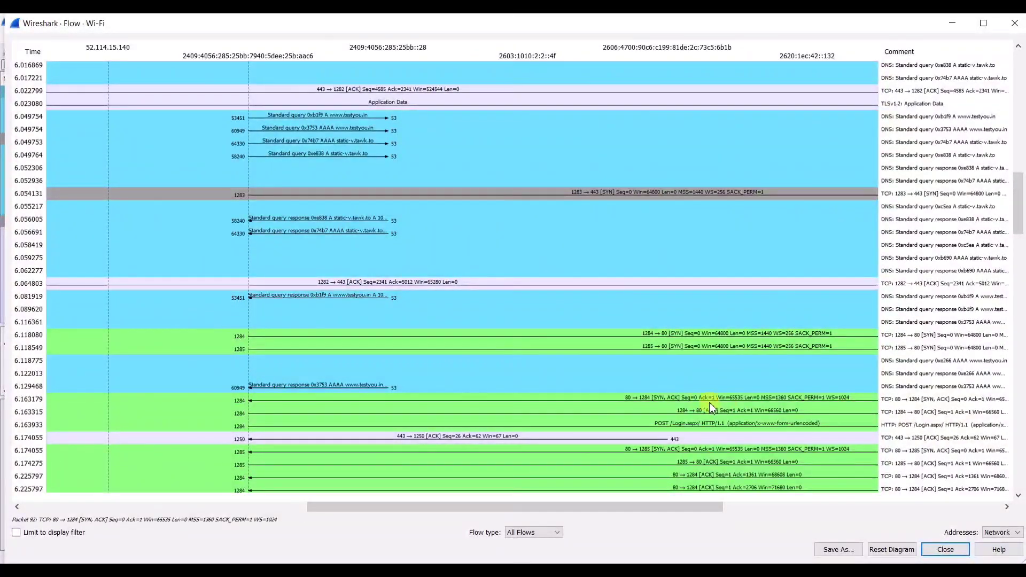
- Select the handshake rows: 6.163179 SYN,ACK, 6.118549 SYN, and 6.163315 ACK
click(728, 401)
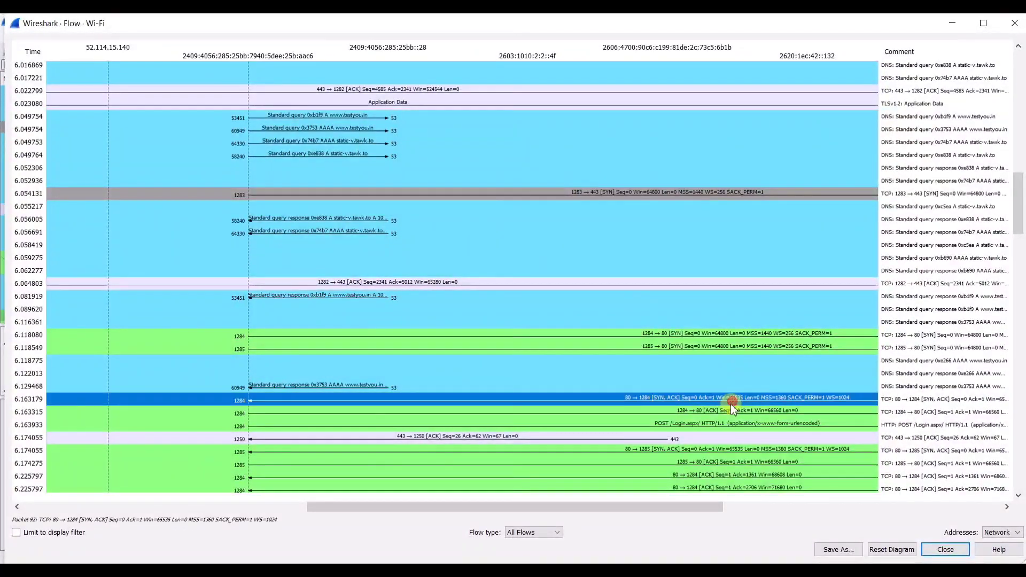
click(674, 345)
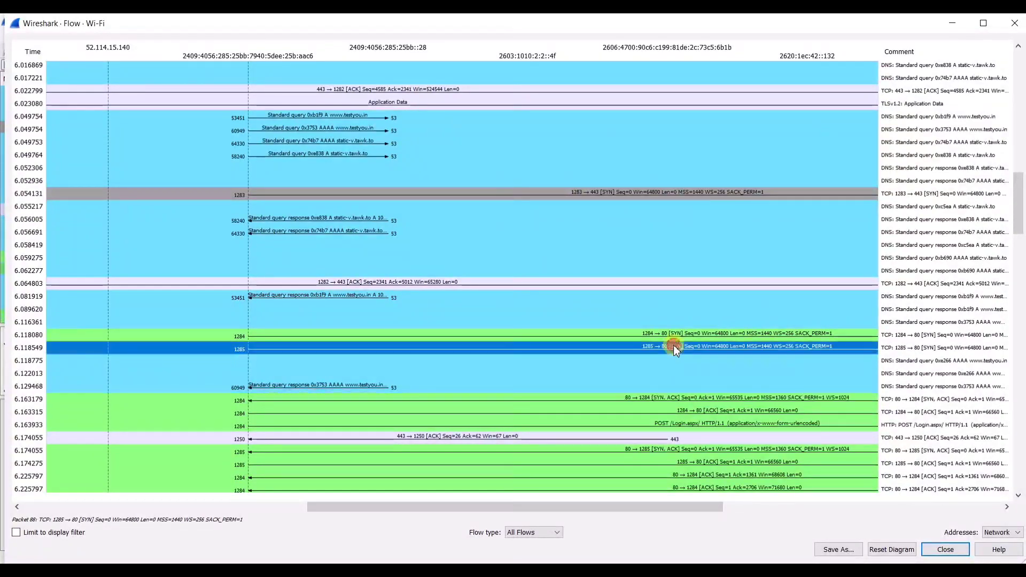
click(711, 400)
click(725, 414)
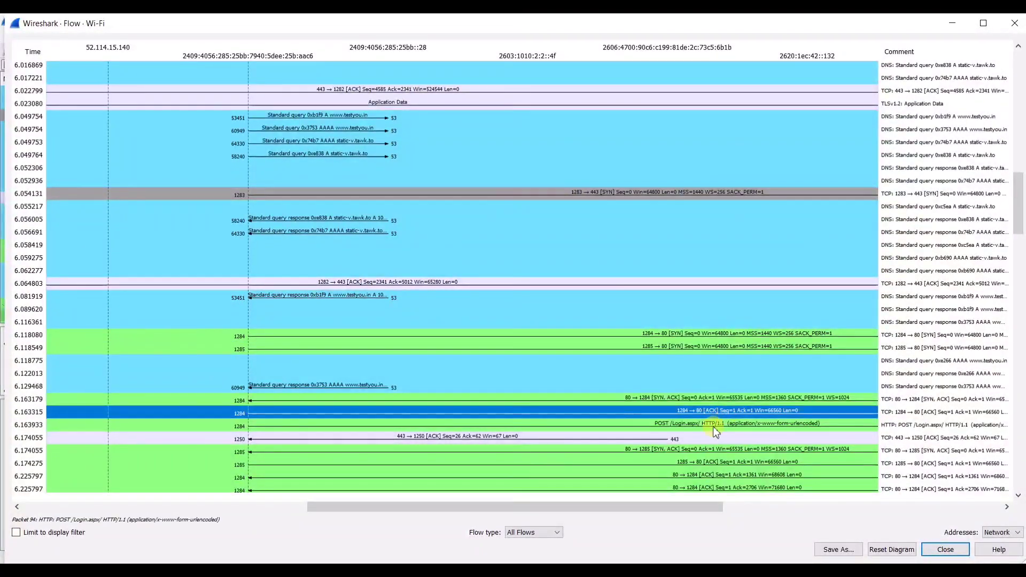
- Scroll through the rest of the diagram and open the Flow type dropdown
scroll(661, 437, down, 1)
scroll(632, 409, down, 5)
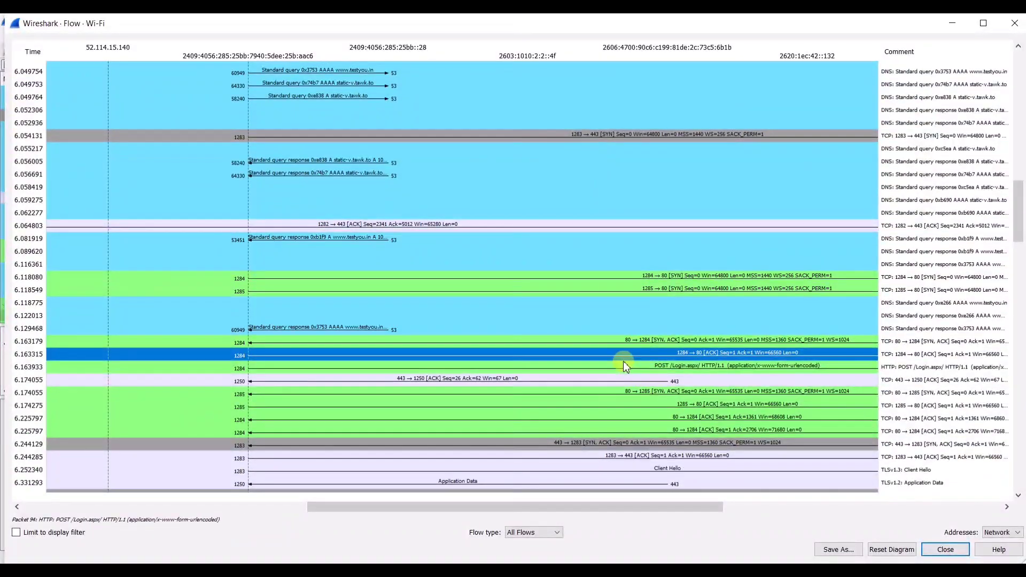
scroll(522, 385, down, 9)
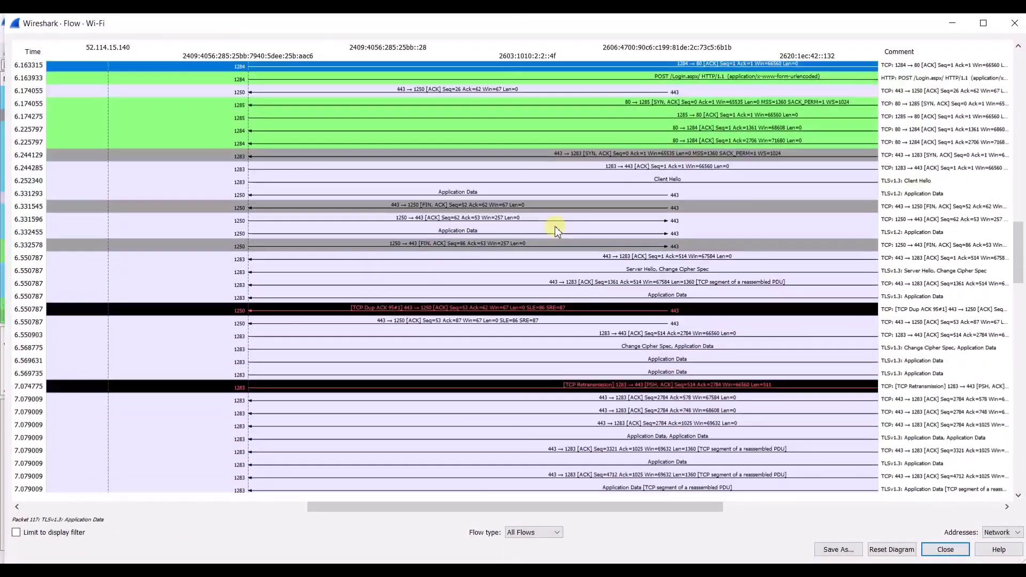
scroll(526, 276, down, 5)
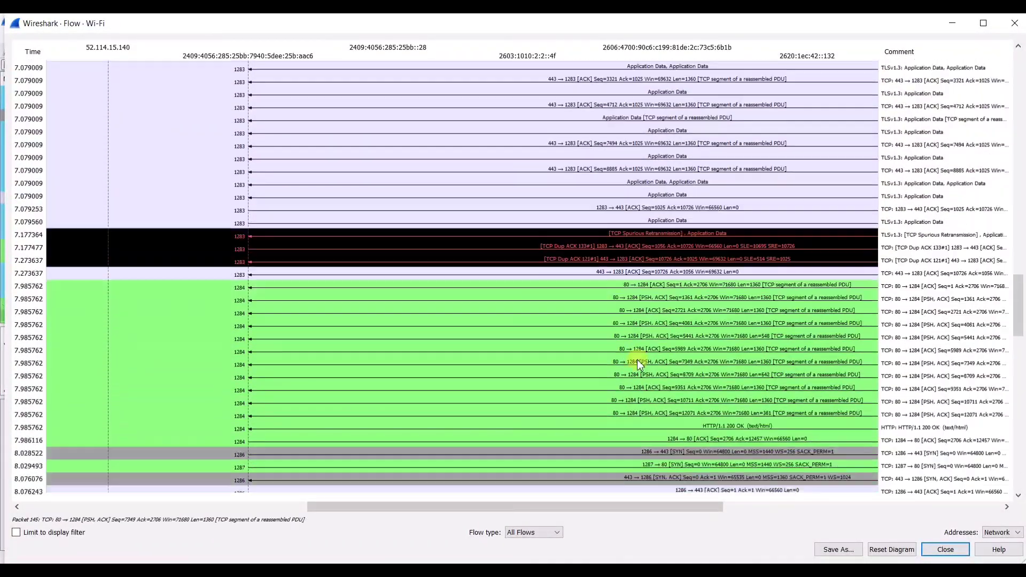
scroll(648, 265, up, 1)
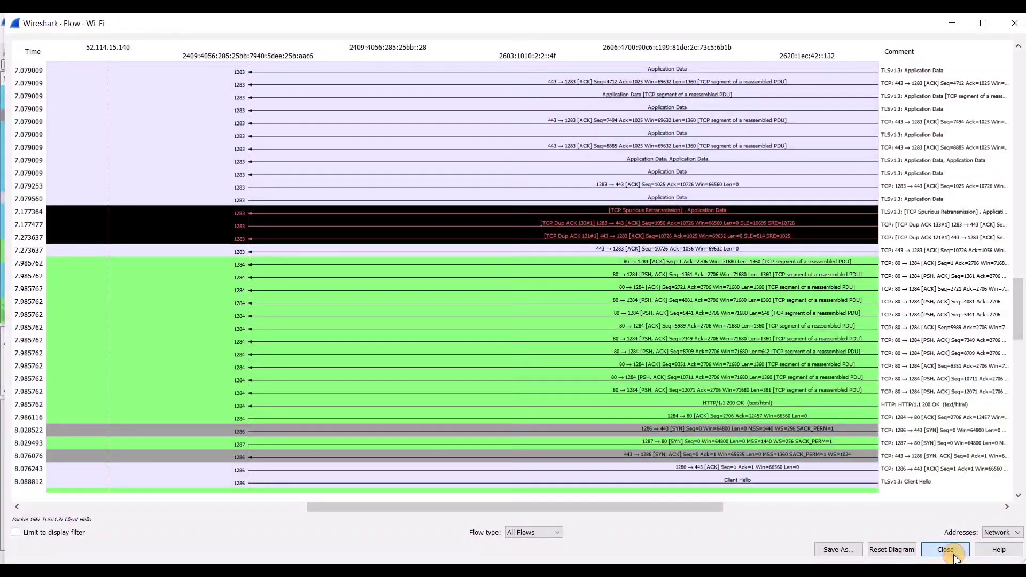
click(542, 534)
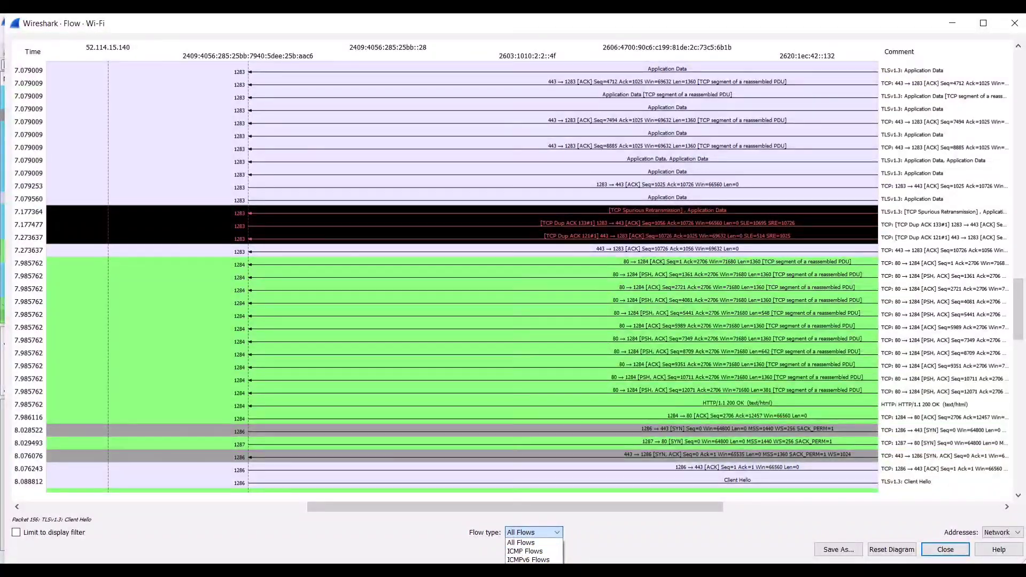
- Switch the flow graph to TCP Flows, review its Seq/Ack details, and close it
click(527, 576)
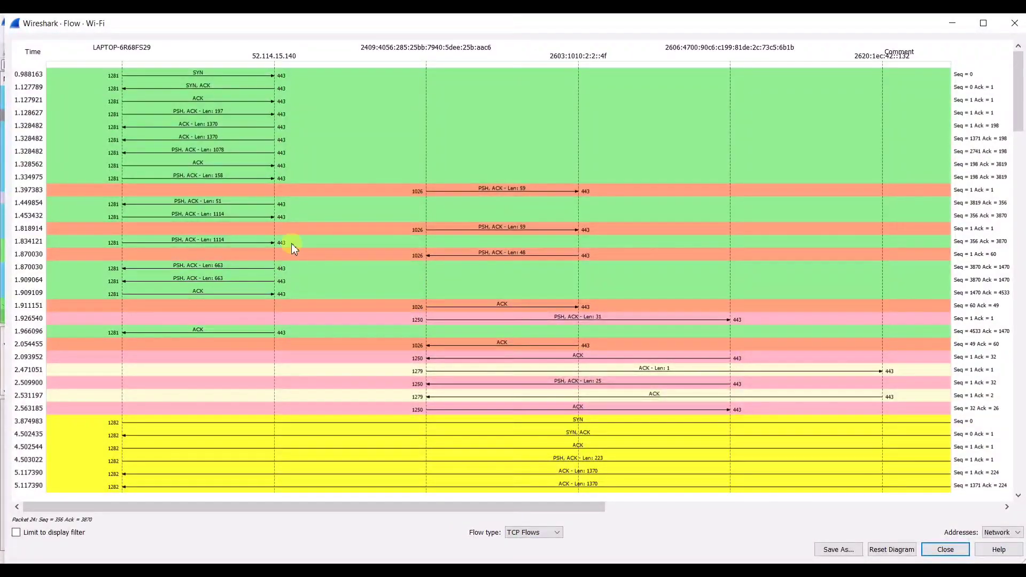
scroll(333, 229, down, 5)
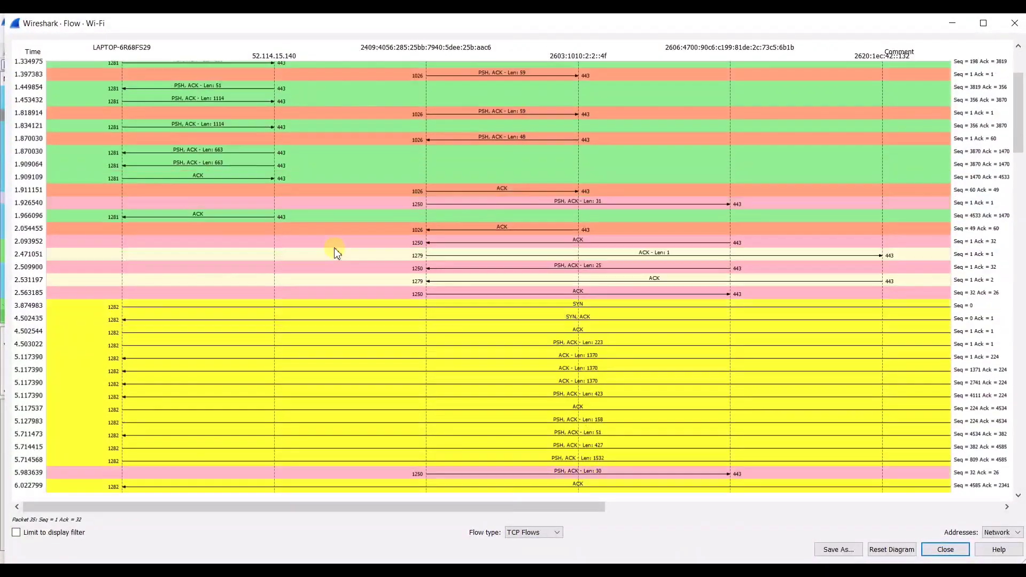
scroll(357, 277, down, 5)
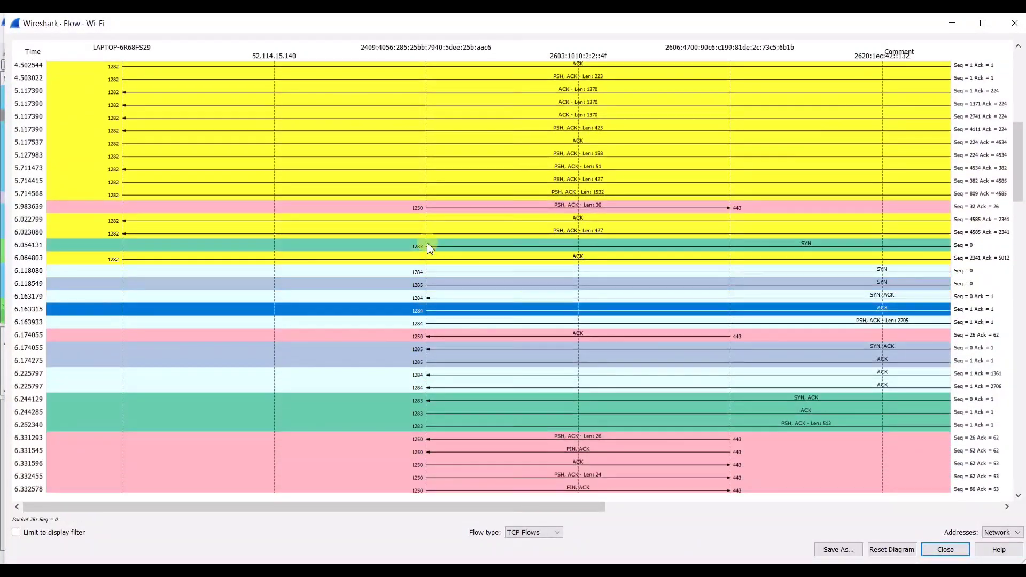
scroll(549, 320, down, 8)
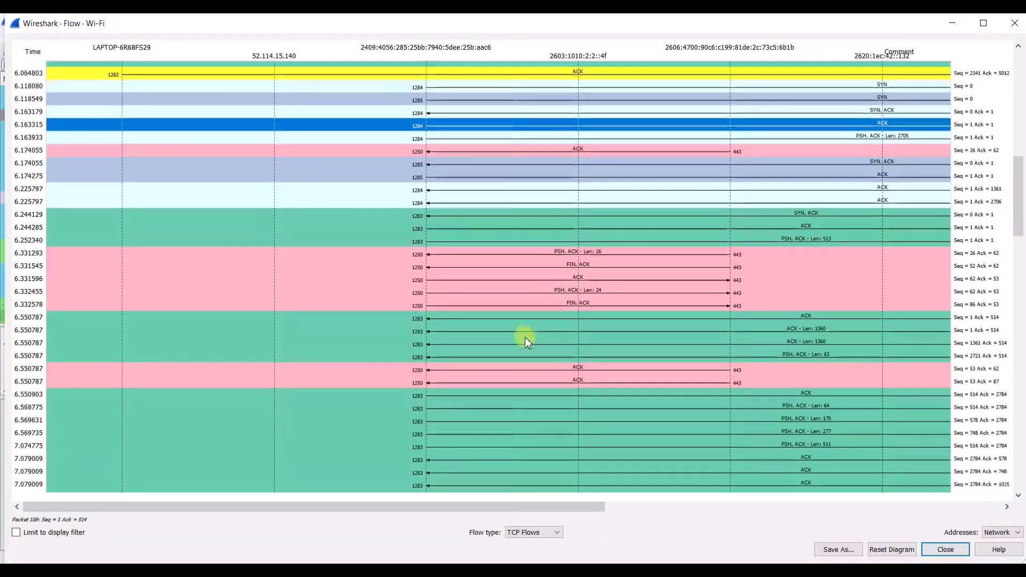
scroll(540, 322, down, 6)
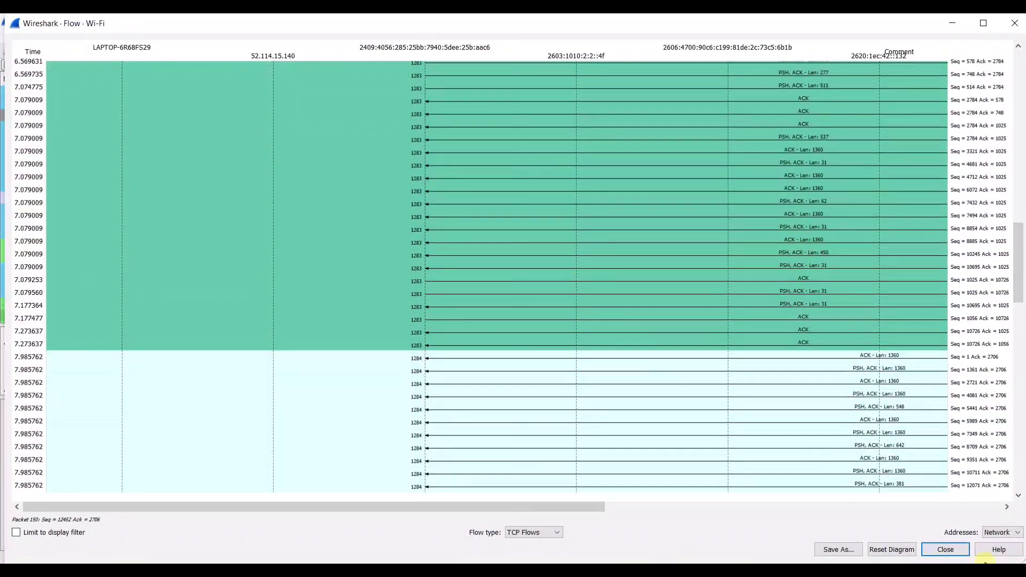
click(933, 551)
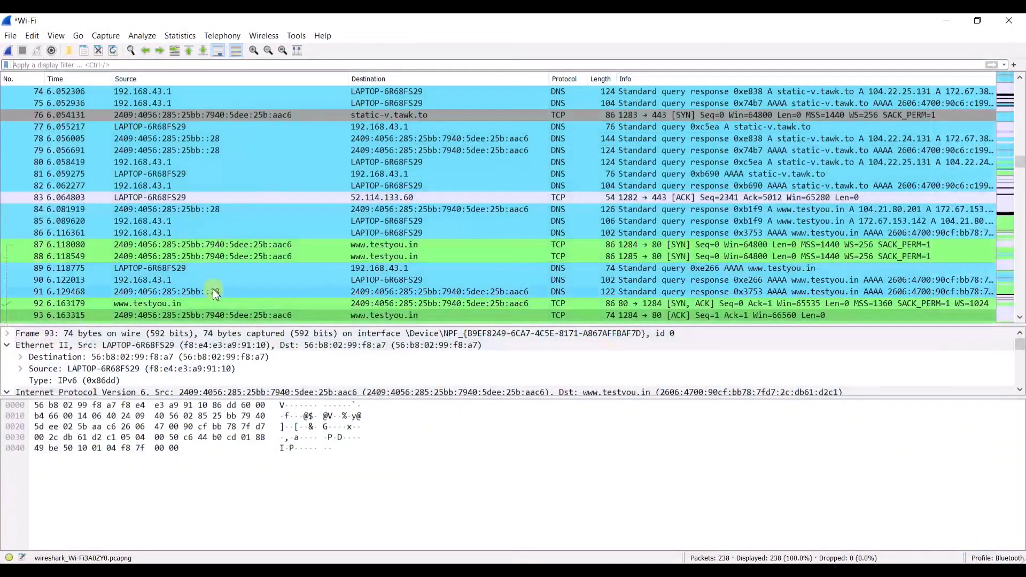
- Choose Statistics > I/O Graphs to plot the capture's packets per second
click(187, 37)
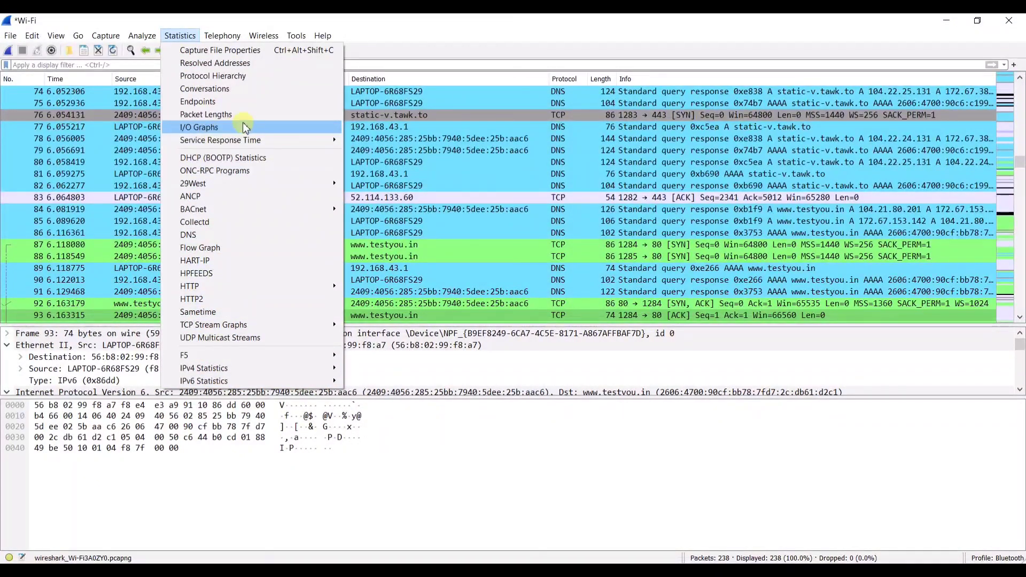
click(235, 126)
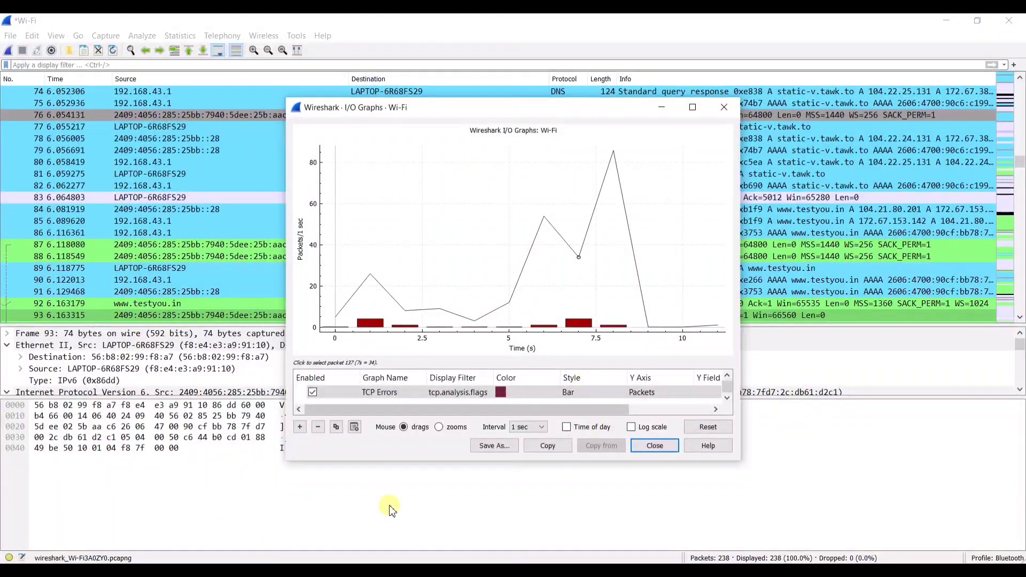
- Scroll the graph list sideways to view the TCP Errors columns, then close I/O Graphs
drag(482, 407, 563, 408)
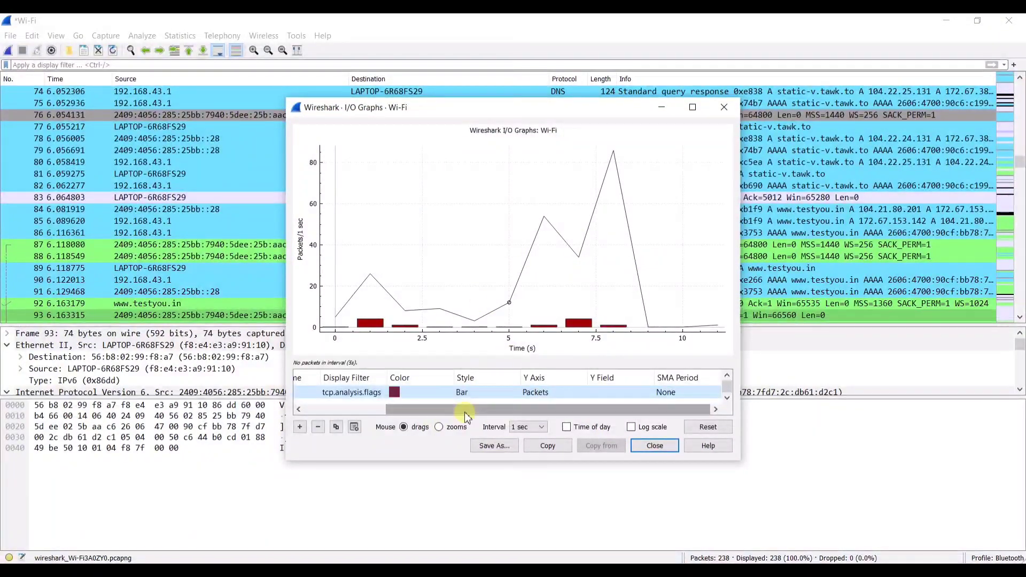
drag(464, 412, 353, 411)
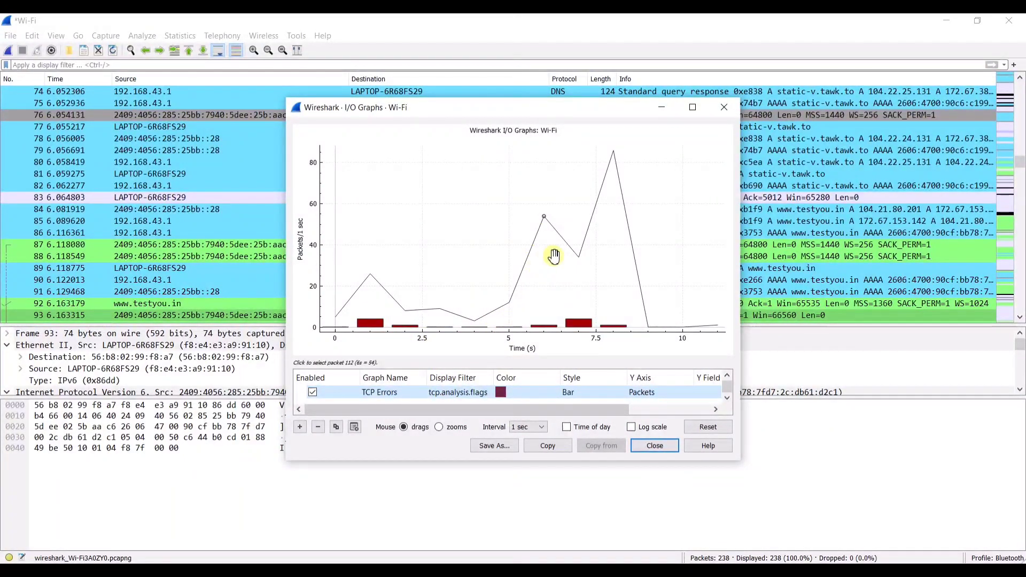
click(648, 448)
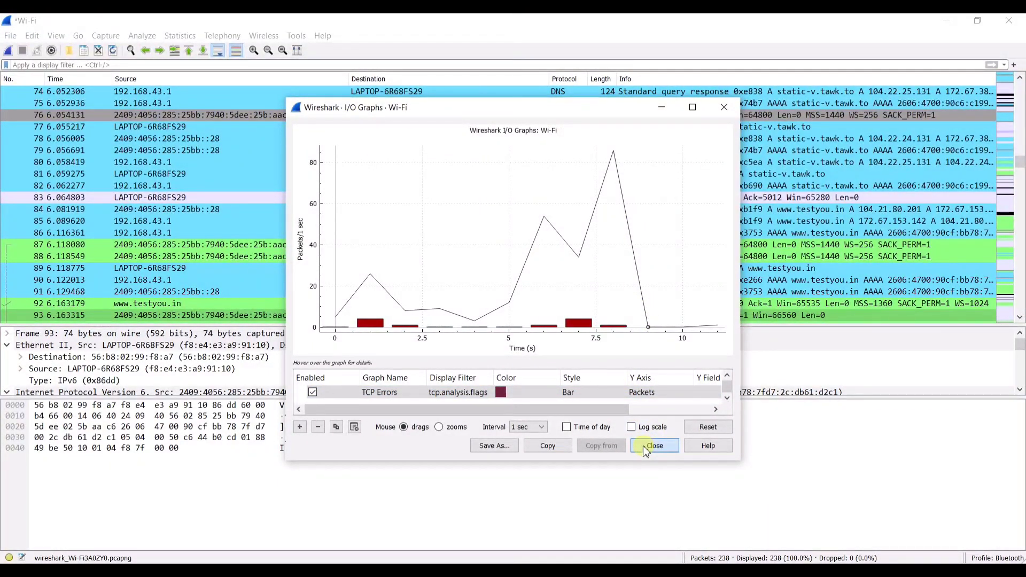
- Browse the Statistics menu and the neighbouring menus to its left
click(178, 39)
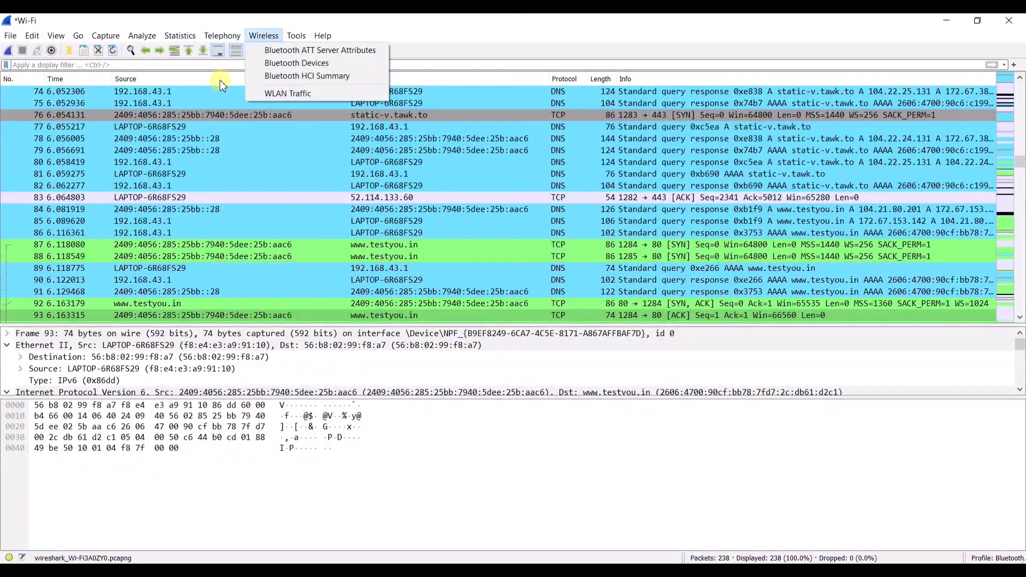
mouse_move(180, 35)
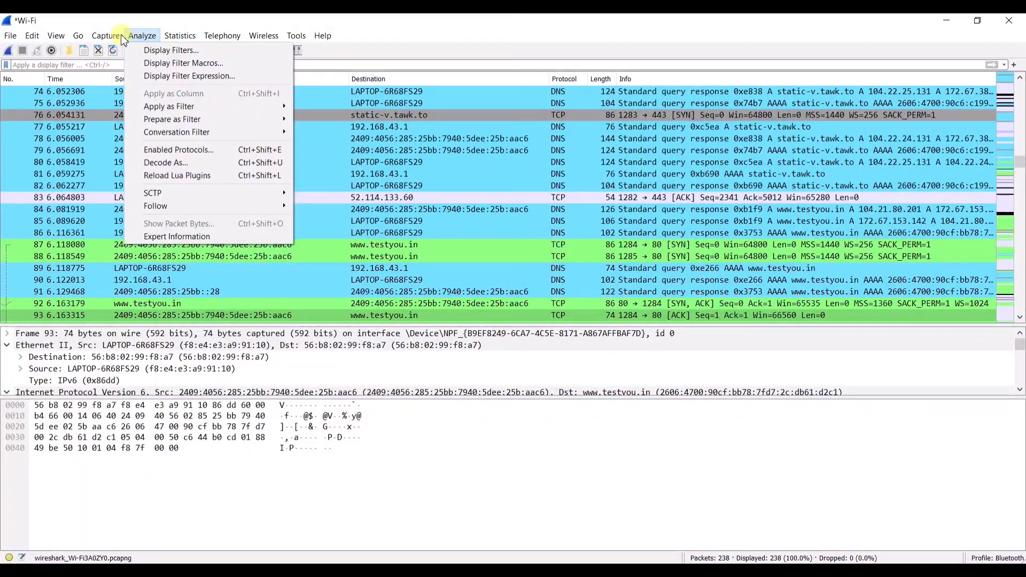
mouse_move(101, 36)
mouse_move(56, 35)
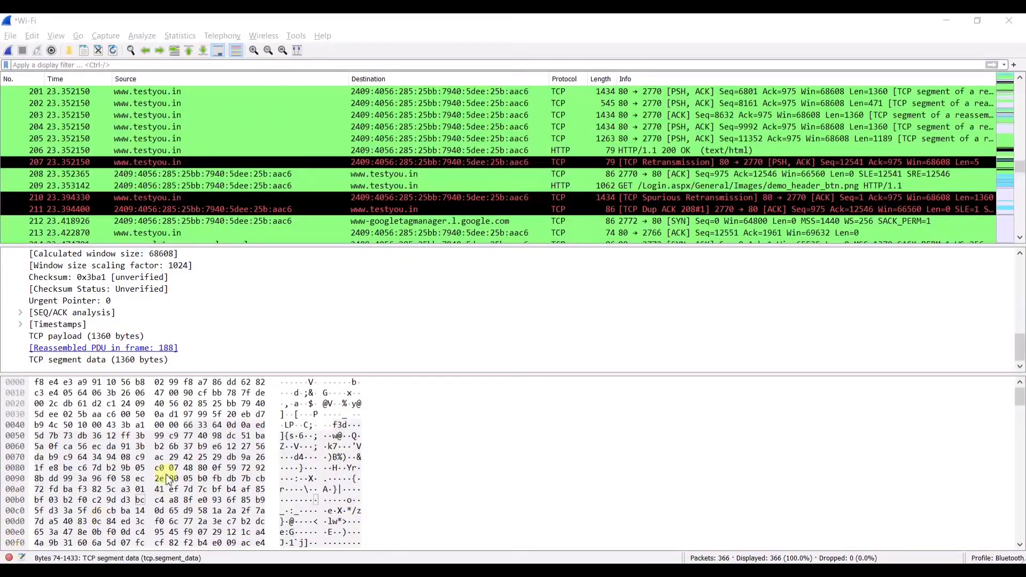
- Use the status-bar expert indicator to show errors, warnings, notes and chats
click(11, 556)
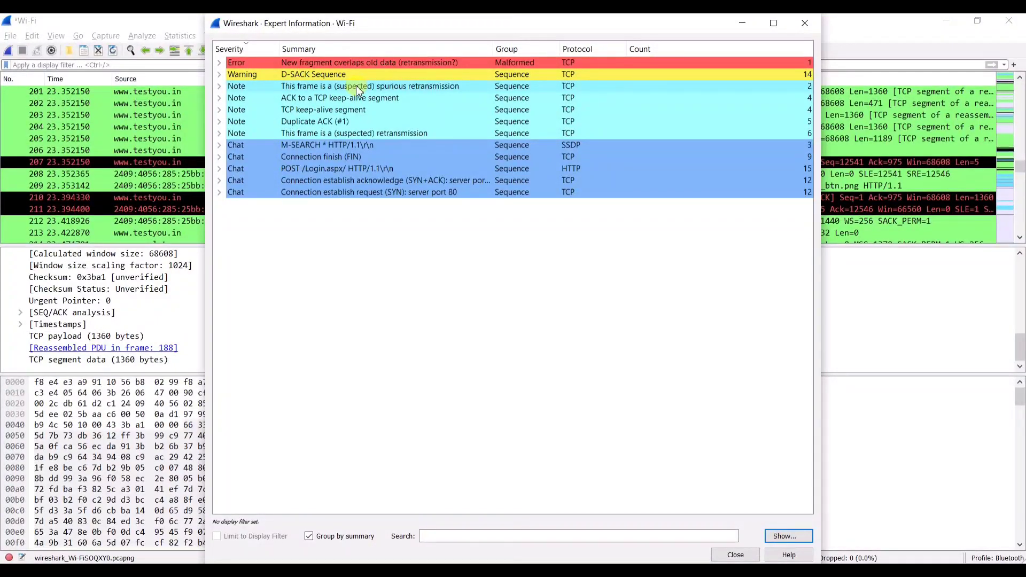
- Expand D-SACK Sequence and the SYN chat group, go to packet 102, and close the window
click(219, 74)
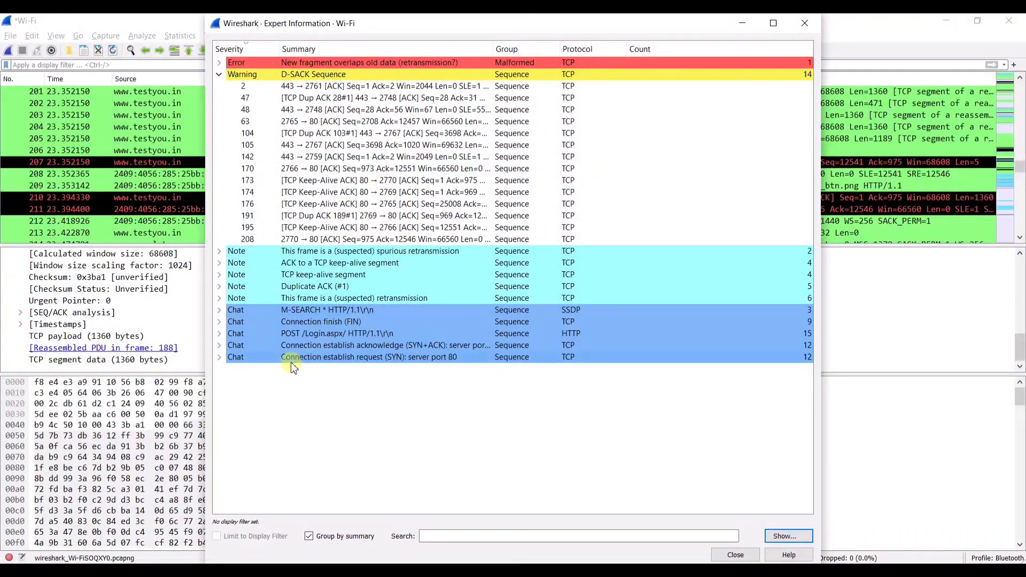
double_click(239, 358)
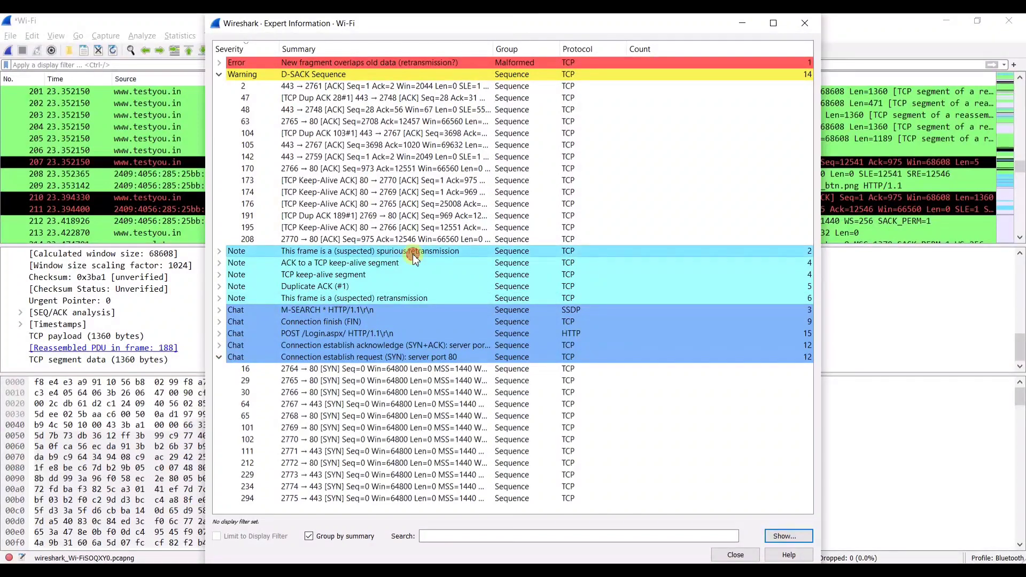
click(374, 440)
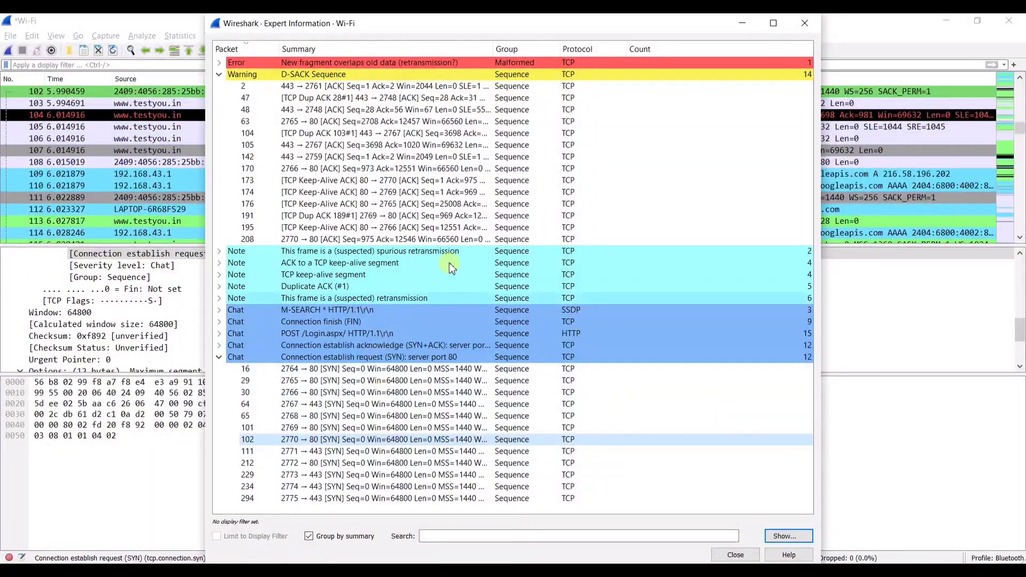
click(743, 558)
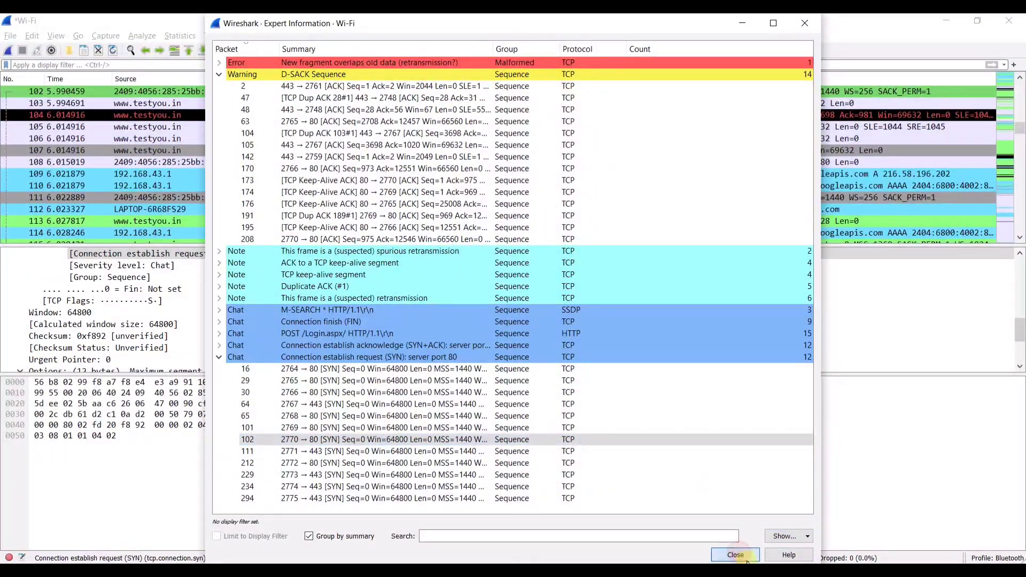
click(746, 559)
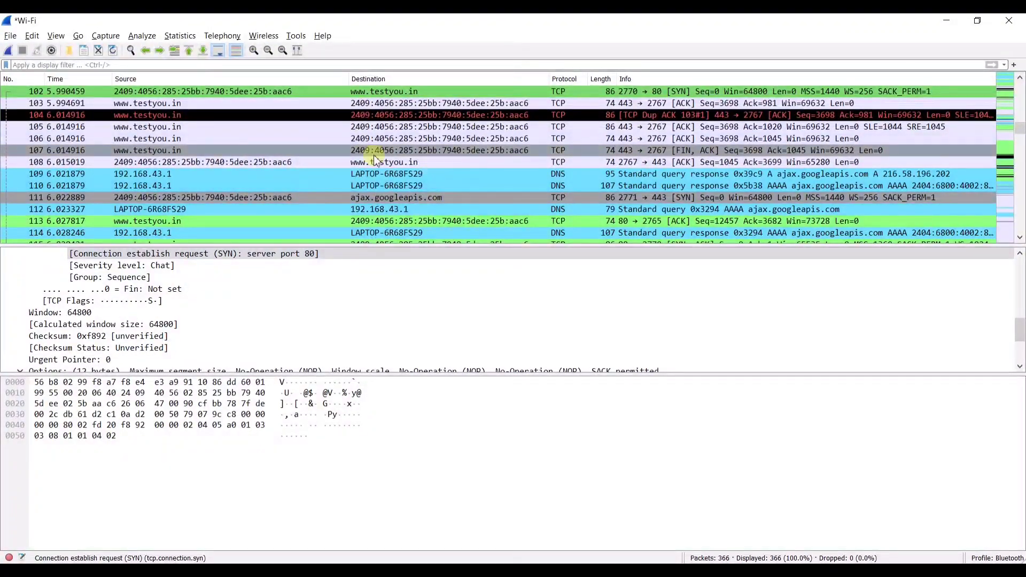
click(3, 37)
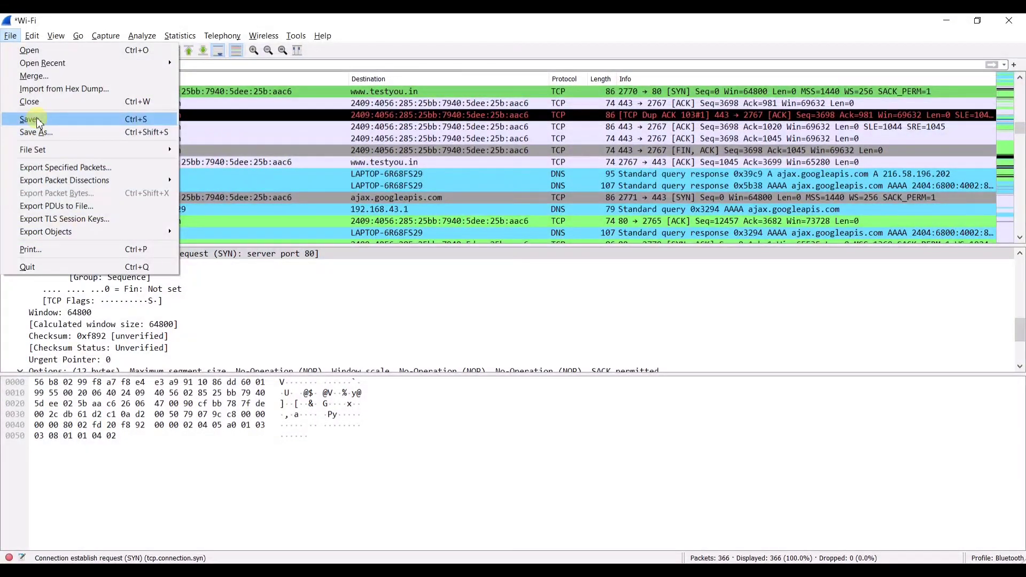
click(511, 65)
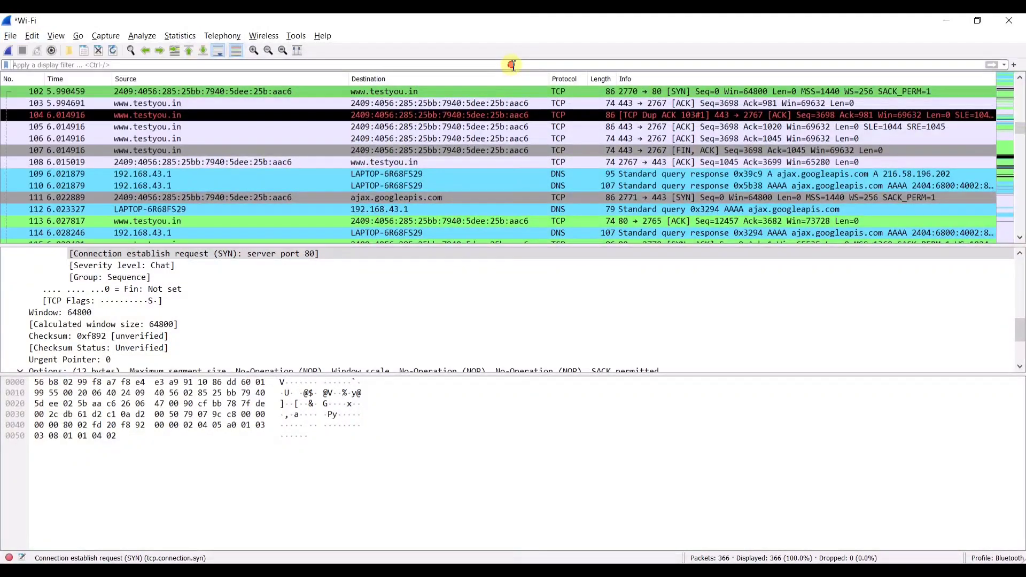